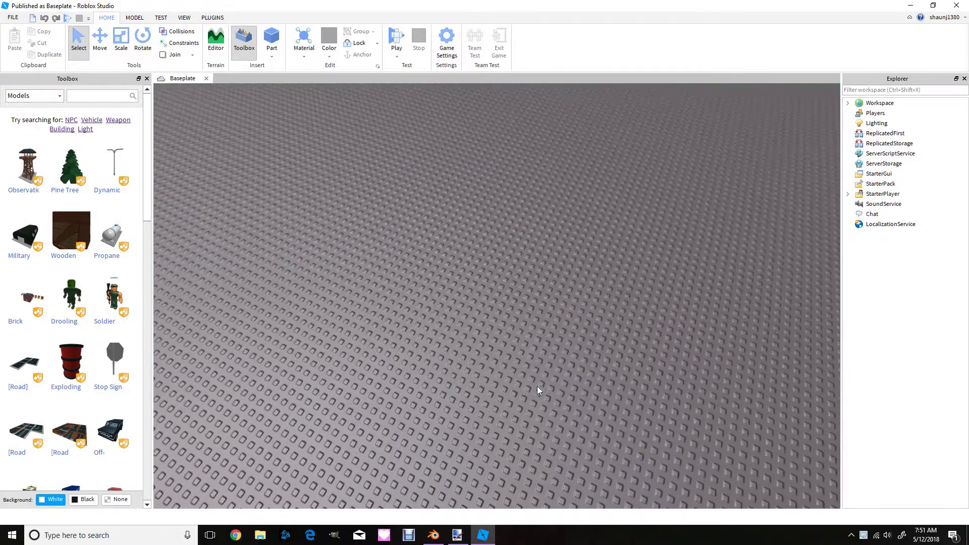
pyautogui.scroll(3, 537, 386)
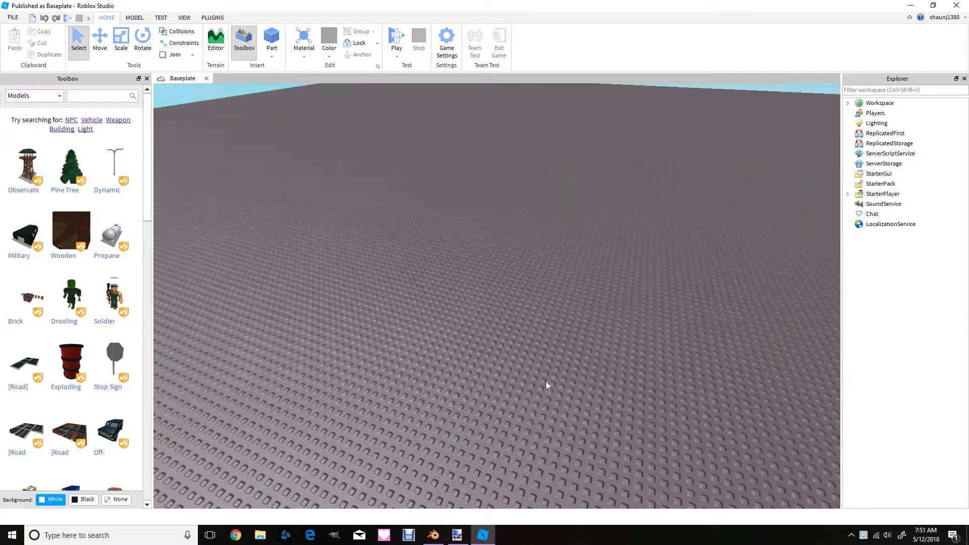
pyautogui.press('w')
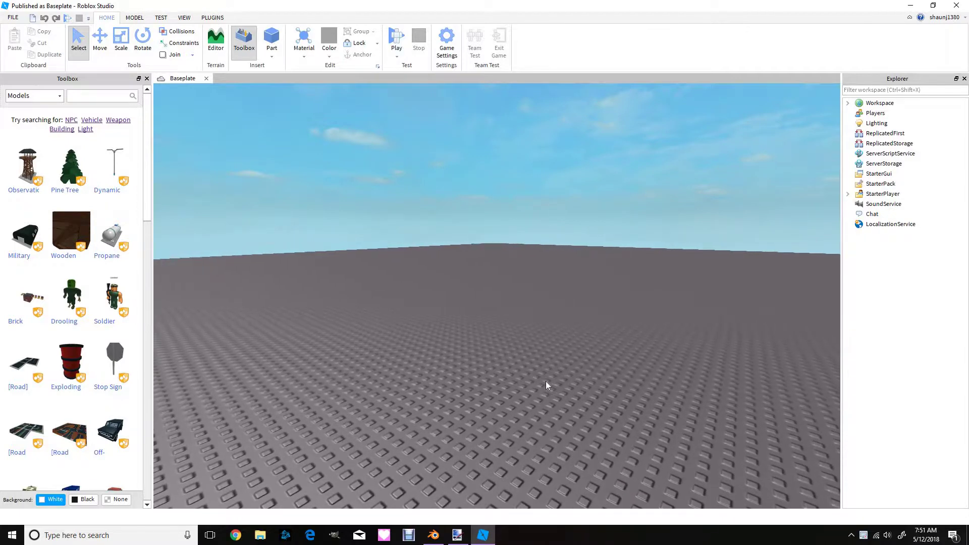
pyautogui.scroll(5, 546, 381)
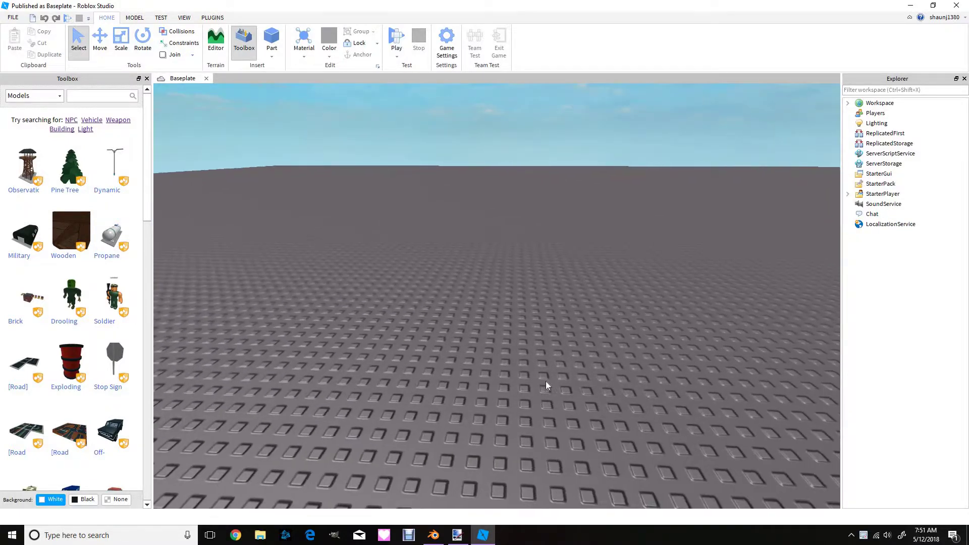
pyautogui.moveTo(546, 380); pyautogui.dragTo(544, 377, button='right')
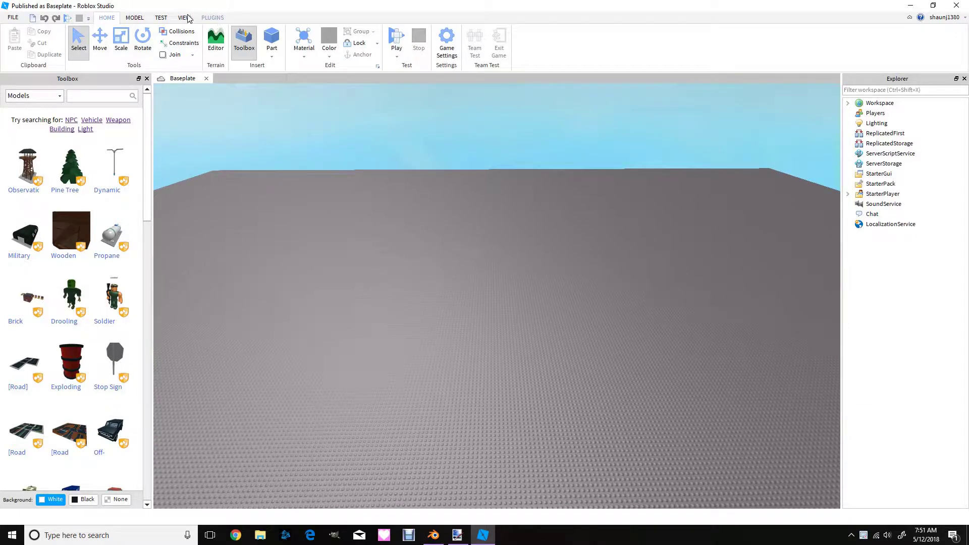
# - Show the grid on the baseplate
pyautogui.click(134, 18)
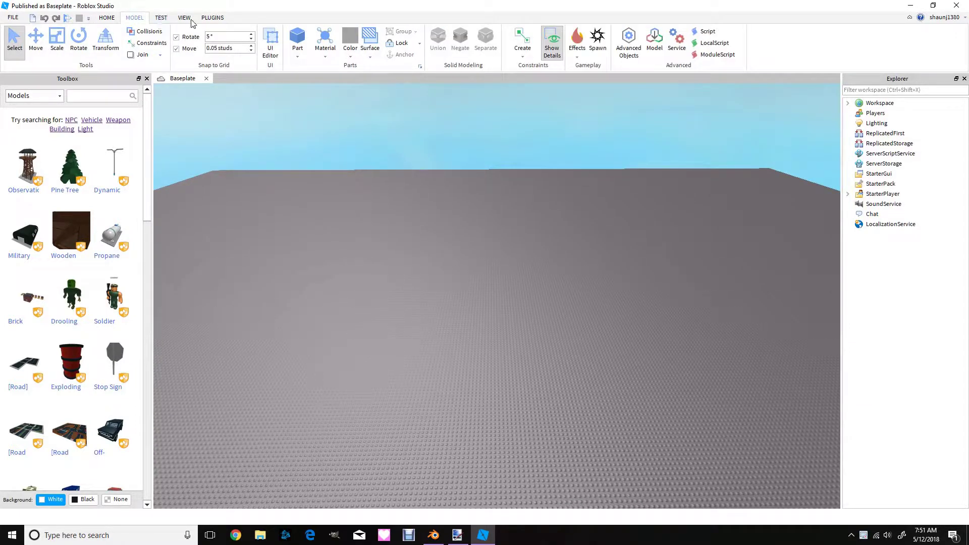
pyautogui.click(159, 18)
pyautogui.click(185, 18)
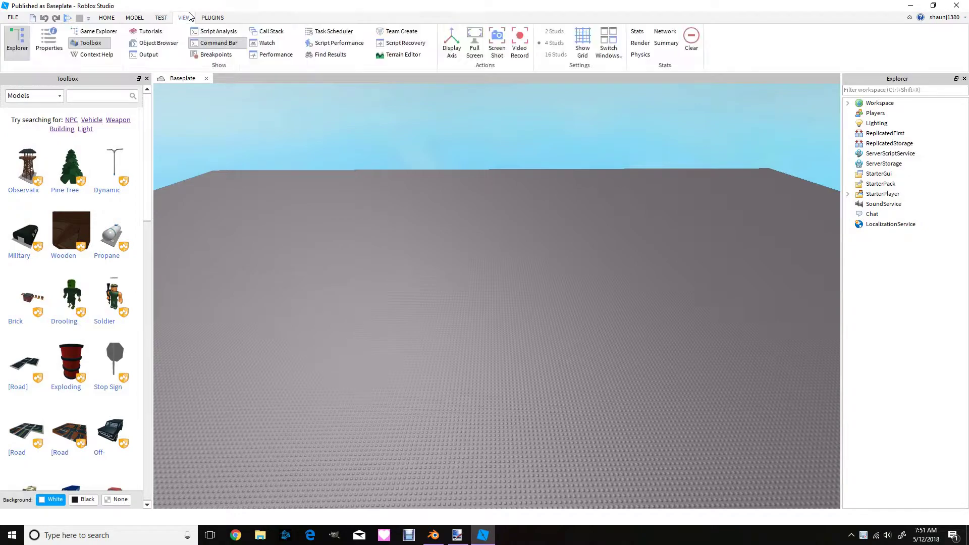
pyautogui.click(583, 41)
# - Examine the baseplate grid and the axis arrows at the origin from several angles and distances
pyautogui.moveTo(574, 271); pyautogui.dragTo(574, 271, button='right')
pyautogui.scroll(5, 482, 263)
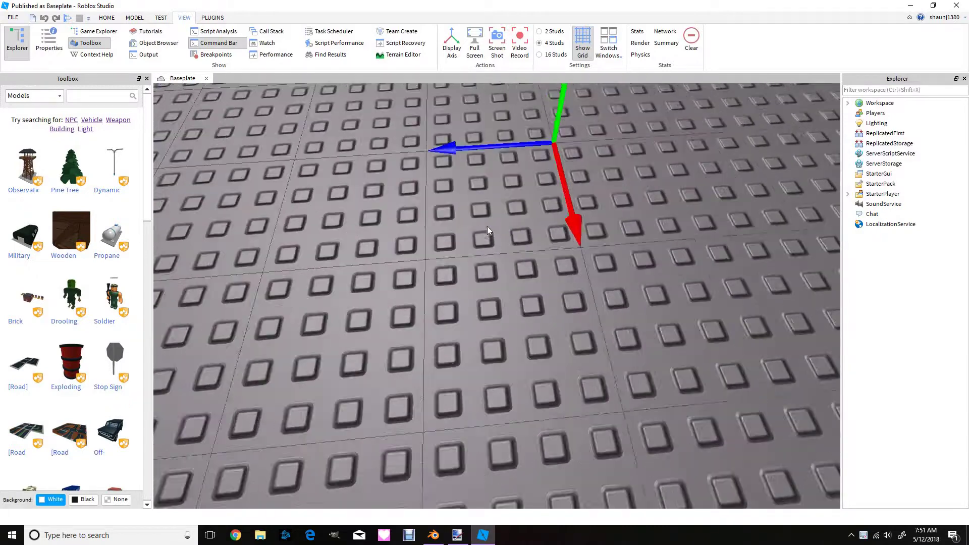
pyautogui.moveTo(487, 226); pyautogui.dragTo(487, 226, button='right')
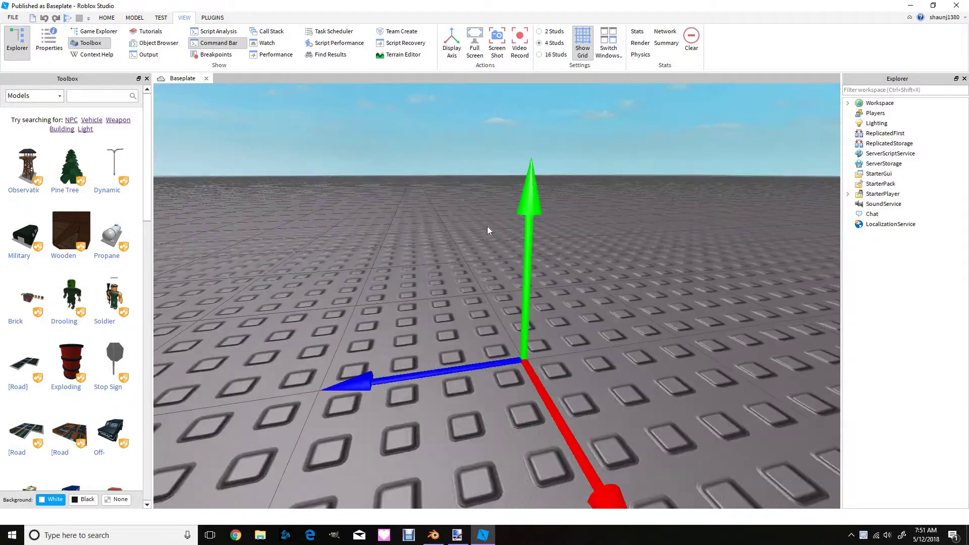
pyautogui.scroll(2, 487, 226)
pyautogui.scroll(-8, 558, 274)
pyautogui.moveTo(559, 274); pyautogui.dragTo(557, 276, button='right')
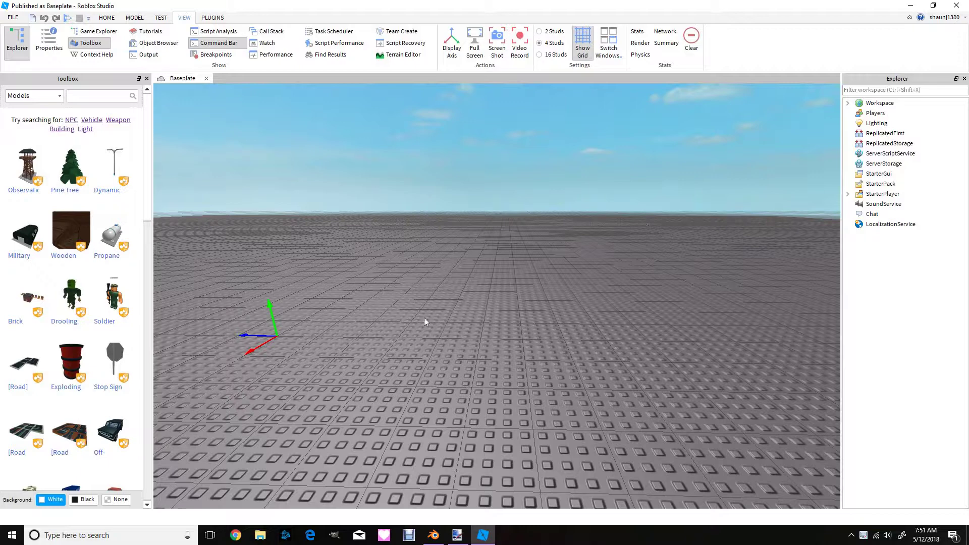
pyautogui.press('a')
pyautogui.press('w')
pyautogui.moveTo(544, 314); pyautogui.dragTo(544, 314, button='right')
pyautogui.press('d')
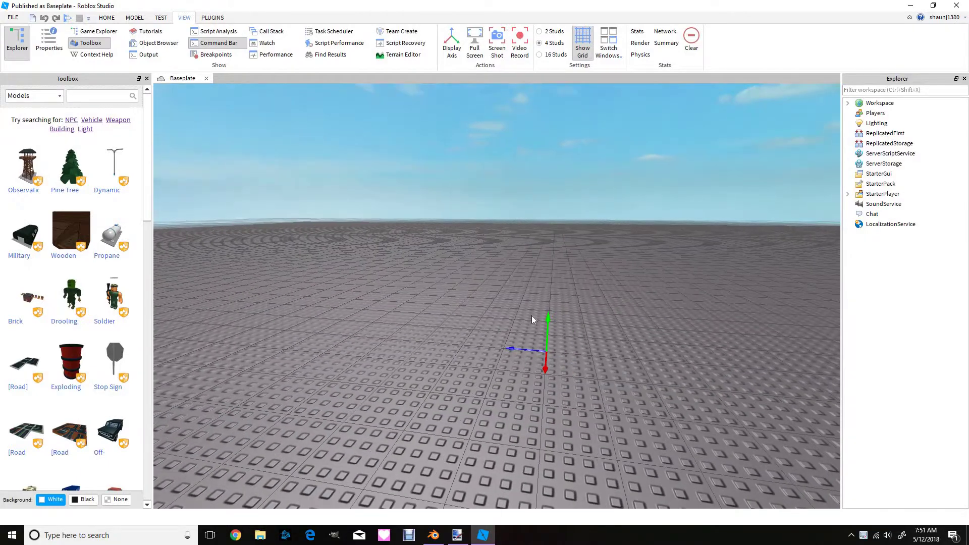
pyautogui.press('d')
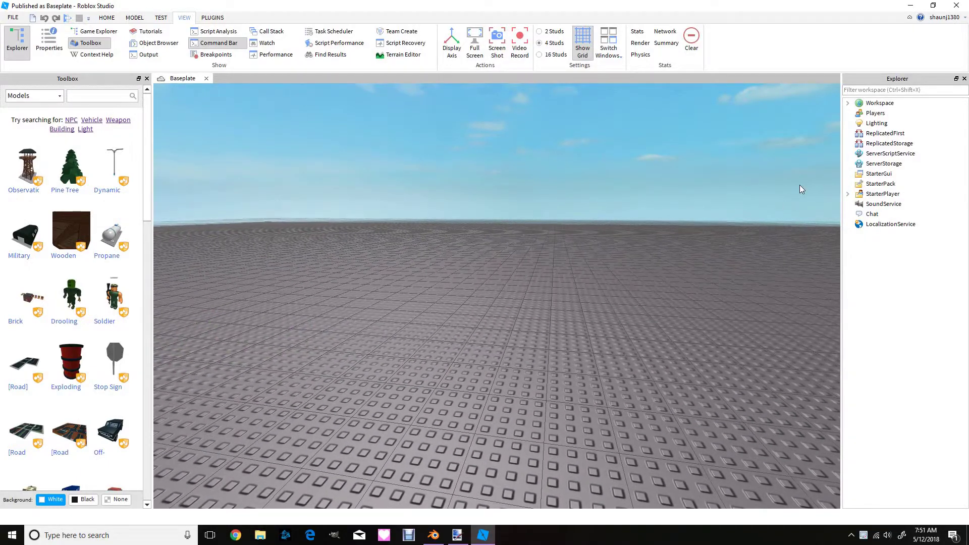
pyautogui.press('a')
pyautogui.moveTo(489, 360); pyautogui.dragTo(489, 360, button='right')
pyautogui.press('s')
pyautogui.press('d')
pyautogui.press('w')
# - Open the Load Character plugin, replace the default username with the account's username, spawn the avatar as R6 at the origin, and close the plugin
pyautogui.click(212, 18)
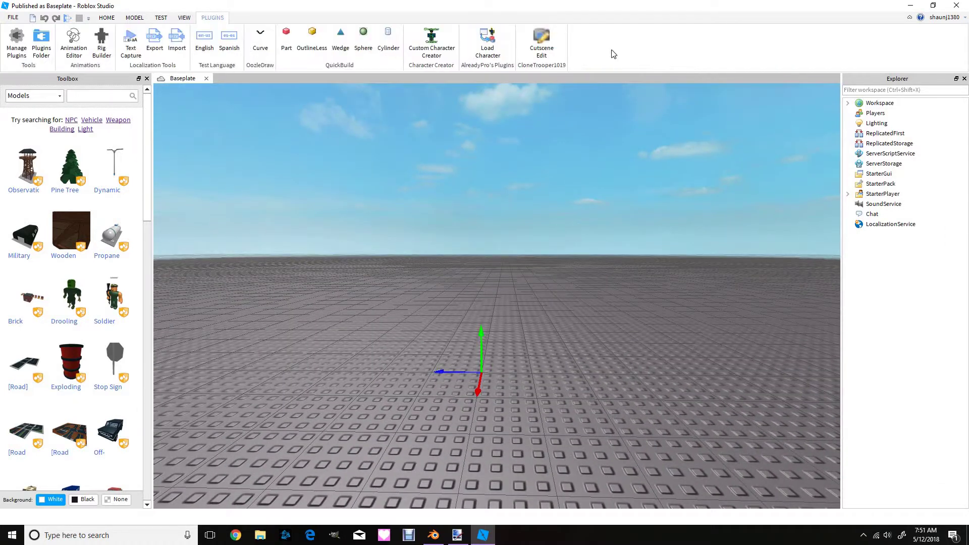
pyautogui.click(488, 37)
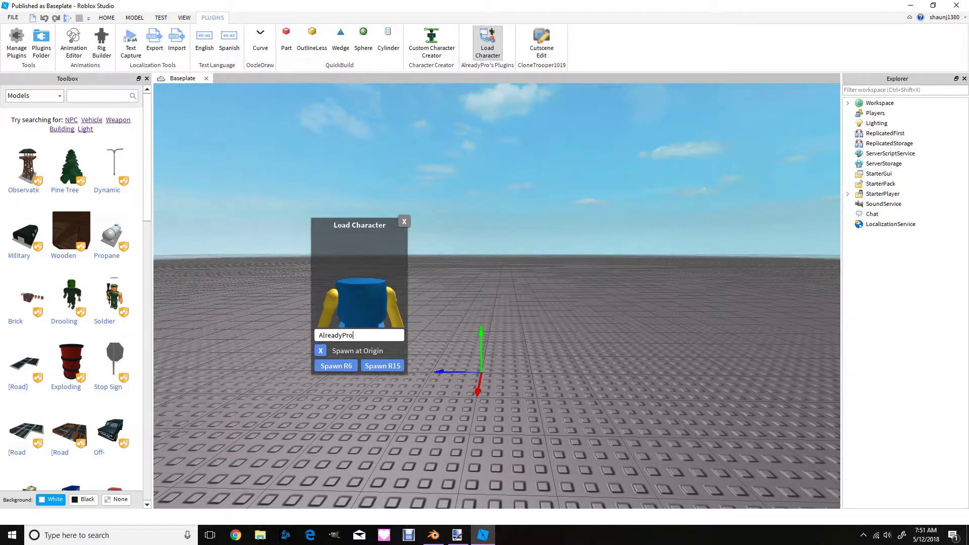
pyautogui.press('BackSpace')
pyautogui.press('BackSpace')
pyautogui.press('BackSpace')
pyautogui.press('BackSpace')
pyautogui.press('BackSpace')
pyautogui.press('BackSpace')
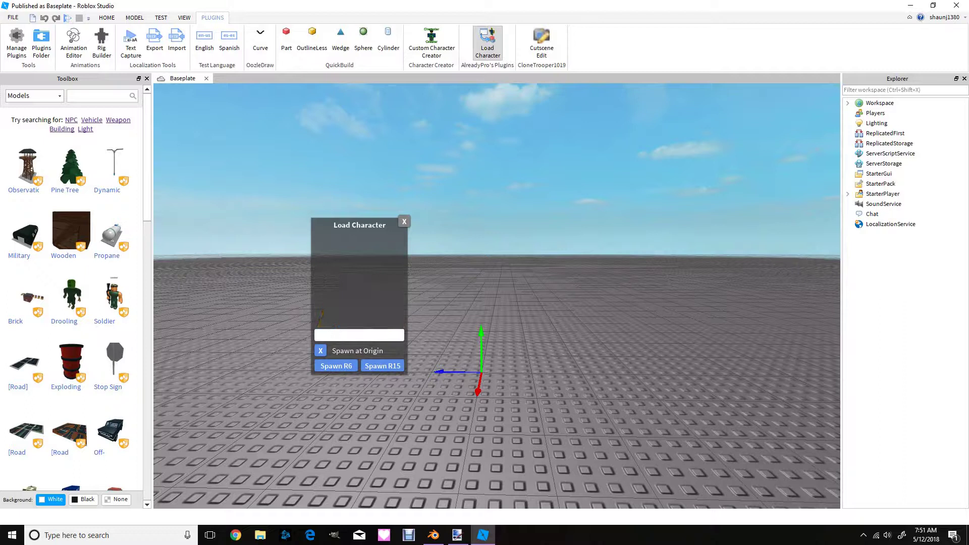
pyautogui.write('shaunj')
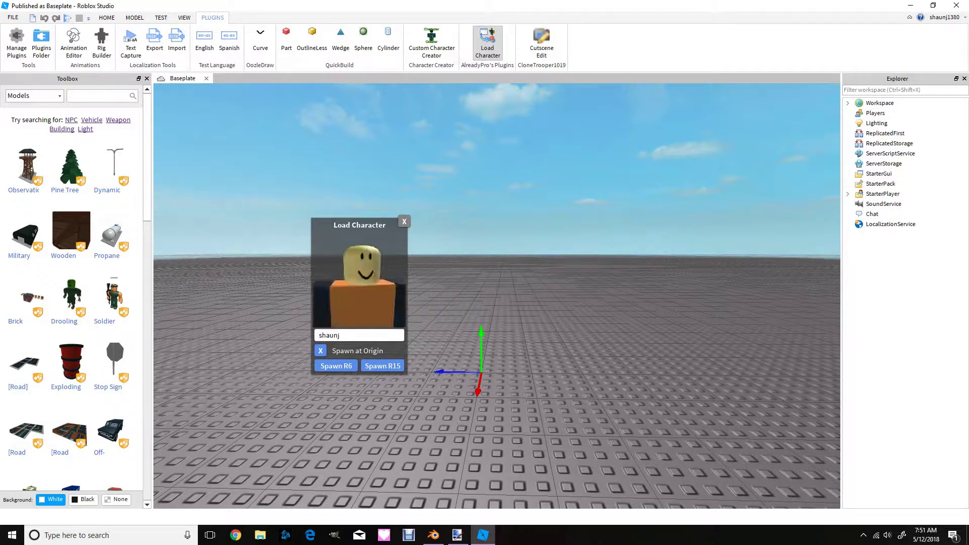
pyautogui.write('138')
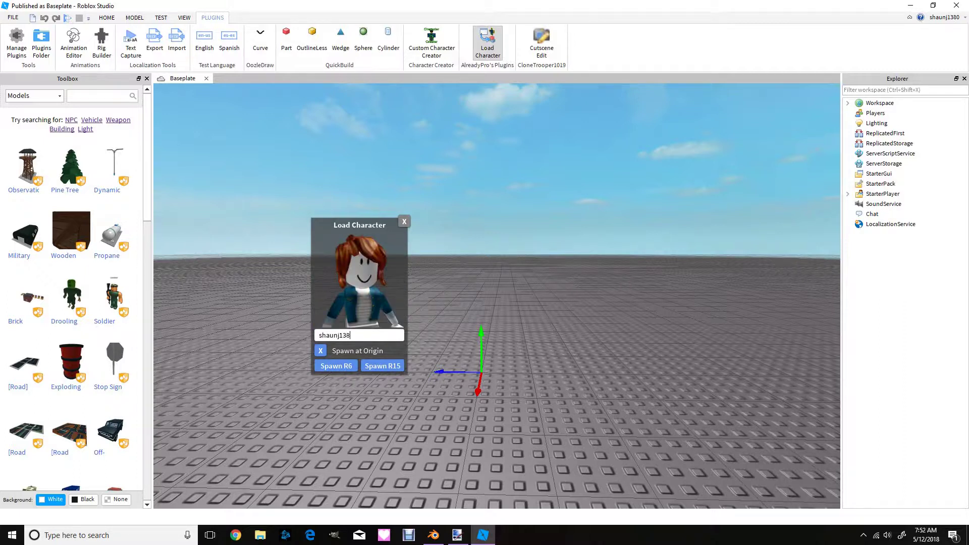
pyautogui.write('0')
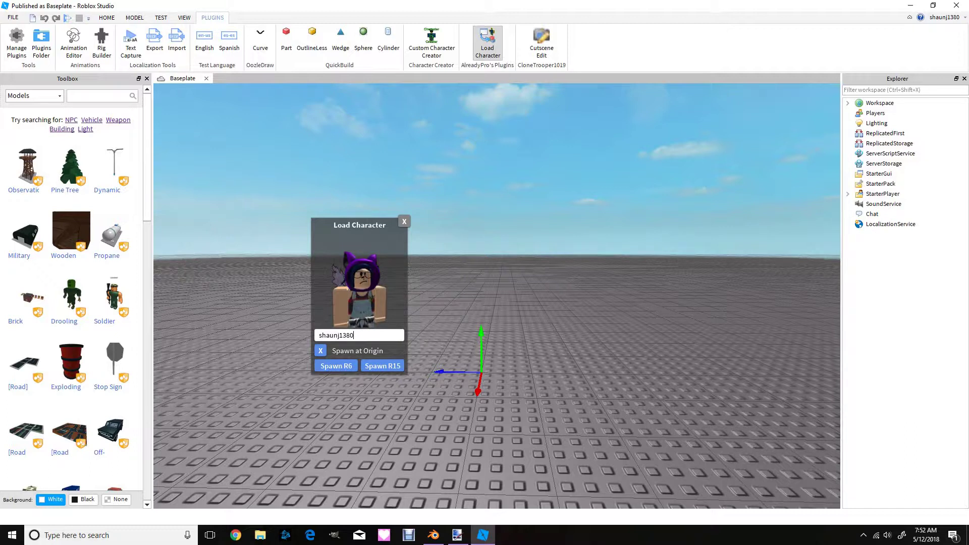
pyautogui.click(383, 366)
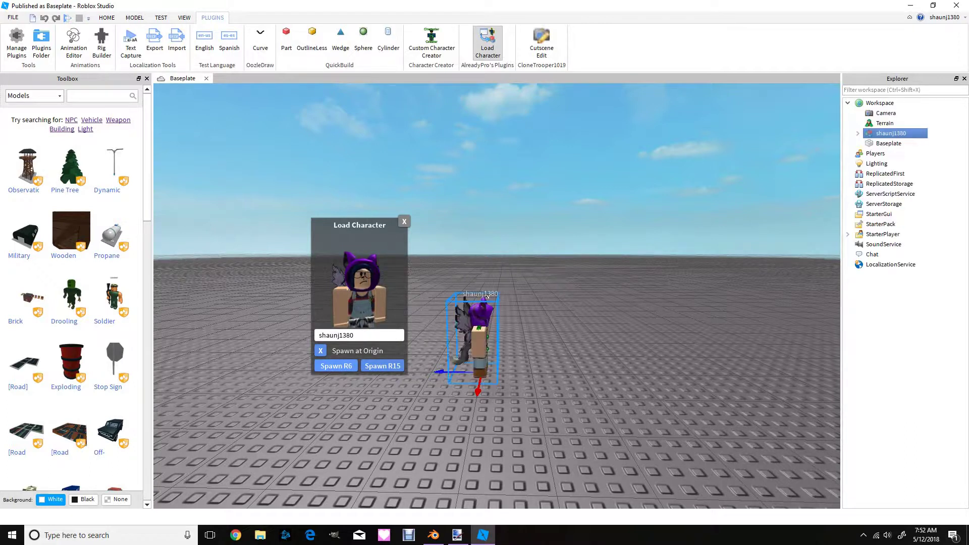
pyautogui.click(404, 221)
# - Examine the spawned character from the front and side
pyautogui.press('w')
pyautogui.press('d')
pyautogui.moveTo(599, 378); pyautogui.dragTo(599, 378, button='right')
pyautogui.press('w')
pyautogui.press('a')
pyautogui.press('s')
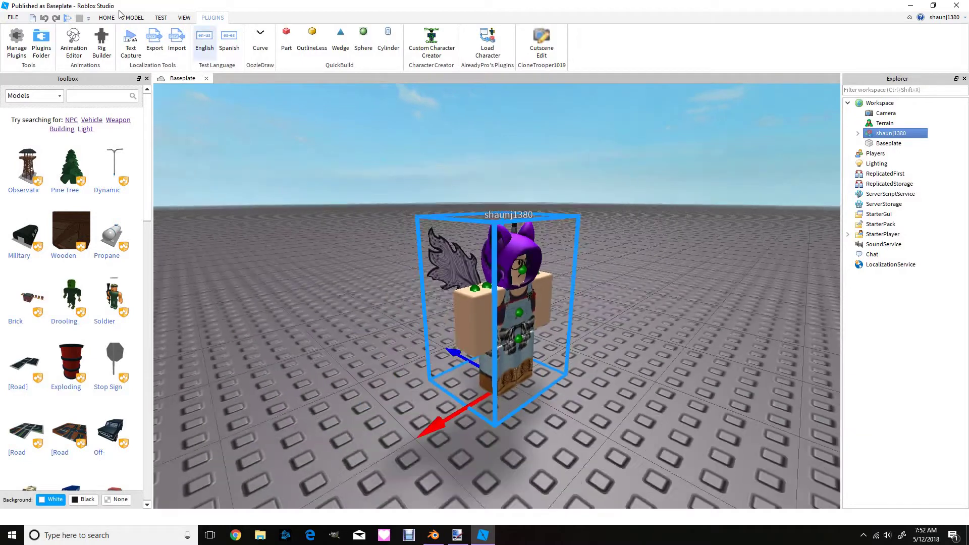
pyautogui.press('a')
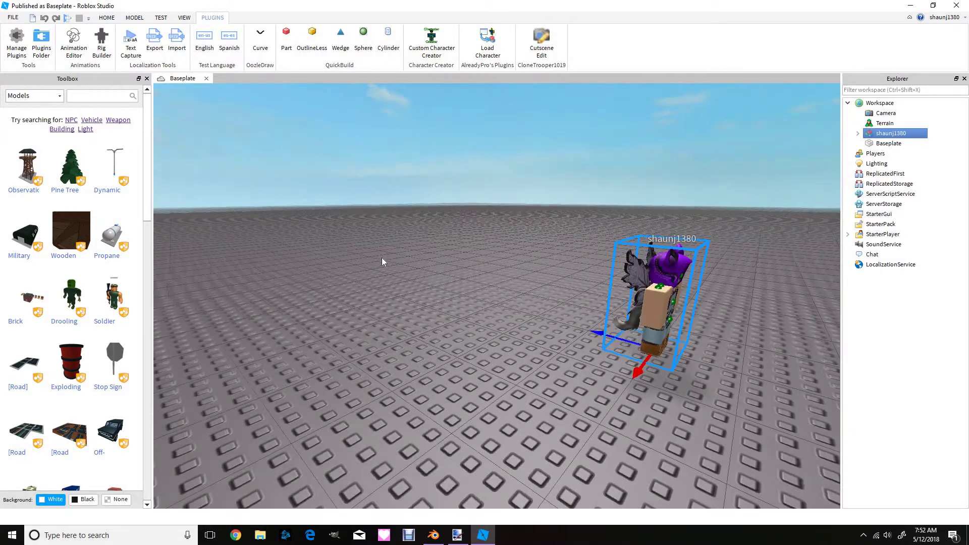
pyautogui.moveTo(381, 257); pyautogui.dragTo(382, 258, button='right')
pyautogui.press('d')
# - Rotate the character about its vertical axis by about a quarter turn so it faces along the red origin axis
pyautogui.click(106, 17)
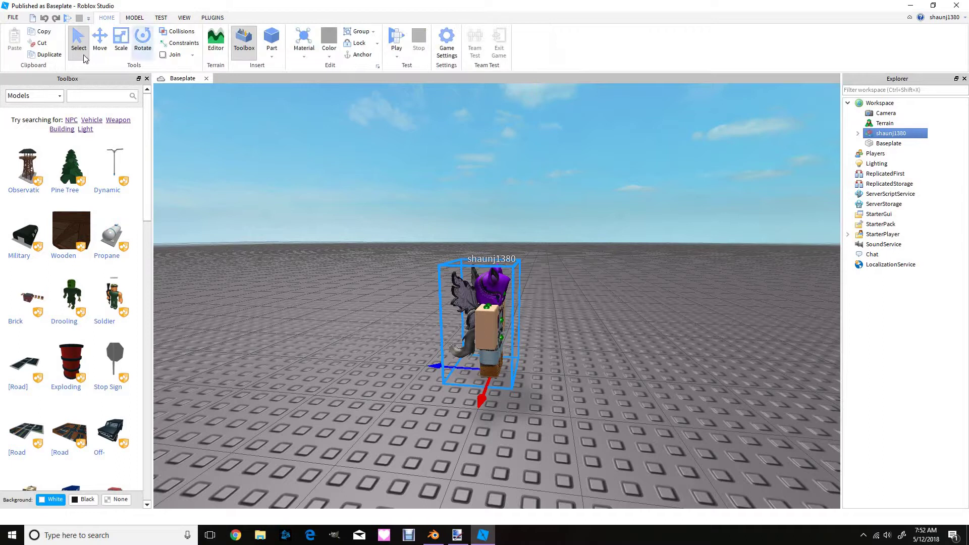
pyautogui.click(143, 40)
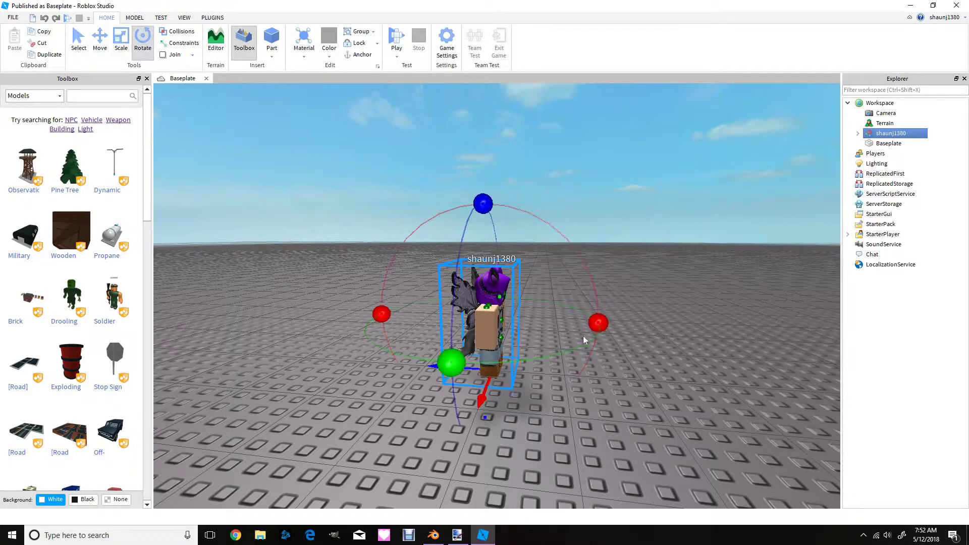
pyautogui.moveTo(448, 359); pyautogui.dragTo(381, 316)
# - Examine the rotated character close up from the side, back and front
pyautogui.scroll(5, 564, 468)
pyautogui.moveTo(564, 469); pyautogui.dragTo(565, 469, button='right')
pyautogui.scroll(2, 686, 450)
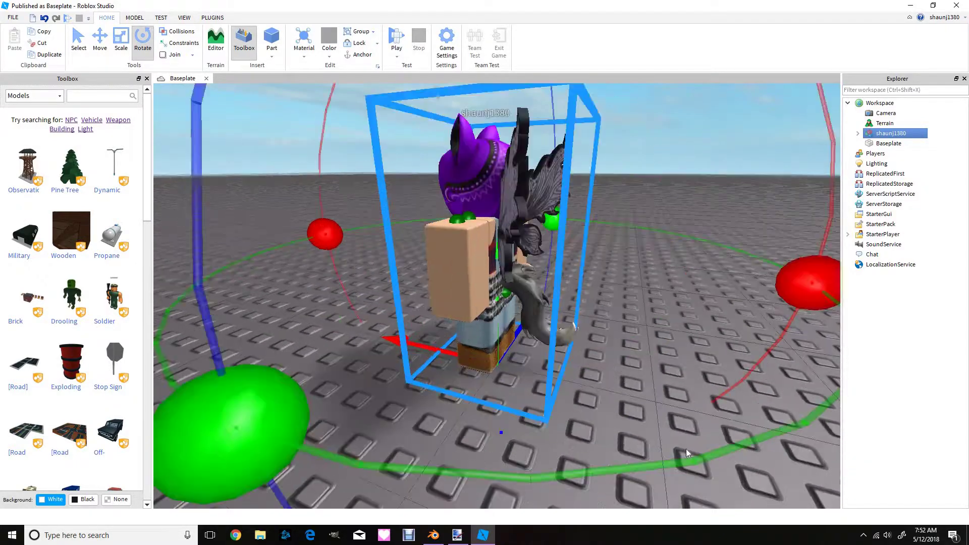
pyautogui.scroll(-5, 686, 449)
pyautogui.moveTo(686, 449); pyautogui.dragTo(686, 449, button='right')
pyautogui.scroll(3, 686, 449)
pyautogui.scroll(3, 686, 449)
pyautogui.scroll(-2, 686, 449)
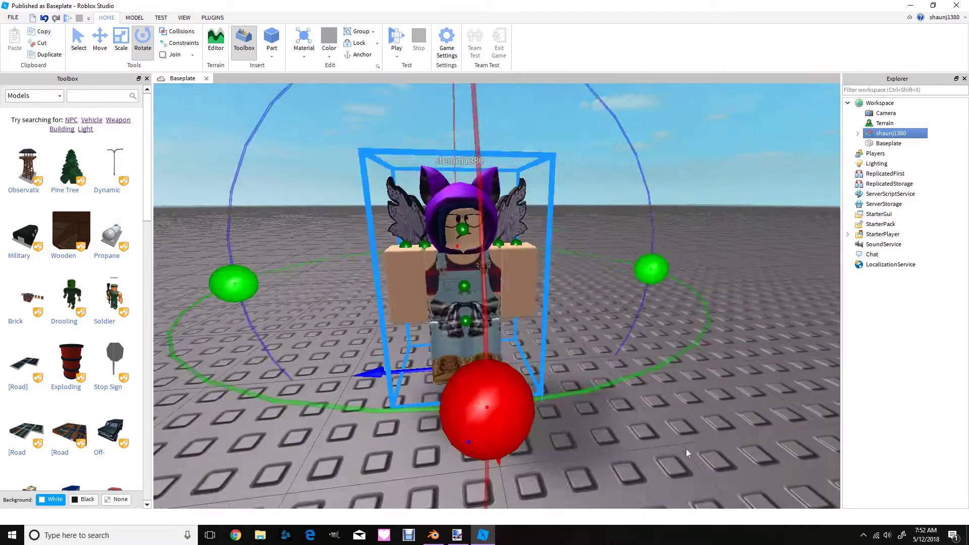
pyautogui.scroll(-5, 686, 453)
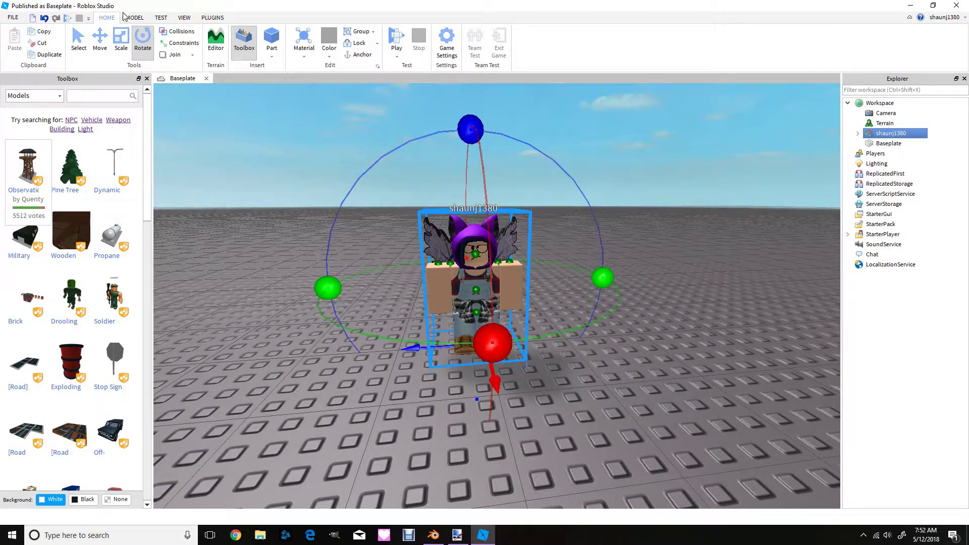
# - Turn off the constraint details so the green attachment points on the character are hidden
pyautogui.click(134, 17)
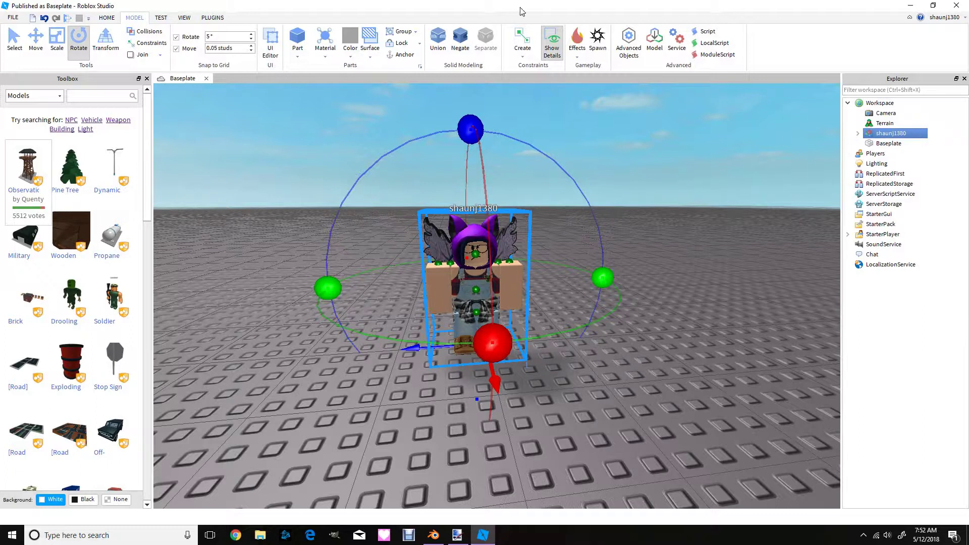
pyautogui.click(554, 46)
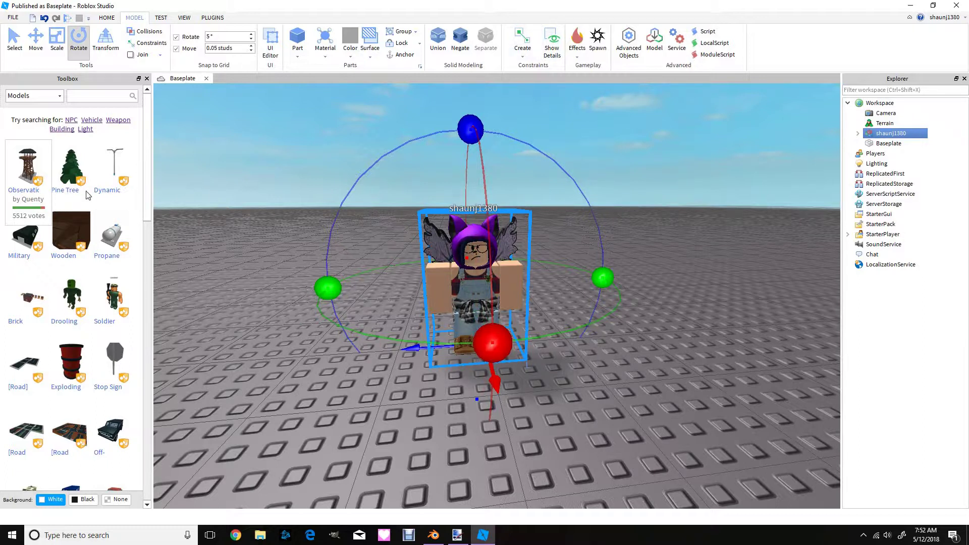
pyautogui.click(108, 18)
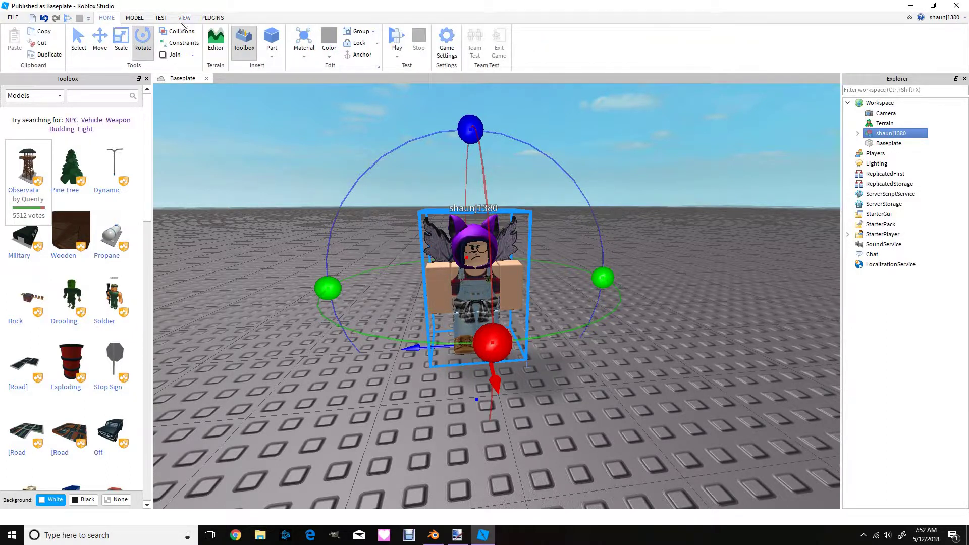
# - Move the whole character slightly sideways across the baseplate with the Move tool
pyautogui.click(134, 18)
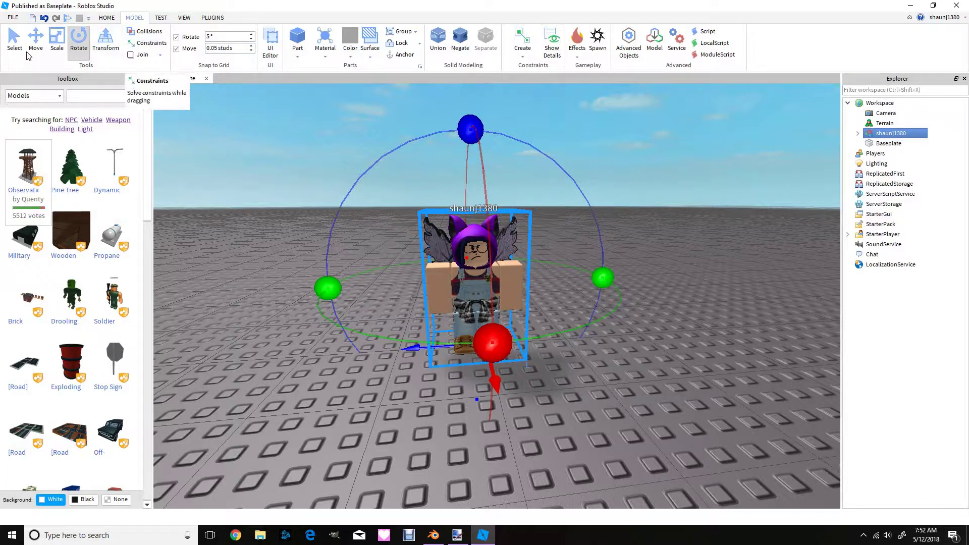
pyautogui.click(47, 53)
pyautogui.moveTo(480, 318)
pyautogui.mouseDown()
pyautogui.moveTo(480, 326)
pyautogui.moveTo(479, 303)
pyautogui.mouseUp()
pyautogui.press('d')
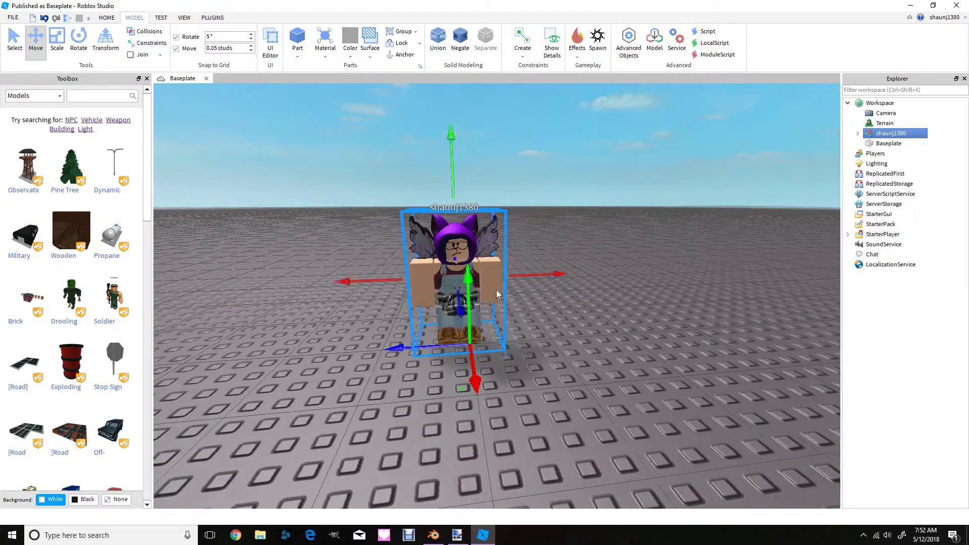
pyautogui.press('w')
pyautogui.moveTo(291, 307); pyautogui.dragTo(292, 312)
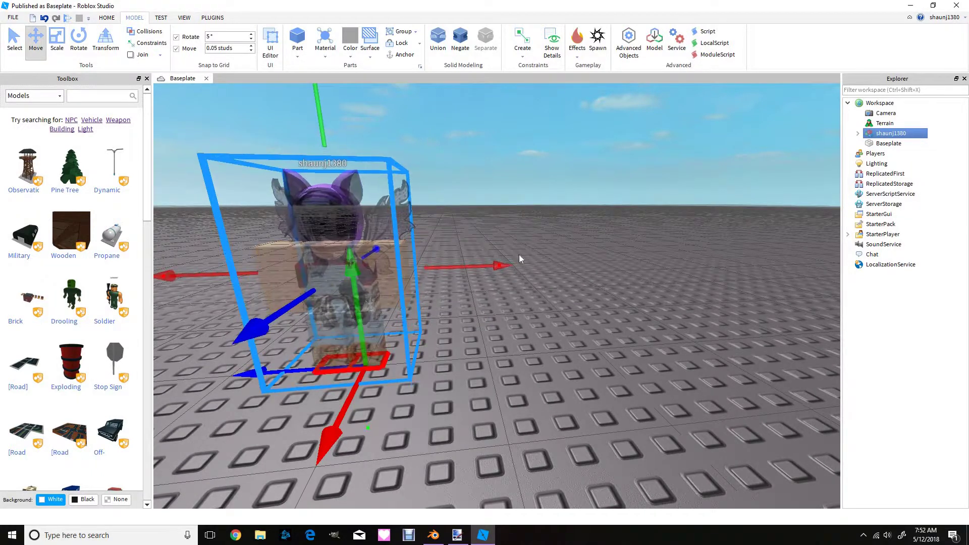
pyautogui.moveTo(501, 265); pyautogui.dragTo(520, 264)
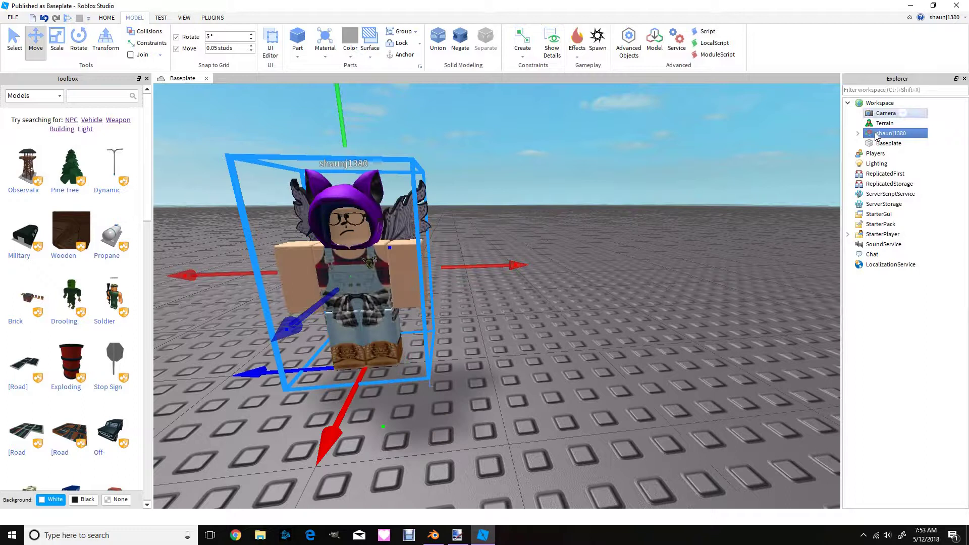
# - Rotate the character's Right Arm part about the shoulder's sideways axis so its lower end swings forward
pyautogui.click(859, 134)
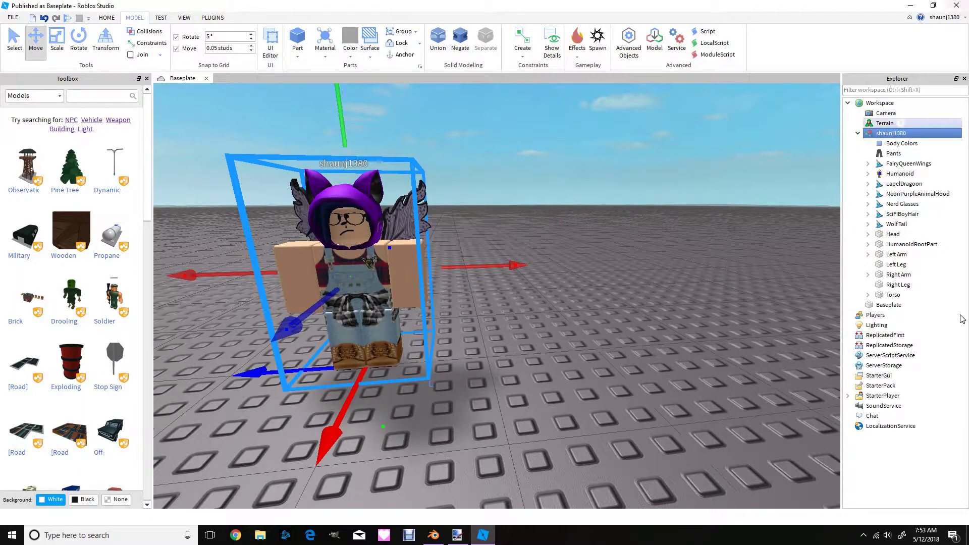
pyautogui.click(897, 265)
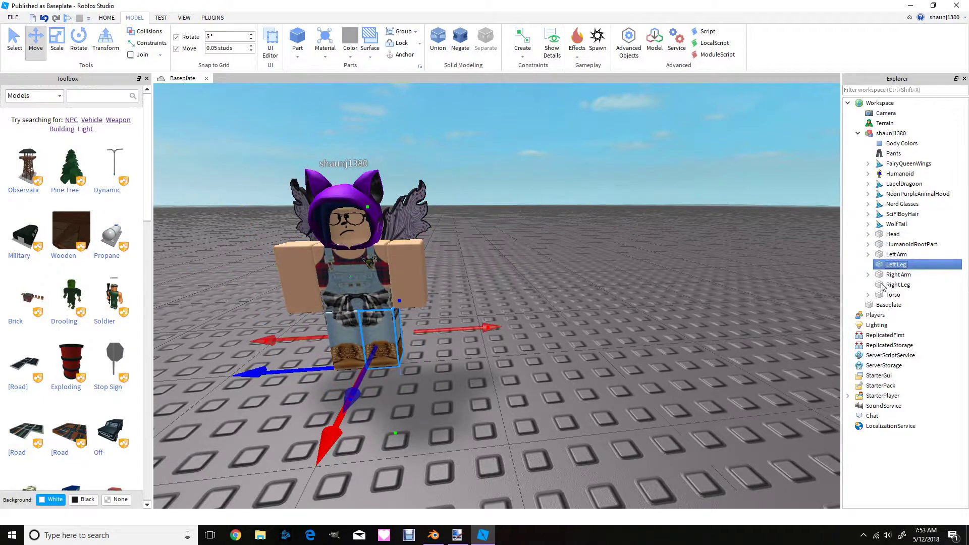
pyautogui.click(898, 275)
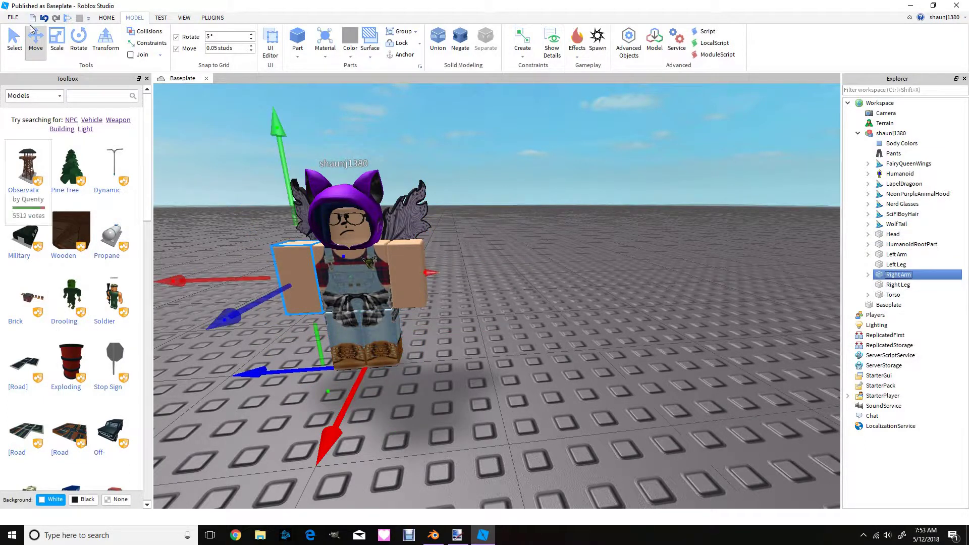
pyautogui.click(79, 41)
pyautogui.moveTo(223, 310); pyautogui.dragTo(243, 176)
# - Shift the tilted right arm slightly along its own axes with the Move tool to fit the shoulder
pyautogui.click(35, 40)
pyautogui.press('a')
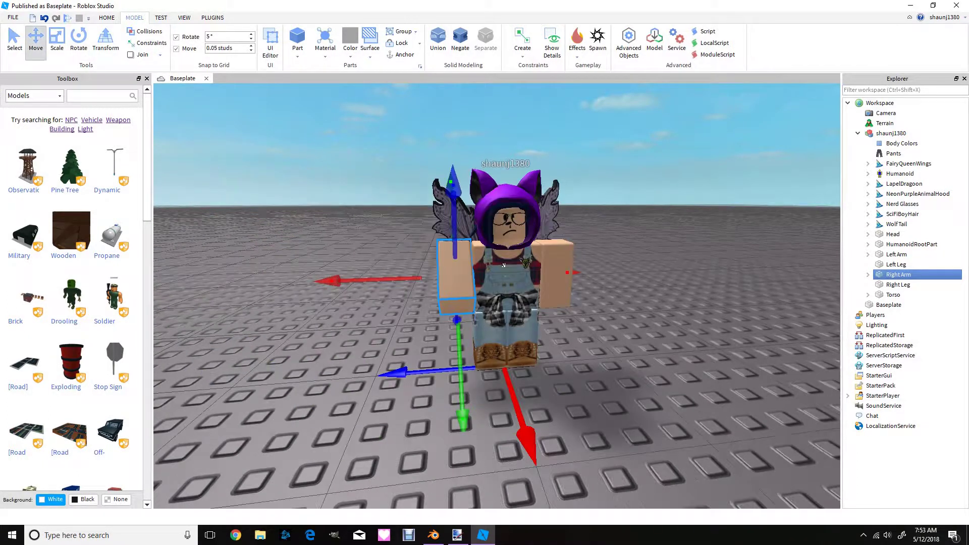
pyautogui.moveTo(448, 228); pyautogui.dragTo(447, 216)
pyautogui.moveTo(461, 402); pyautogui.dragTo(463, 413)
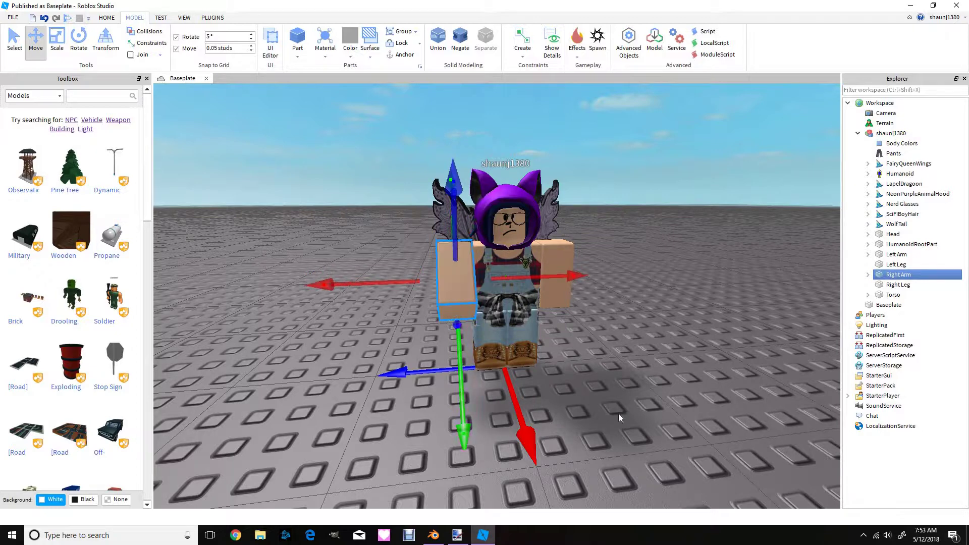
pyautogui.moveTo(619, 413); pyautogui.dragTo(619, 414, button='right')
pyautogui.press('d')
pyautogui.press('a')
pyautogui.press('s')
pyautogui.press('w')
pyautogui.press('s')
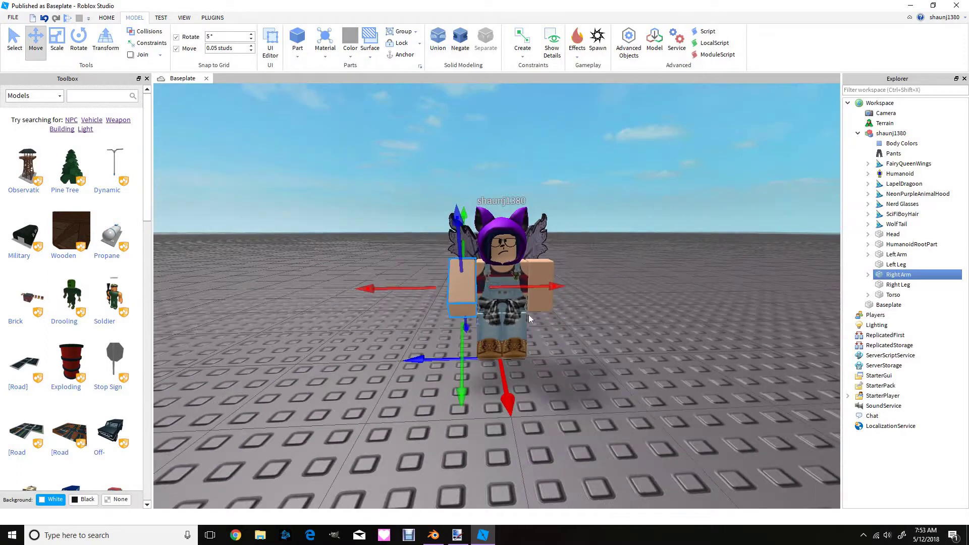
# - Rotate the character's Left Arm part about its sideways axis so its lower end swings backward
pyautogui.click(512, 299)
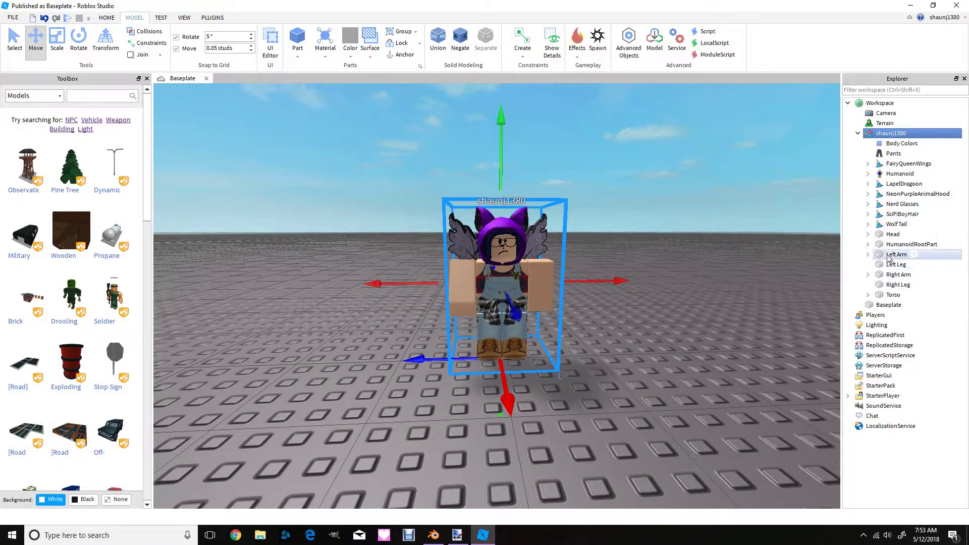
pyautogui.click(893, 255)
pyautogui.click(79, 41)
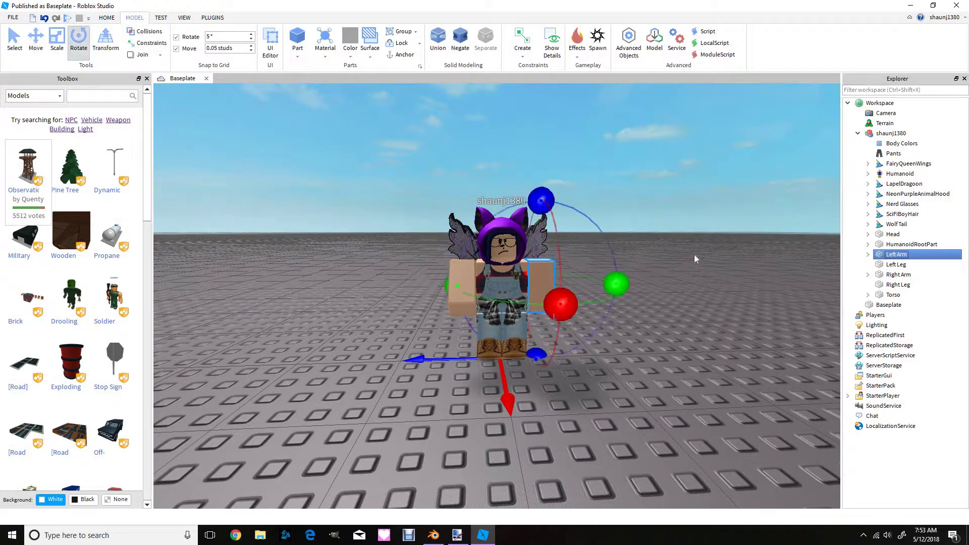
pyautogui.moveTo(562, 304); pyautogui.dragTo(567, 136)
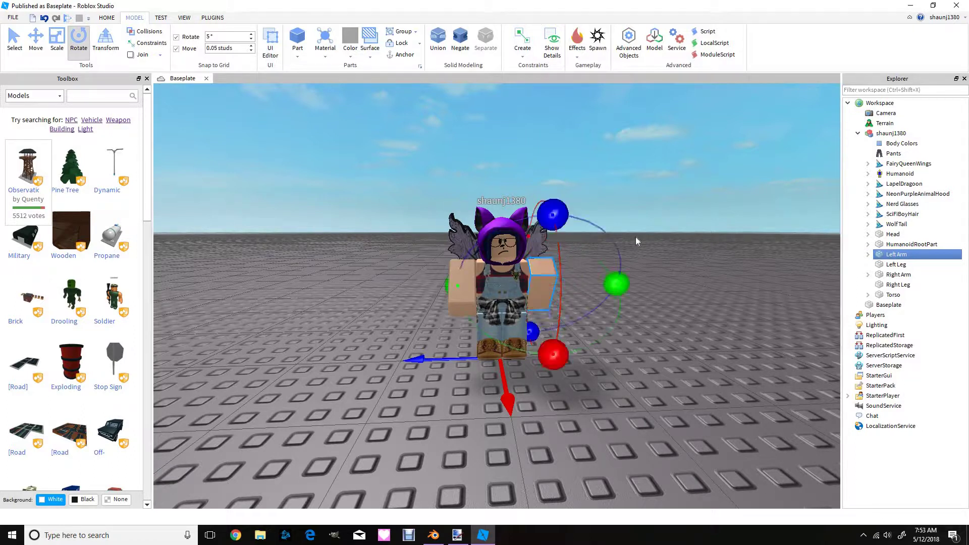
pyautogui.moveTo(635, 237); pyautogui.dragTo(636, 237, button='right')
pyautogui.moveTo(469, 335); pyautogui.dragTo(510, 203)
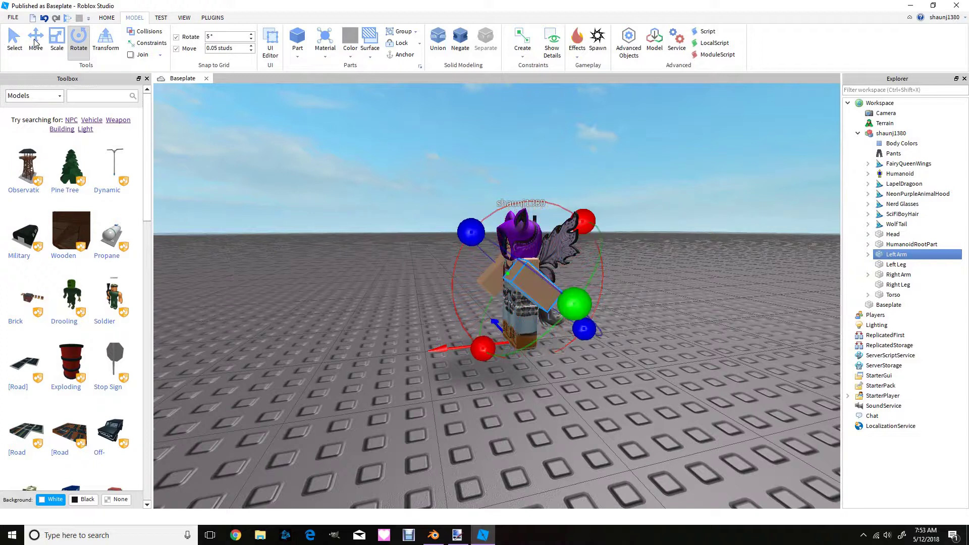
# - Reposition the tilted left arm along its own axes with the Move tool so it lines up with the shoulder
pyautogui.hotkey('ctrl', '2')
pyautogui.moveTo(595, 216); pyautogui.dragTo(615, 189)
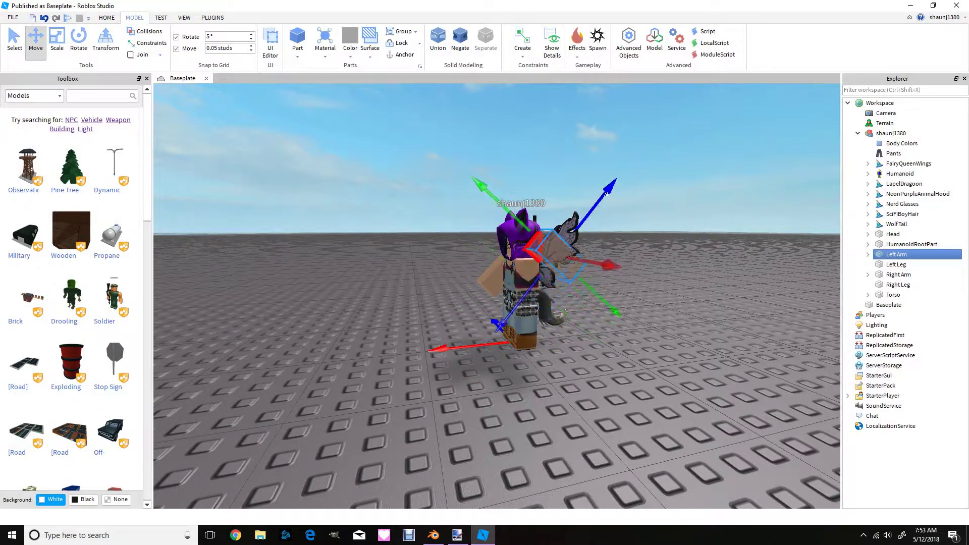
pyautogui.moveTo(490, 196); pyautogui.dragTo(439, 147)
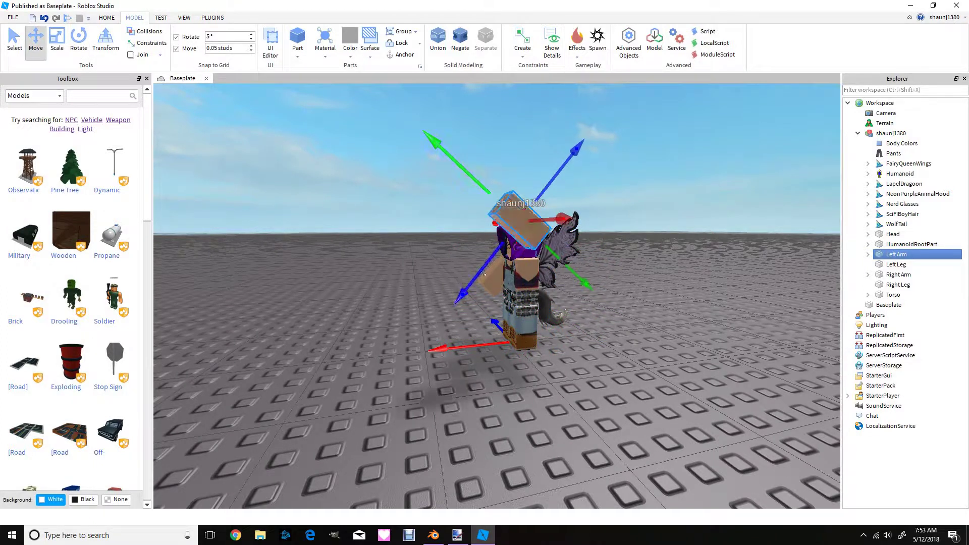
pyautogui.moveTo(485, 275); pyautogui.dragTo(460, 305)
pyautogui.moveTo(539, 273)
pyautogui.mouseDown()
pyautogui.moveTo(551, 283)
pyautogui.moveTo(546, 270)
pyautogui.mouseUp()
pyautogui.moveTo(543, 231); pyautogui.dragTo(546, 228)
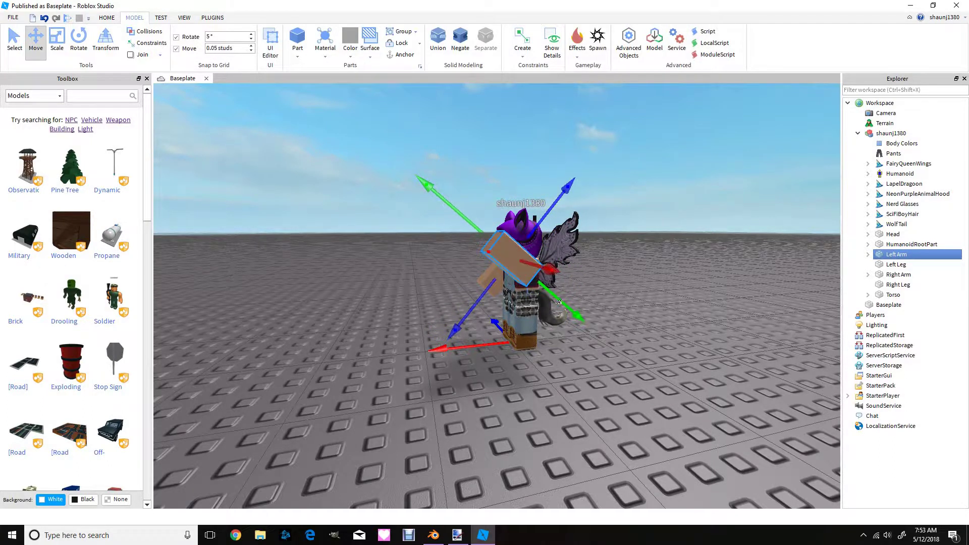
pyautogui.moveTo(563, 303); pyautogui.dragTo(581, 317)
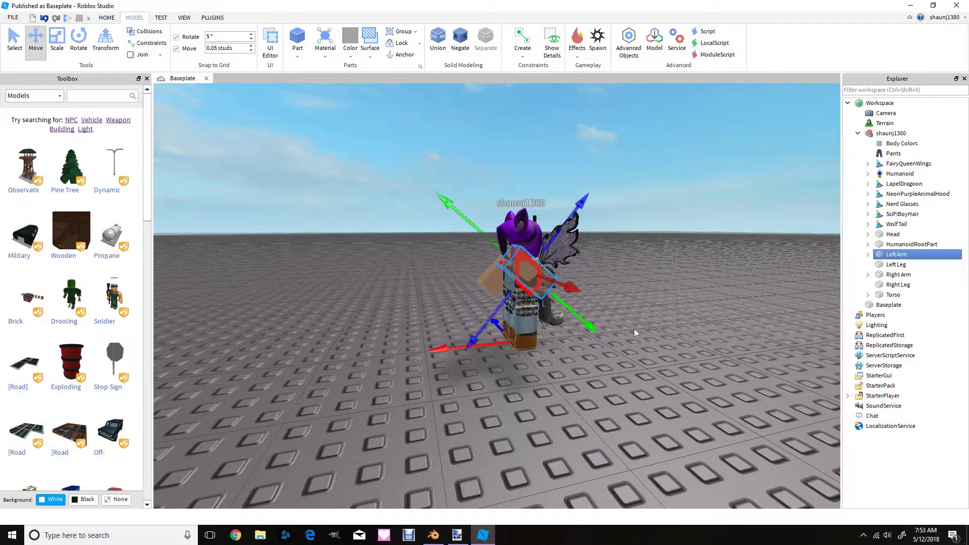
pyautogui.click(702, 331)
pyautogui.scroll(4, 701, 331)
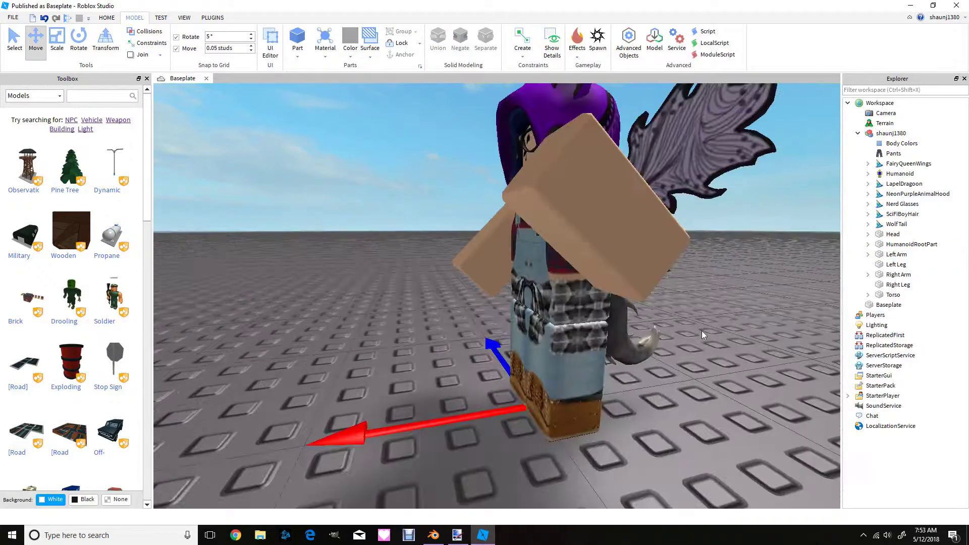
pyautogui.moveTo(702, 331); pyautogui.dragTo(702, 331, button='right')
pyautogui.scroll(-5, 702, 332)
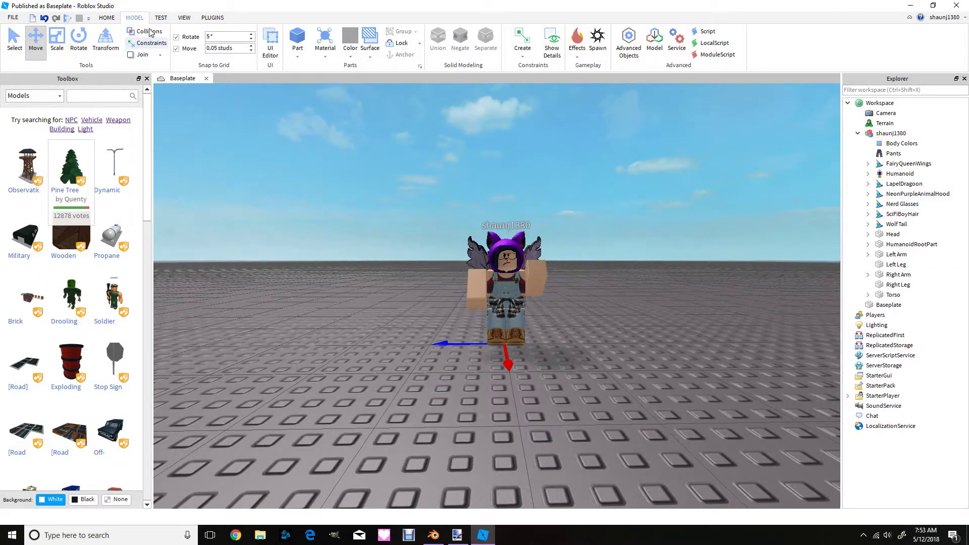
pyautogui.click(167, 19)
pyautogui.click(189, 19)
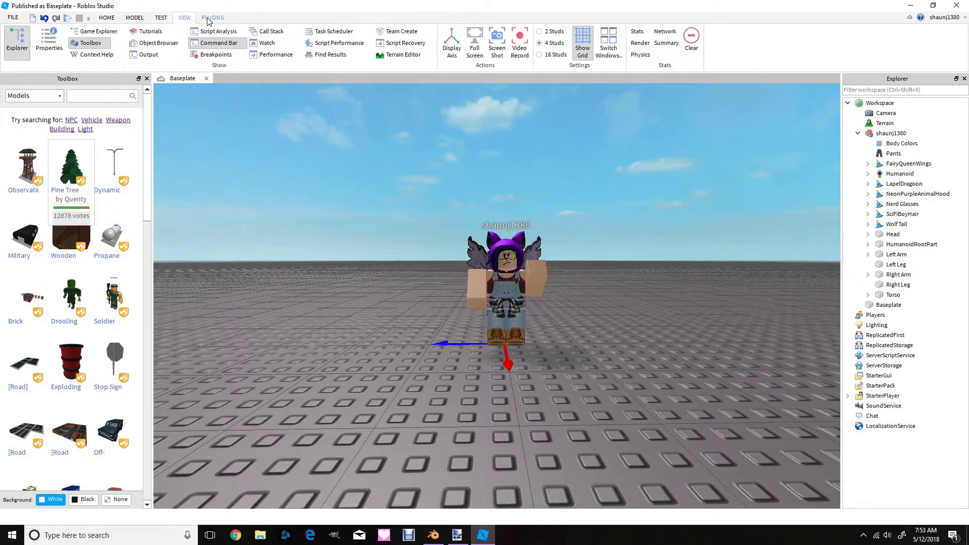
pyautogui.click(212, 19)
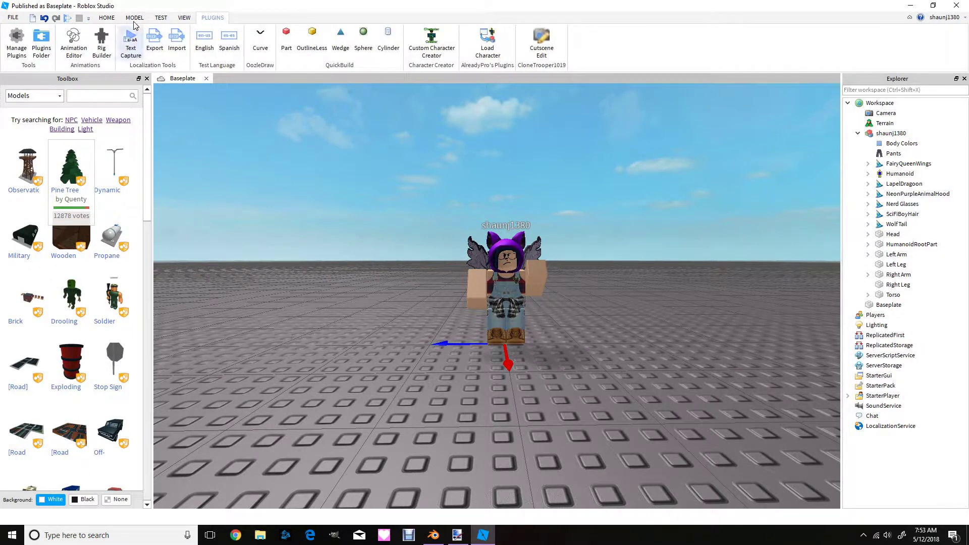
pyautogui.click(108, 18)
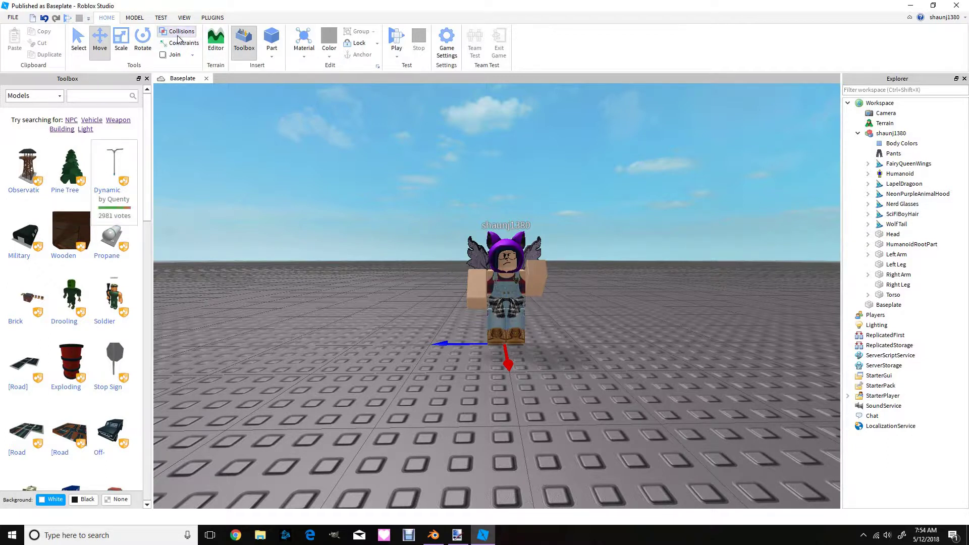
# - Examine the character's posed arms from the front, both close up and from farther away
pyautogui.scroll(5, 395, 215)
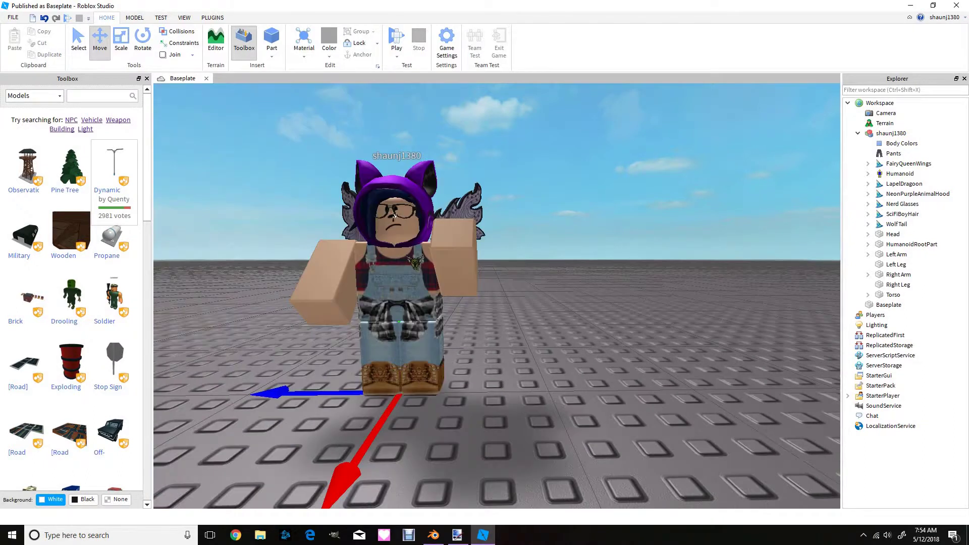
pyautogui.scroll(-4, 337, 325)
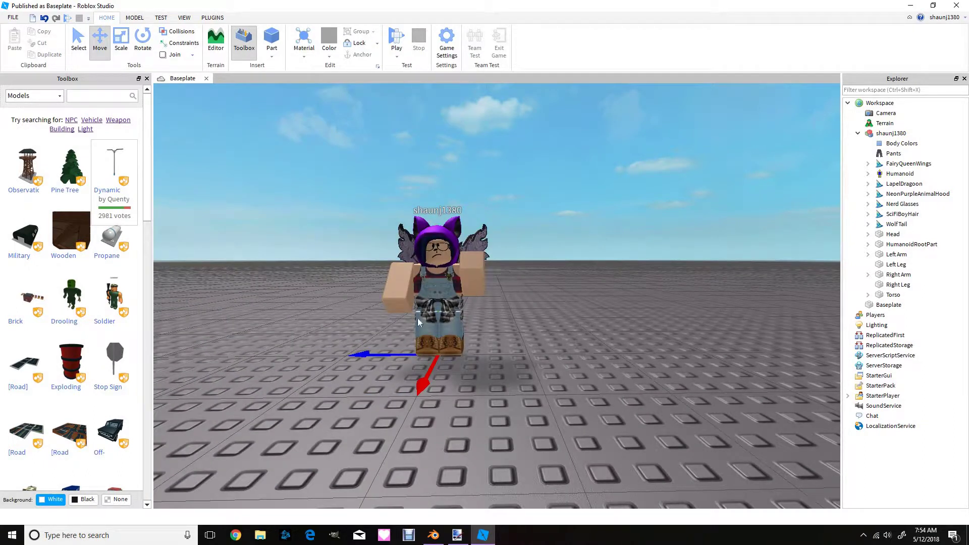
pyautogui.moveTo(569, 307); pyautogui.dragTo(569, 307, button='right')
pyautogui.scroll(4, 569, 308)
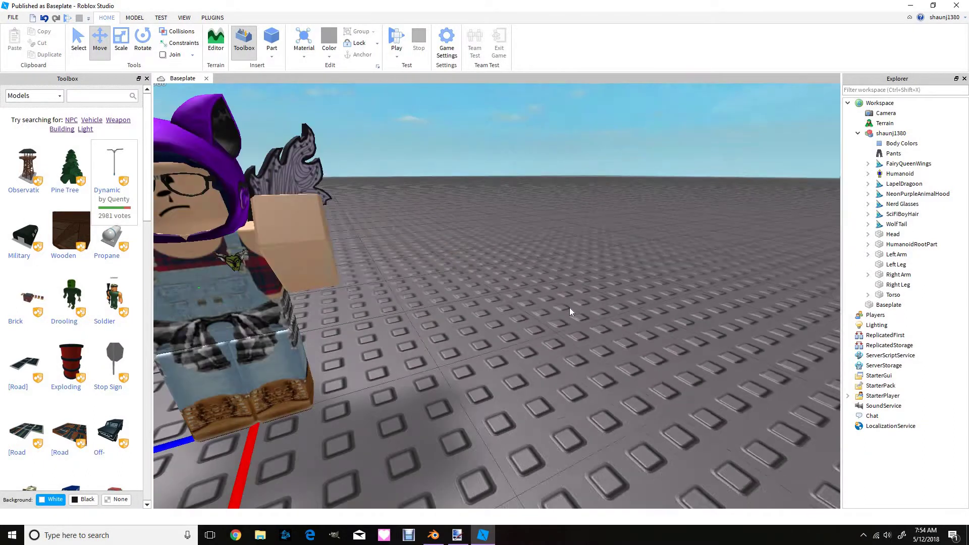
pyautogui.scroll(-5, 569, 307)
pyautogui.scroll(4, 522, 313)
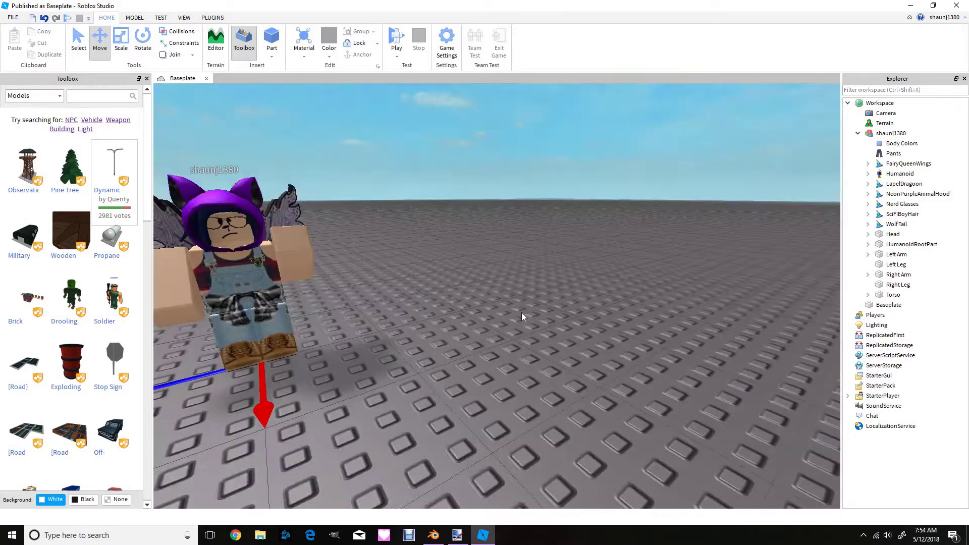
pyautogui.scroll(-5, 522, 313)
pyautogui.scroll(2, 522, 313)
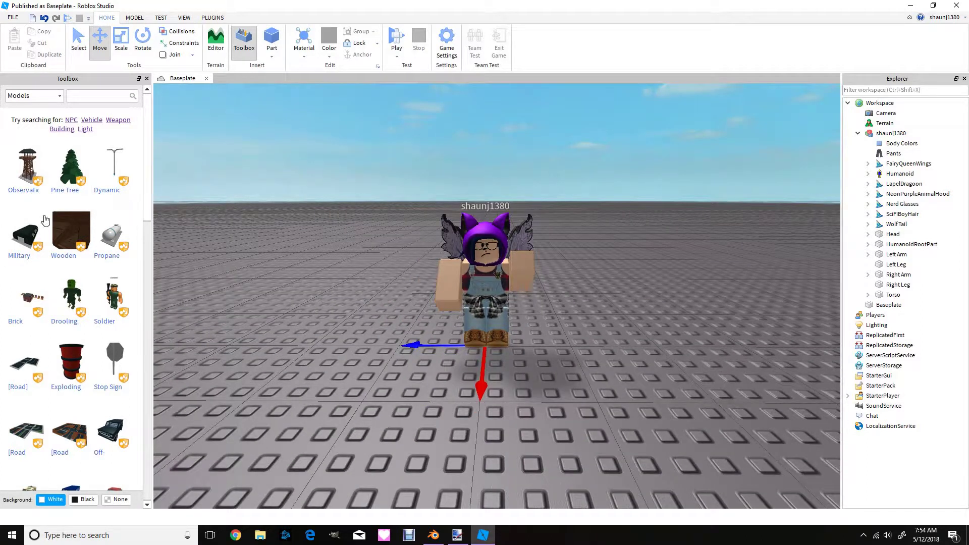
# - Browse the Toolbox models and place the Motorcycle model on the baseplate beside the character
pyautogui.scroll(-6, 45, 219)
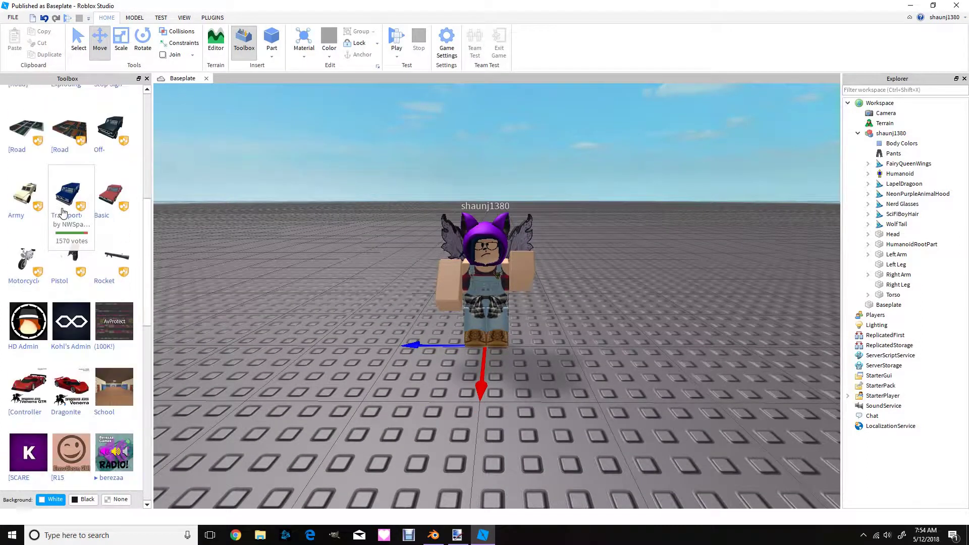
pyautogui.scroll(-6, 62, 212)
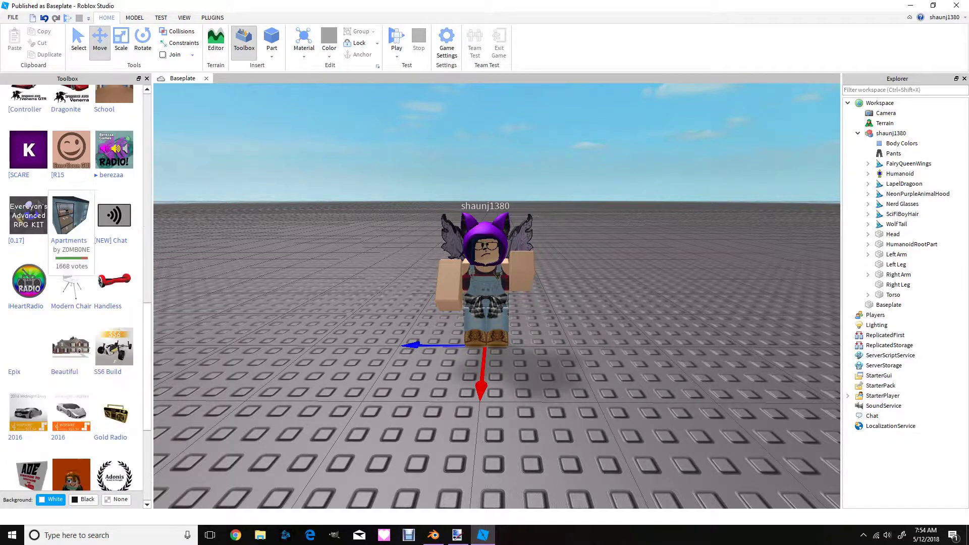
pyautogui.scroll(-4, 59, 216)
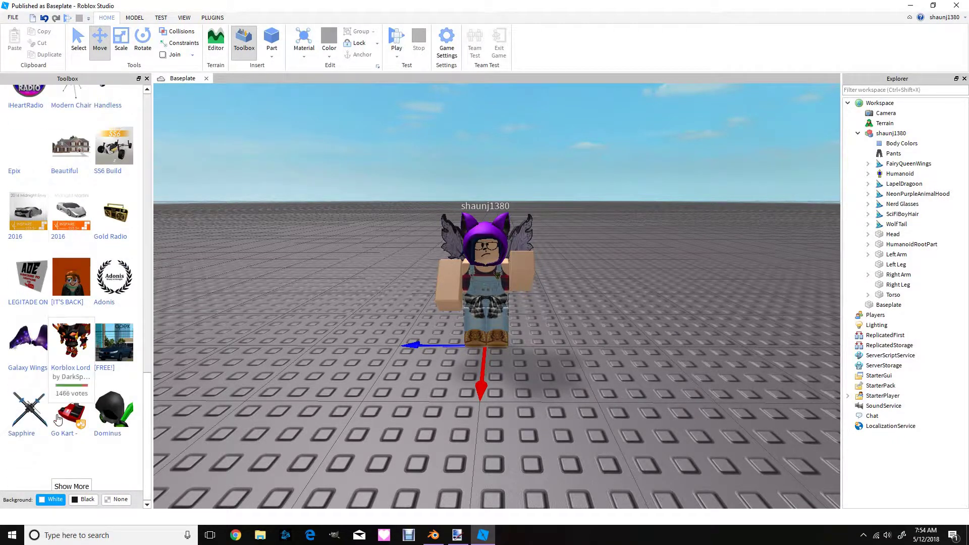
pyautogui.scroll(3, 98, 317)
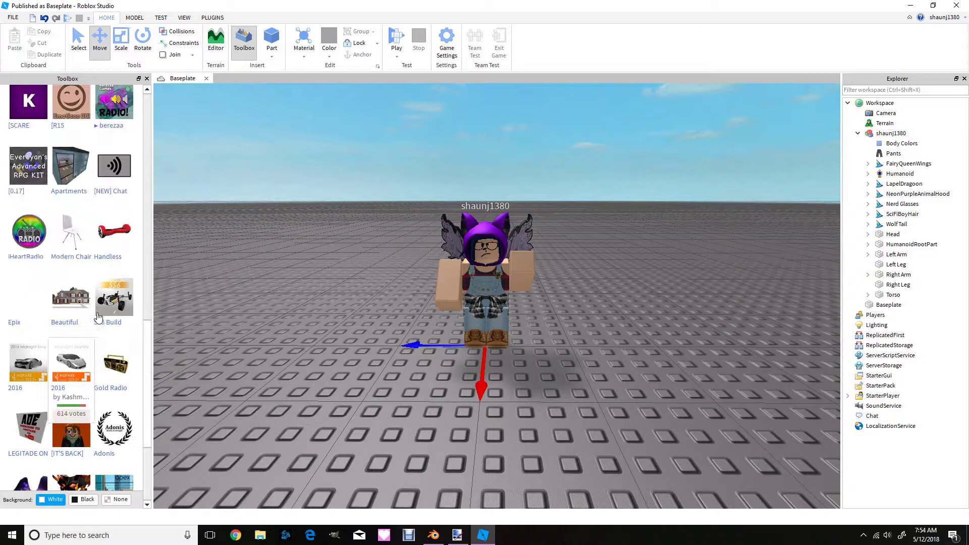
pyautogui.scroll(1, 98, 317)
pyautogui.scroll(7, 98, 318)
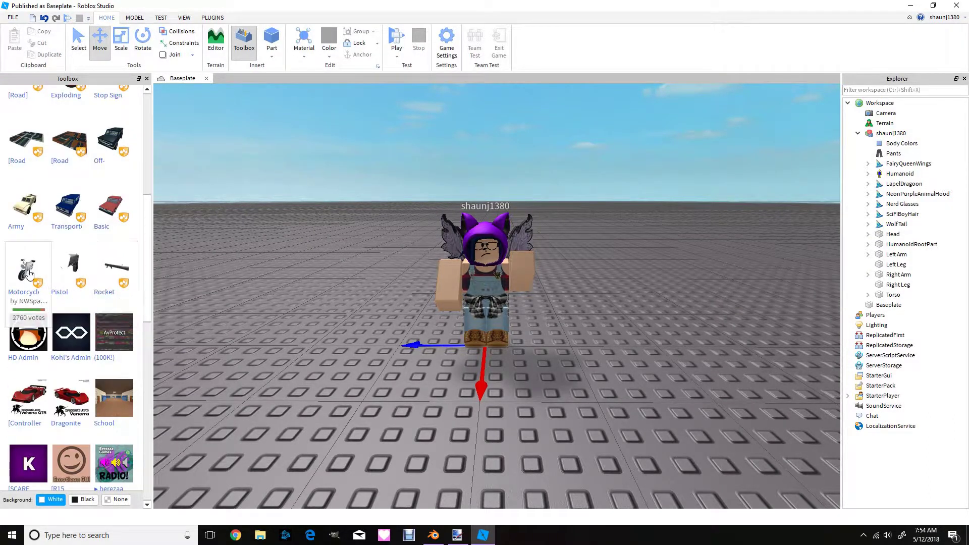
pyautogui.moveTo(608, 374); pyautogui.dragTo(642, 369)
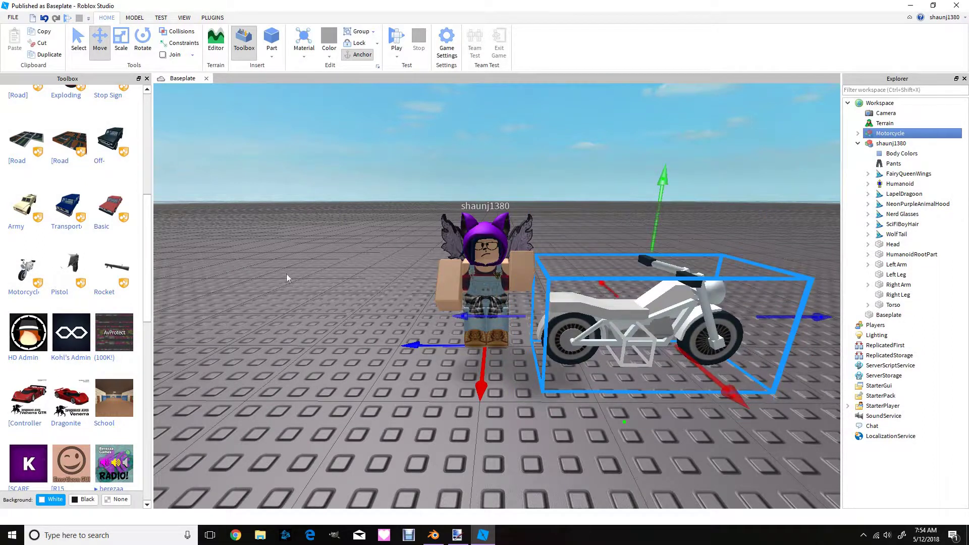
# - Rotate the motorcycle about its vertical axis by about a quarter turn so it faces the same way as the character
pyautogui.click(150, 55)
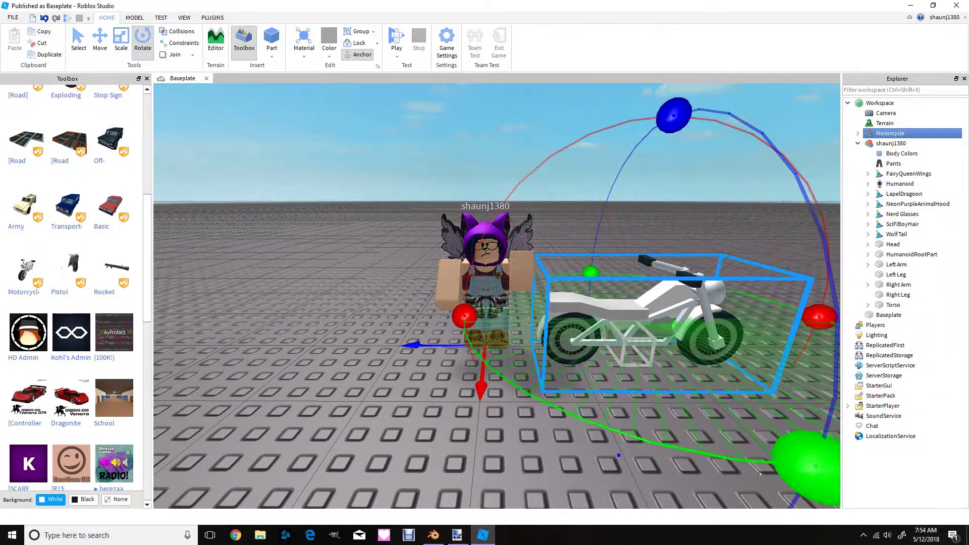
pyautogui.moveTo(803, 467); pyautogui.dragTo(364, 304)
pyautogui.click(363, 306)
pyautogui.press('w')
pyautogui.press('s')
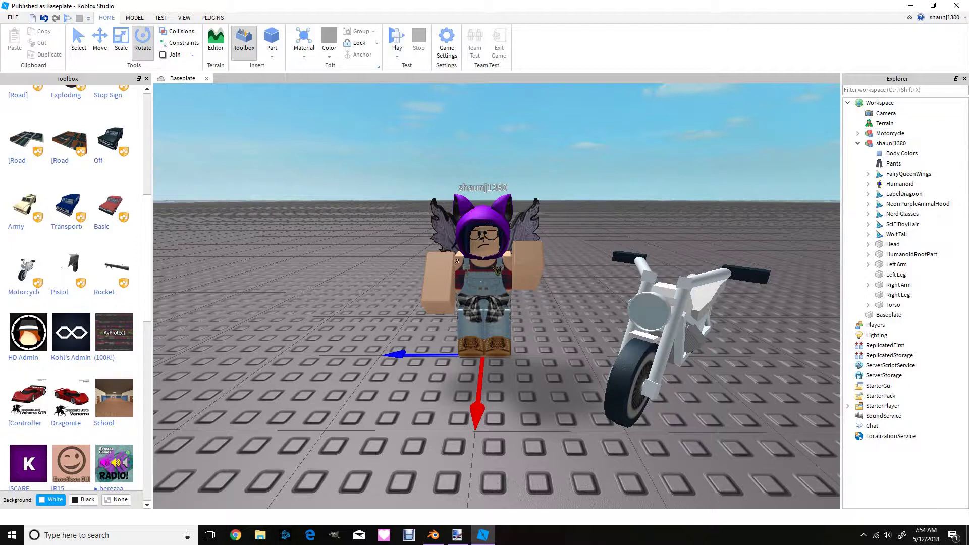
# - Nest the Motorcycle model inside the character model and expand it to look through its parts
pyautogui.moveTo(891, 134); pyautogui.dragTo(893, 144)
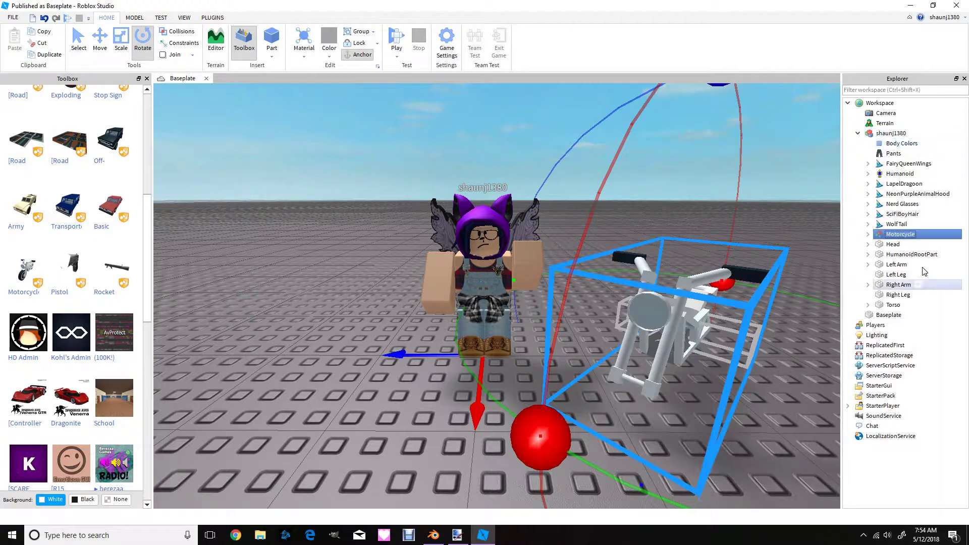
pyautogui.click(868, 234)
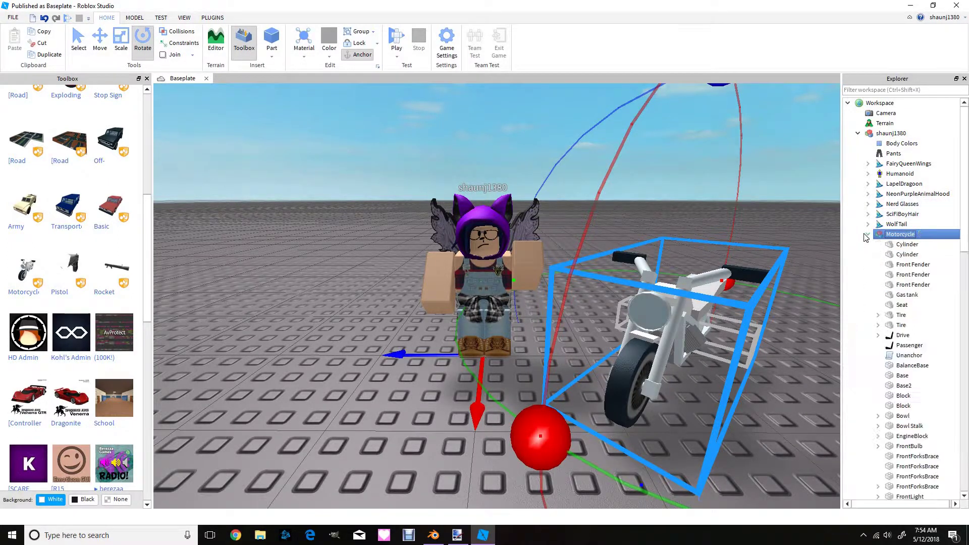
pyautogui.scroll(-4, 918, 305)
pyautogui.scroll(4, 919, 306)
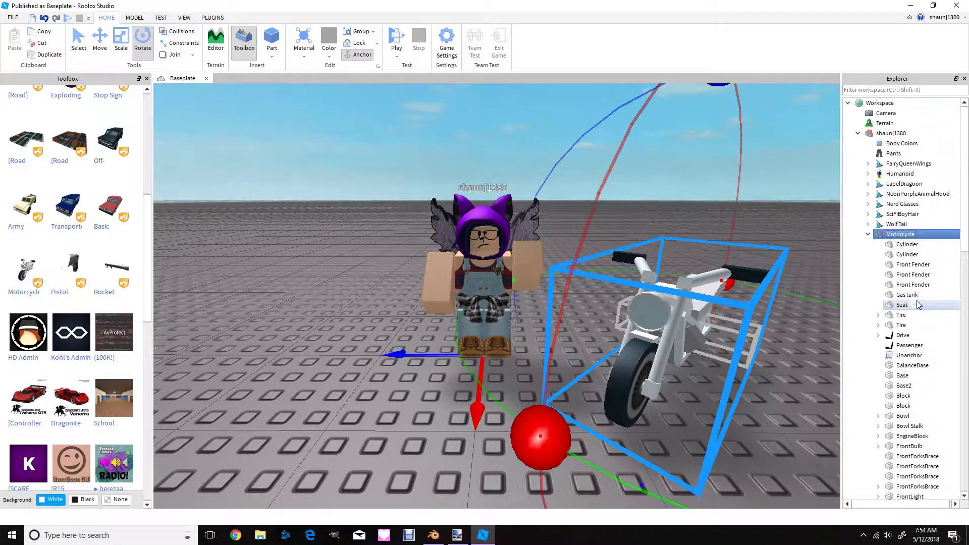
# - Collapse the Motorcycle entry, clear the selection, and collapse the character model in the object hierarchy
pyautogui.click(868, 234)
pyautogui.click(261, 337)
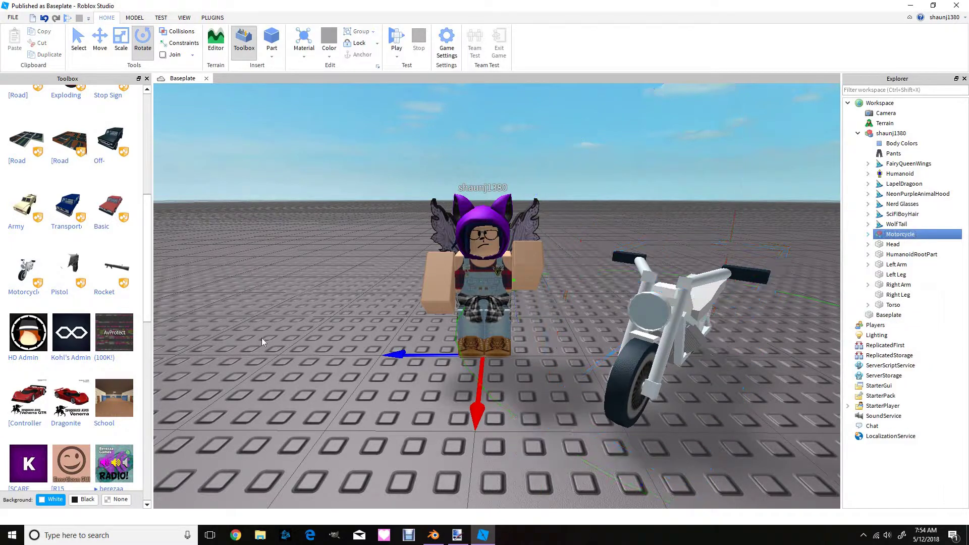
pyautogui.scroll(5, 431, 306)
pyautogui.scroll(-8, 431, 306)
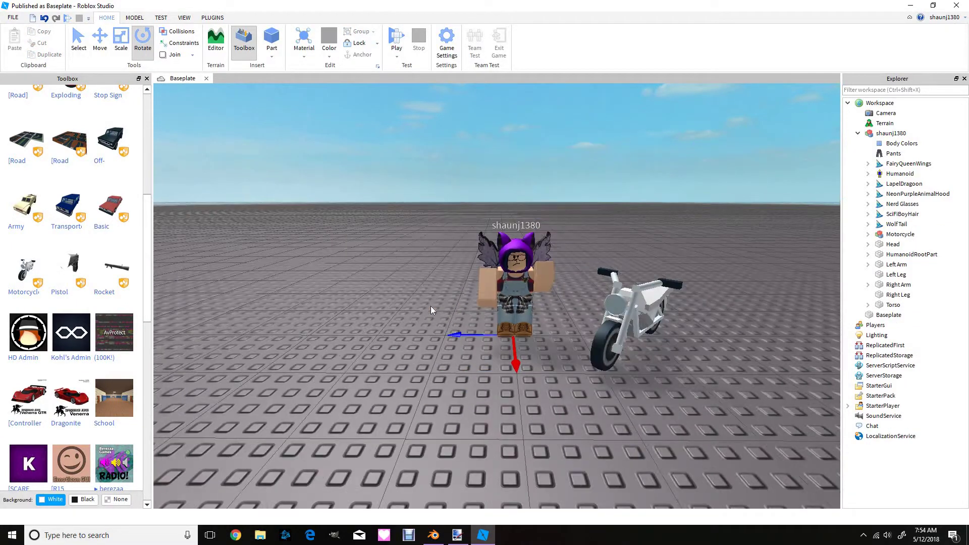
pyautogui.moveTo(431, 306); pyautogui.dragTo(463, 310, button='right')
pyautogui.click(859, 133)
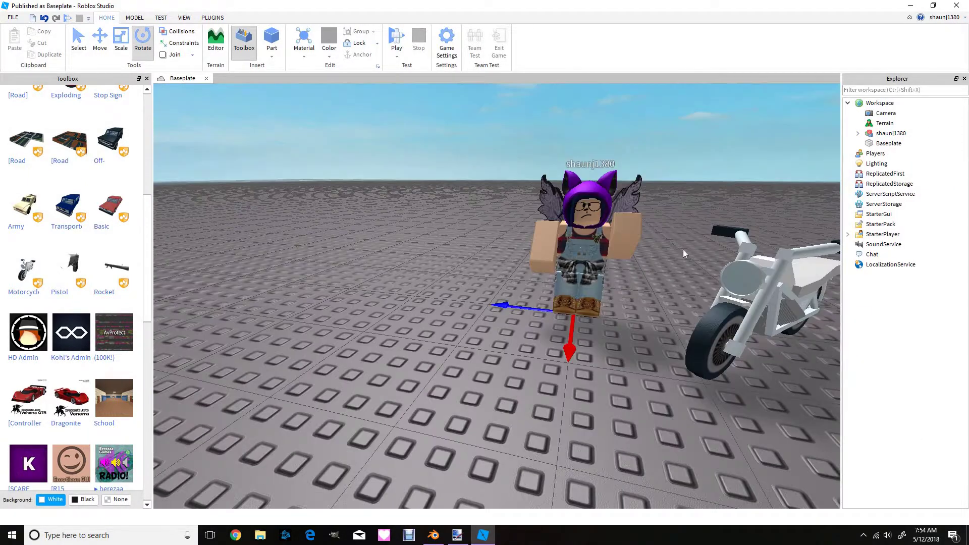
# - Start exporting the character model and create a folder named "youtube vid tutorial for gfx" inside 3D Objects
pyautogui.rightClick(884, 135)
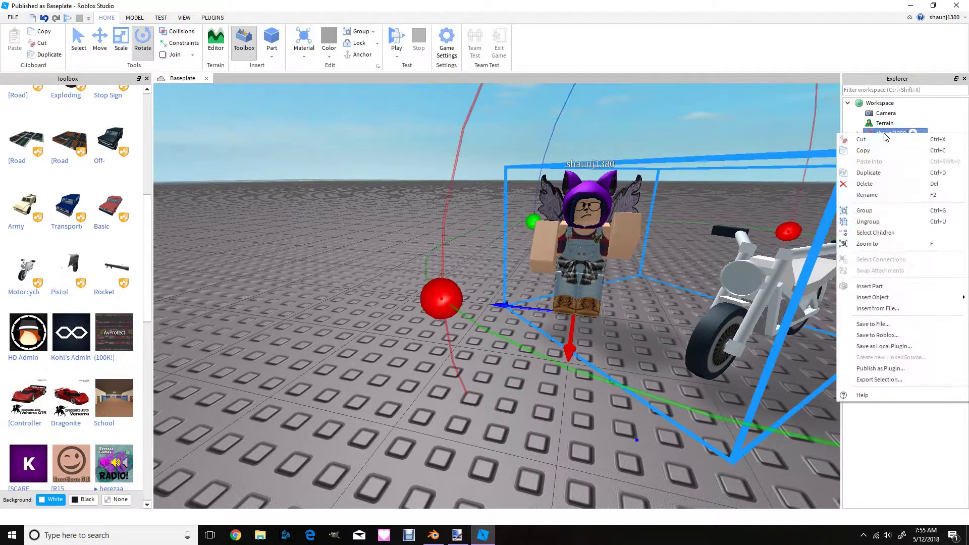
pyautogui.click(877, 381)
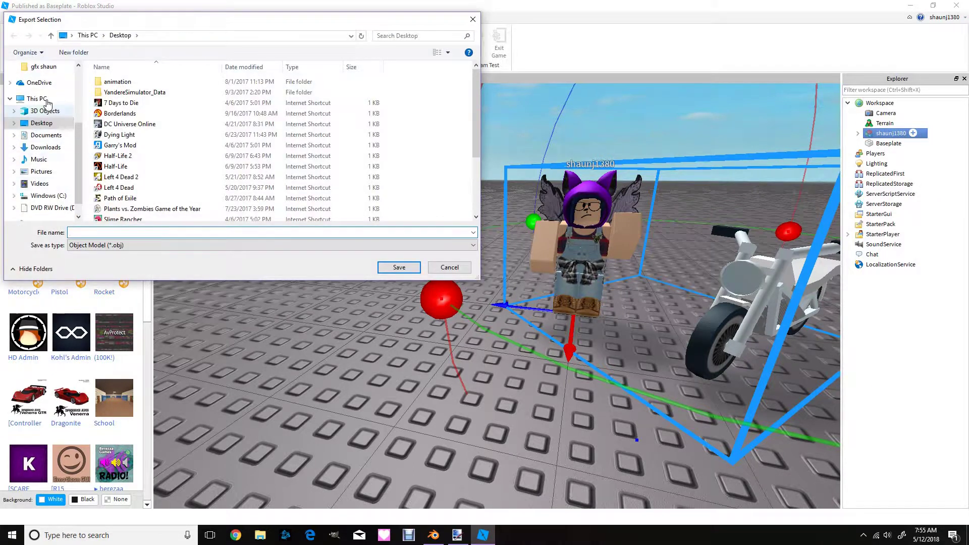
pyautogui.click(45, 111)
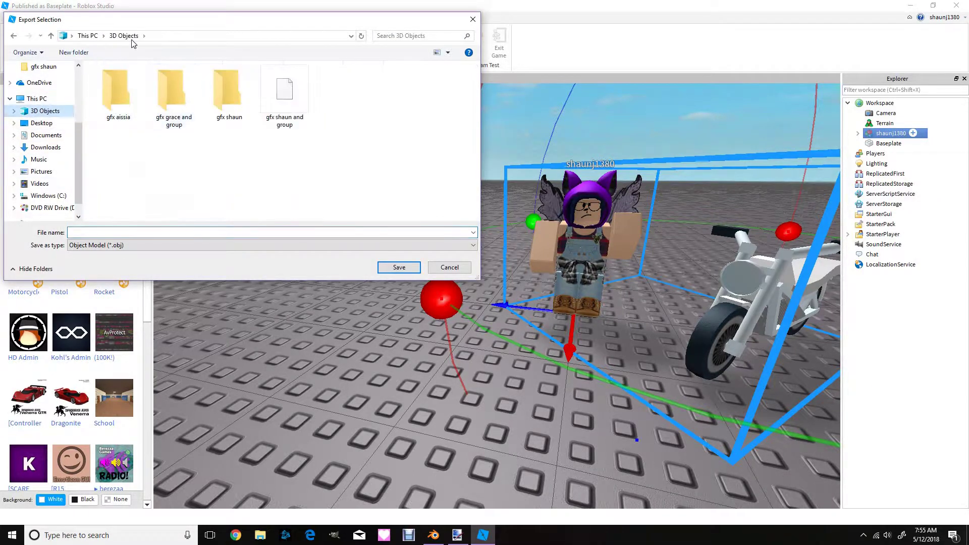
pyautogui.click(83, 55)
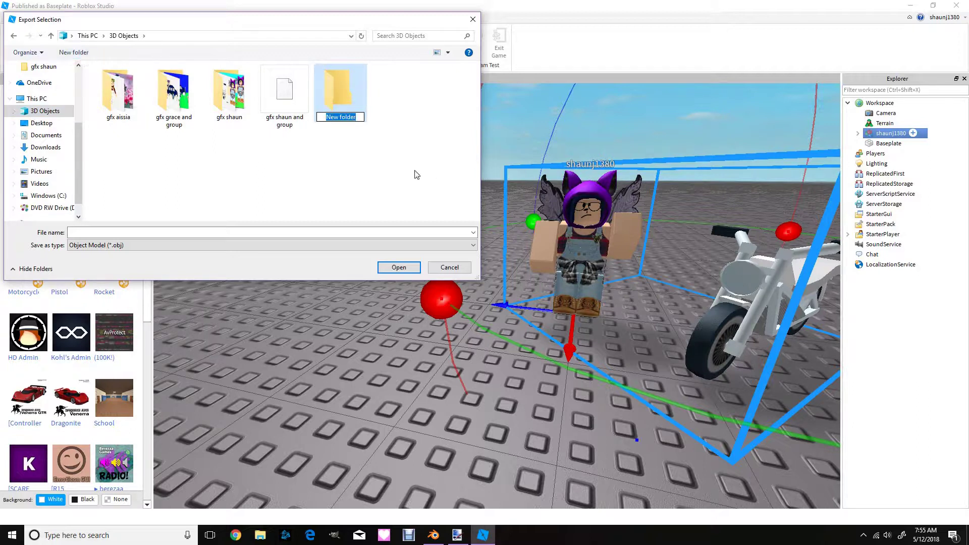
pyautogui.press('BackSpace')
pyautogui.write('youtube vid tutorial for')
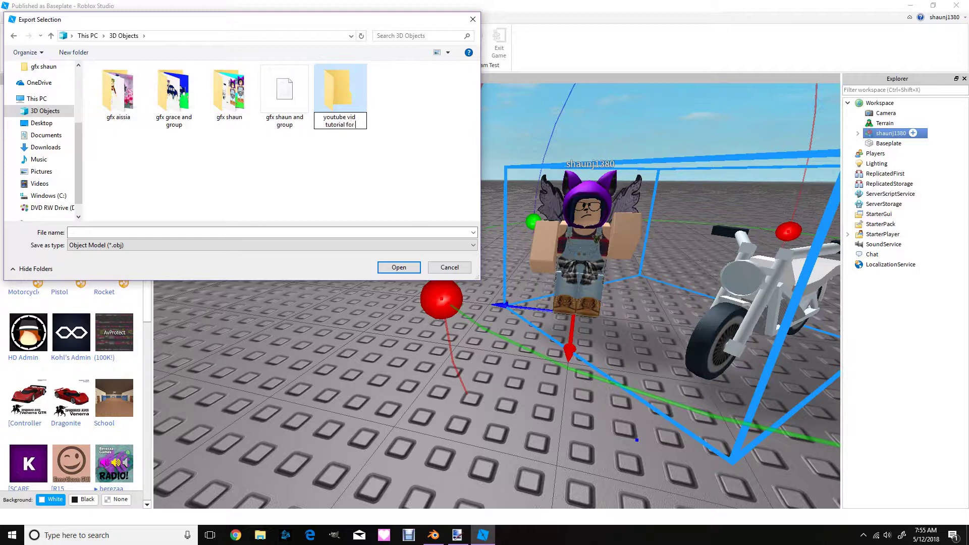
pyautogui.write(' gfx')
pyautogui.press('Return')
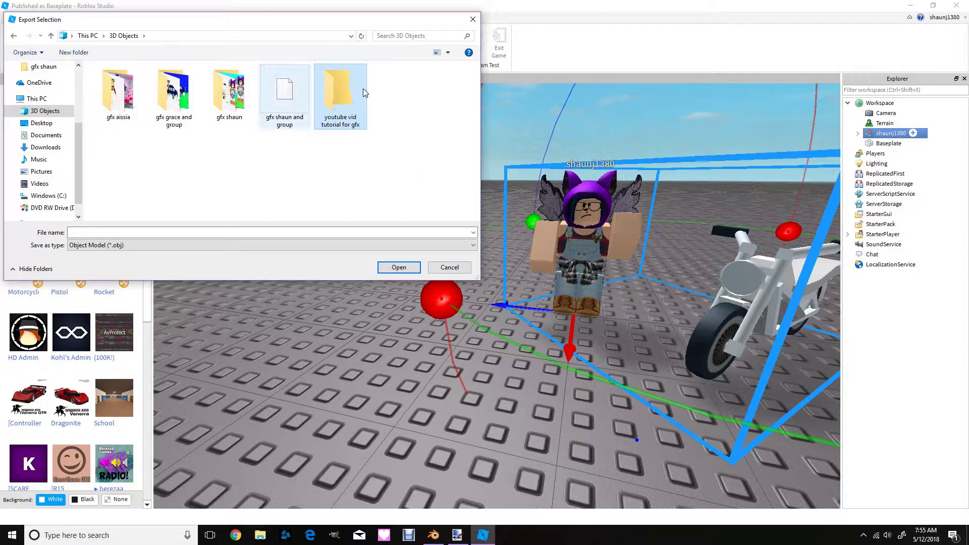
# - Export the character model into the new folder as an Object Model (.obj) named "part 1 first part"
pyautogui.doubleClick(359, 93)
pyautogui.click(104, 232)
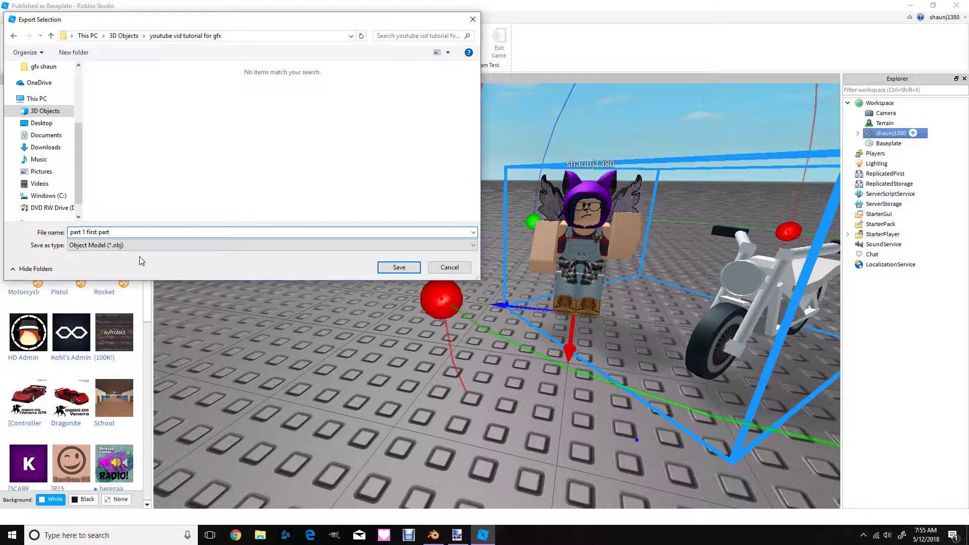
pyautogui.click(399, 267)
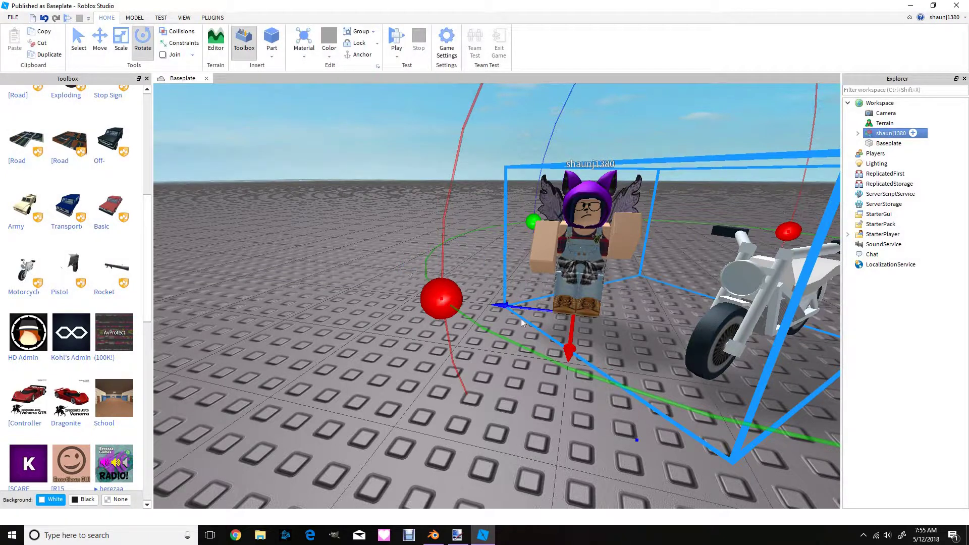
# - Examine the character and motorcycle from the front, both close up and from farther away
pyautogui.moveTo(360, 434); pyautogui.dragTo(362, 432, button='right')
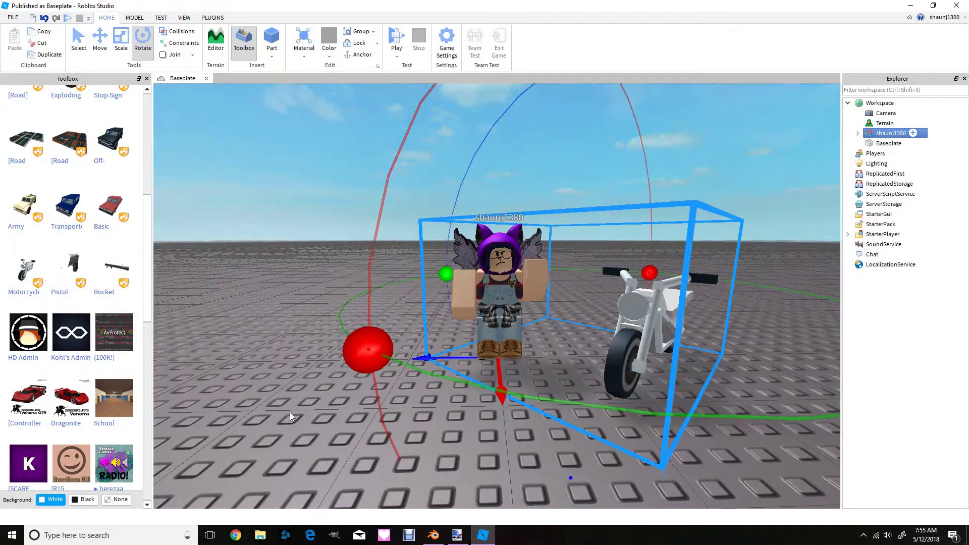
pyautogui.click(417, 352)
pyautogui.scroll(3, 416, 353)
pyautogui.scroll(3, 414, 350)
pyautogui.rightClick(414, 351)
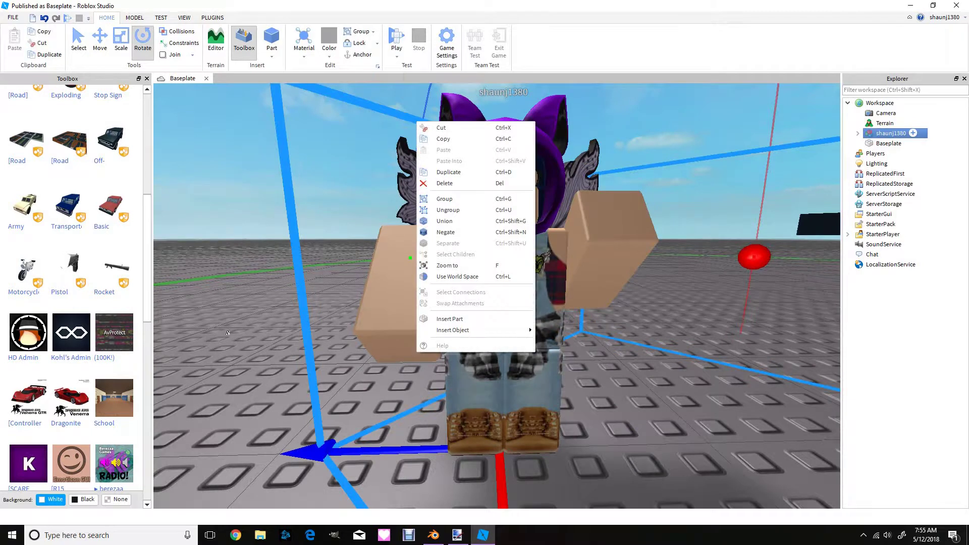
pyautogui.click(203, 244)
pyautogui.scroll(-3, 485, 274)
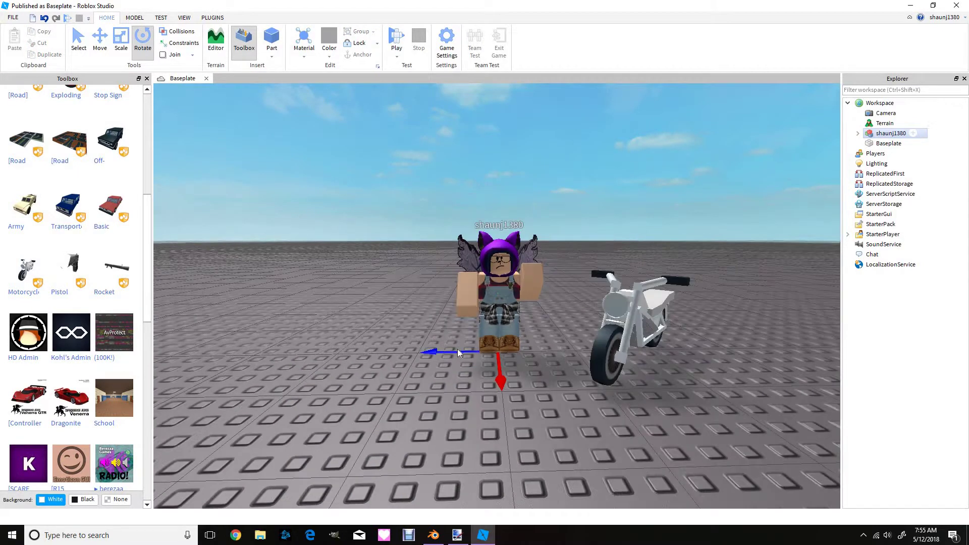
pyautogui.scroll(8, 459, 353)
pyautogui.scroll(-8, 459, 353)
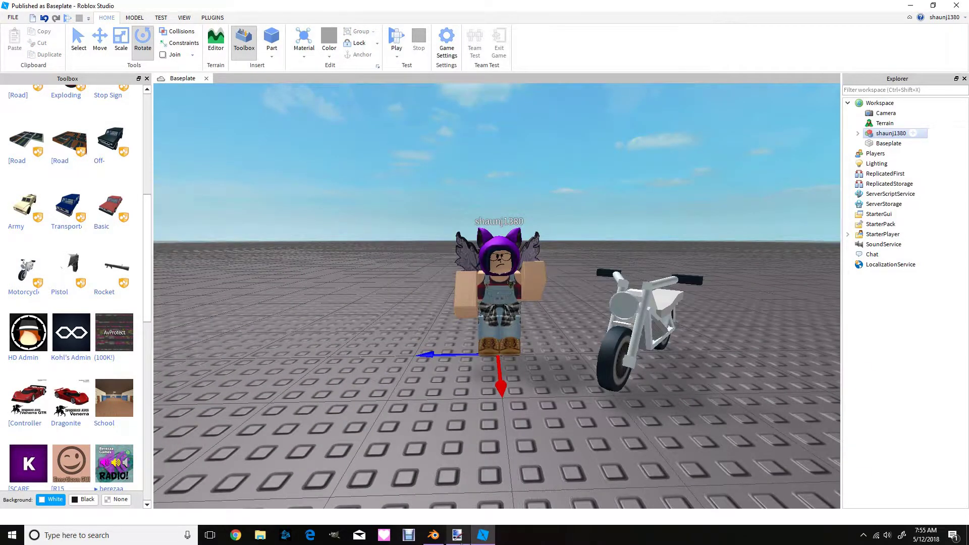
# - Switch to Blender and delete the default cube and the lamp from the scene
pyautogui.click(457, 535)
pyautogui.click(440, 537)
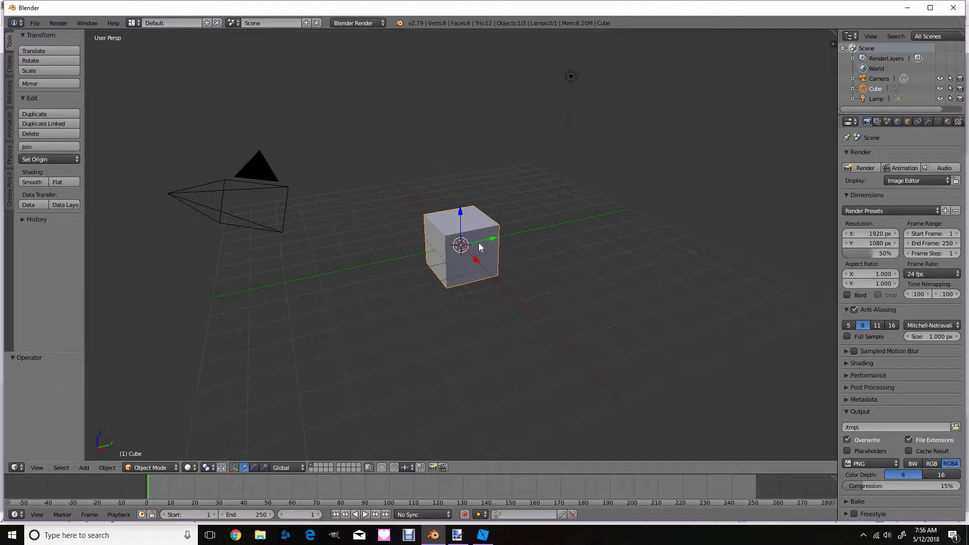
pyautogui.press('x')
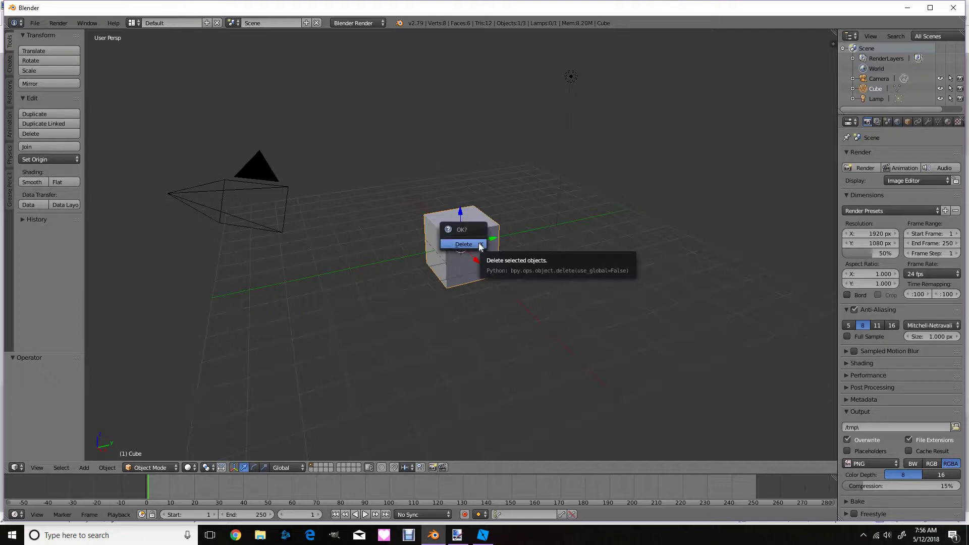
pyautogui.click(451, 245)
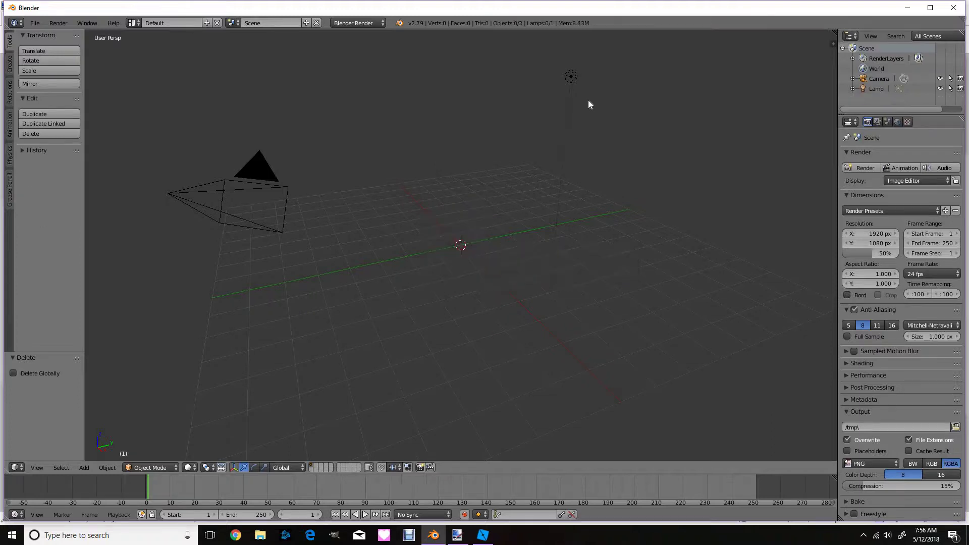
pyautogui.rightClick(570, 78)
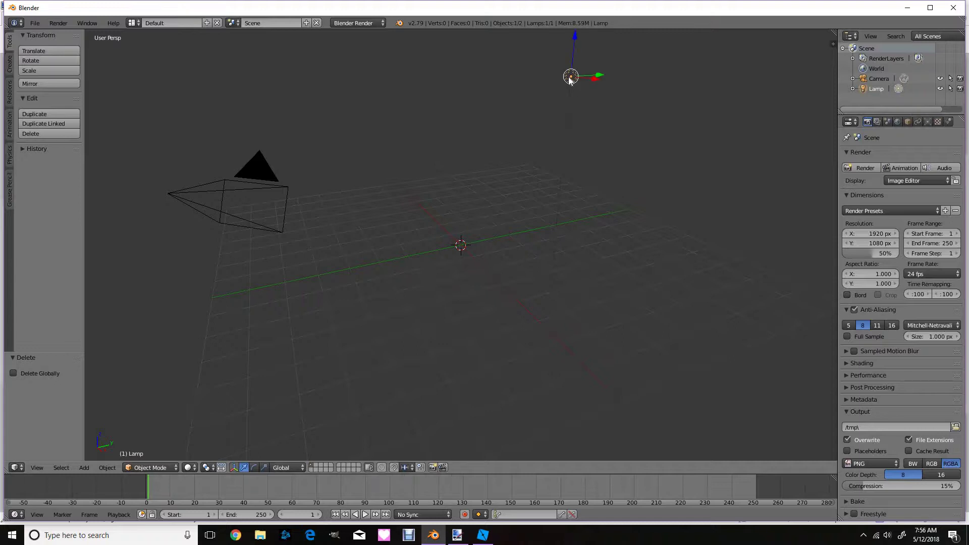
pyautogui.press('x')
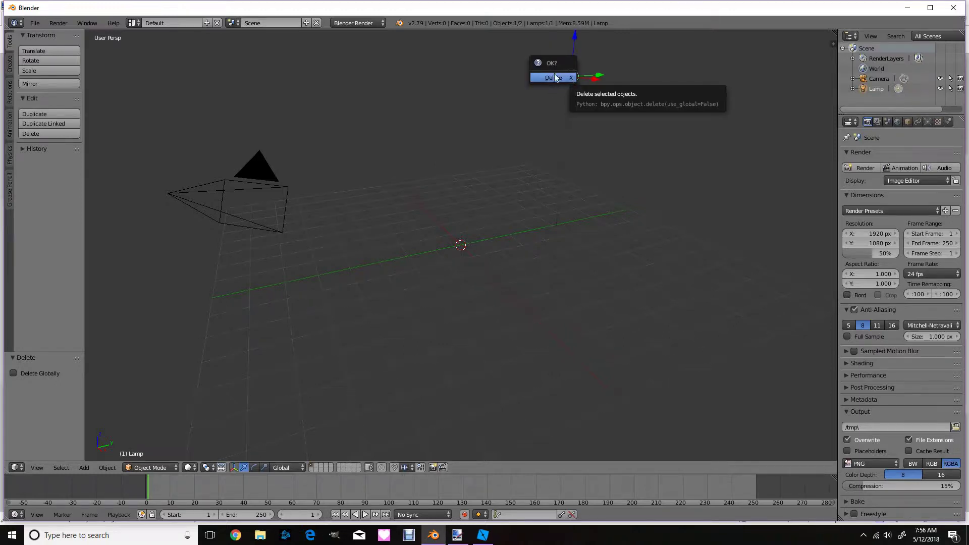
pyautogui.click(555, 77)
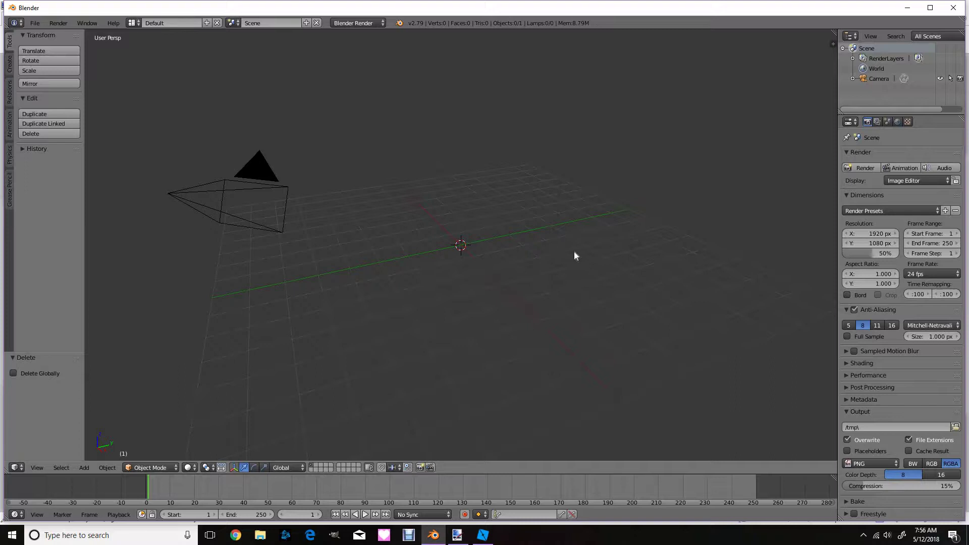
# - Fly the view through the empty scene past the camera so it faces the middle of the grid
pyautogui.click(530, 264)
pyautogui.press('Up')
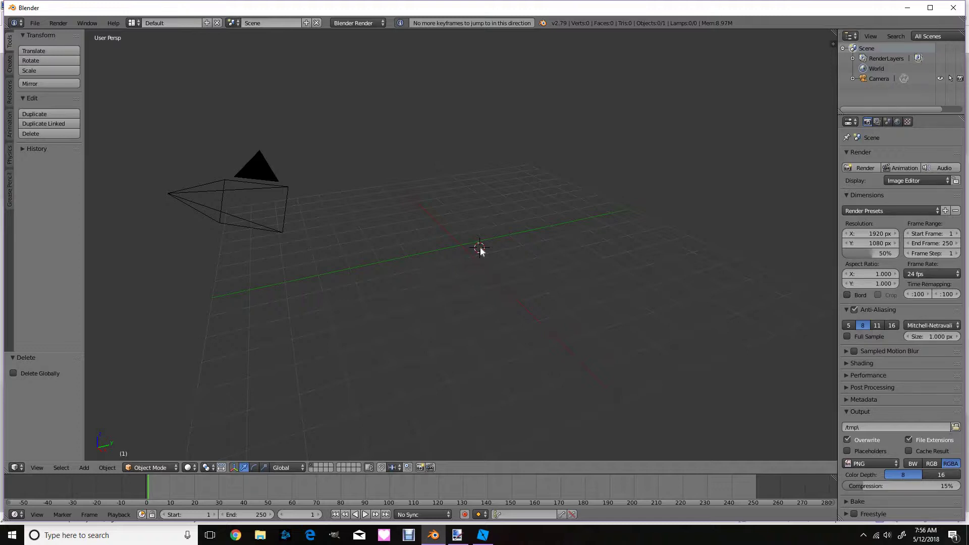
pyautogui.hotkey('shift', 'f')
pyautogui.press('w')
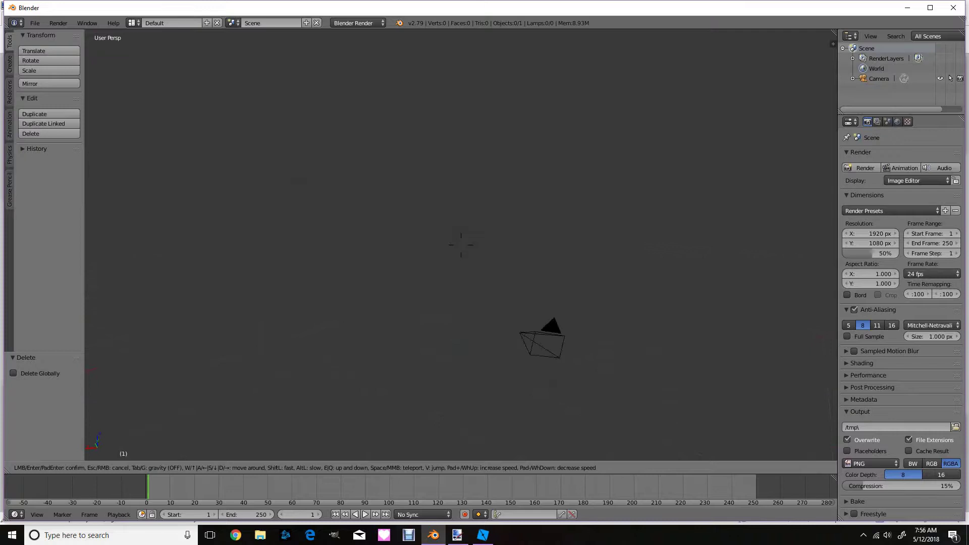
pyautogui.press('w')
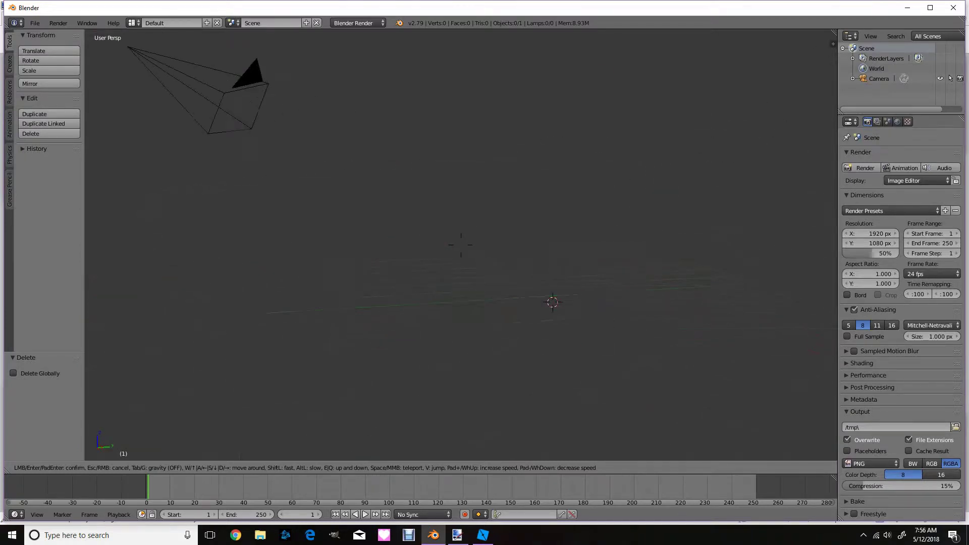
pyautogui.click(461, 244)
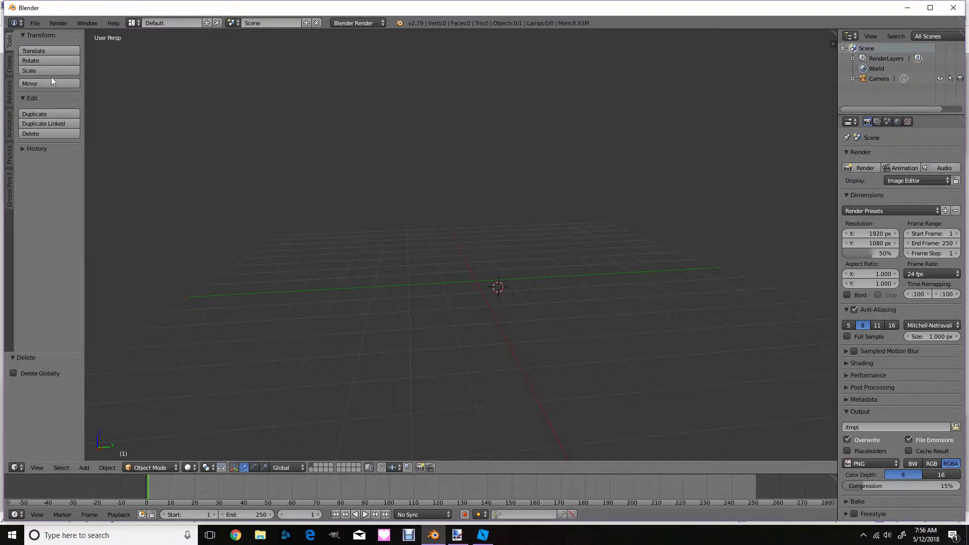
# - Import the Wavefront file "part 1 first part.obj" from the "youtube vid tutorial for gfx" folder in 3D Objects
pyautogui.click(29, 25)
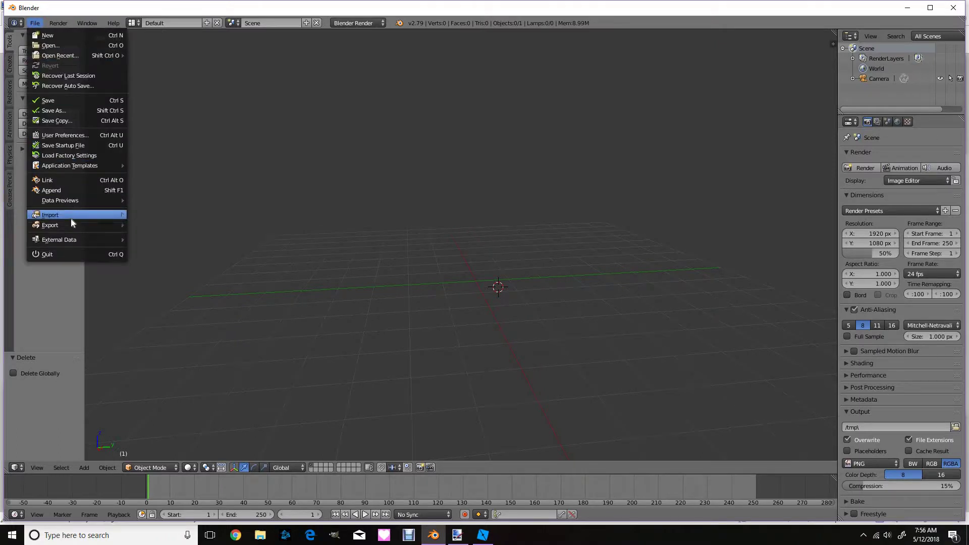
pyautogui.moveTo(71, 221)
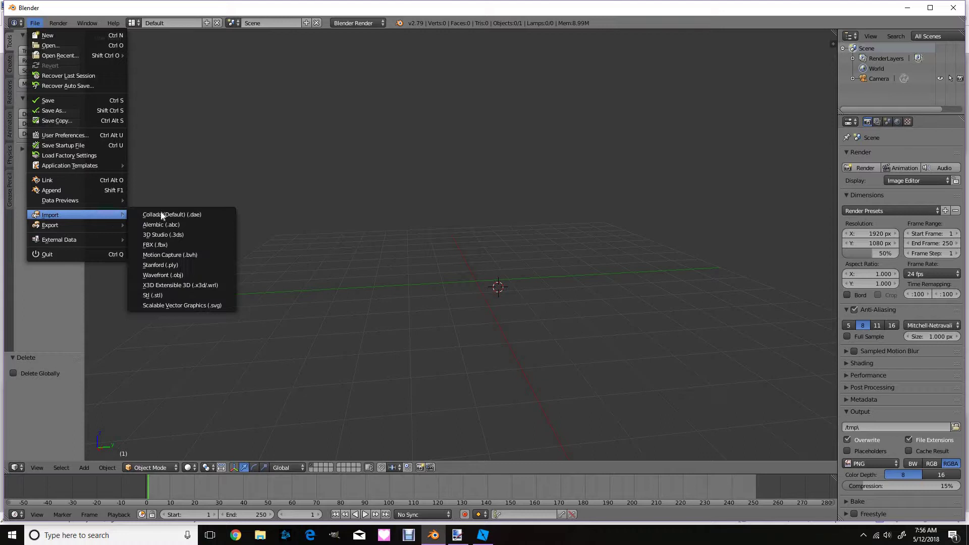
pyautogui.click(179, 273)
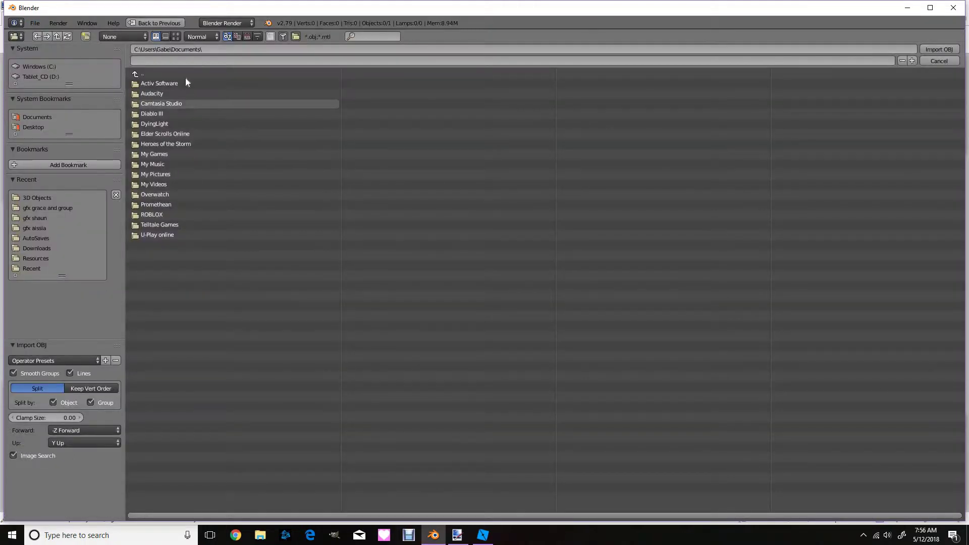
pyautogui.click(165, 73)
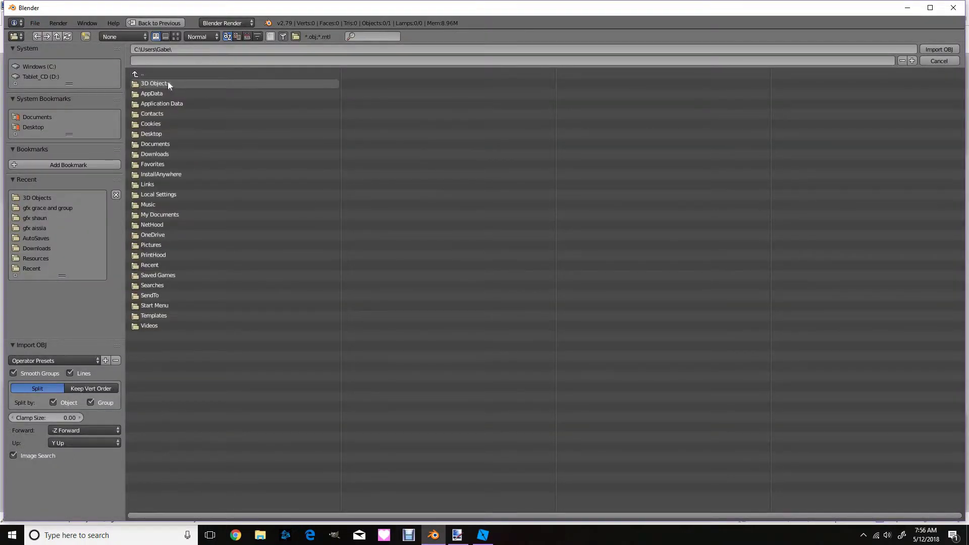
pyautogui.click(168, 83)
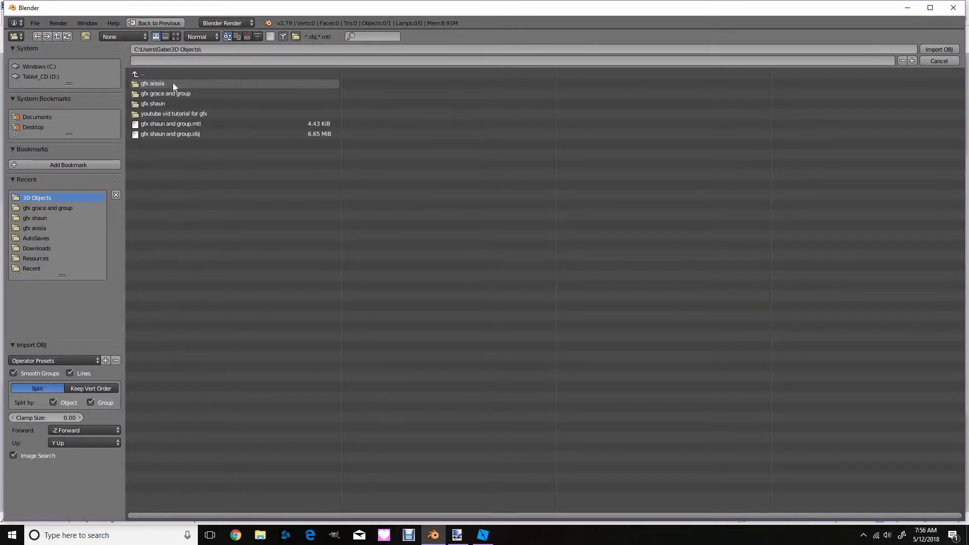
pyautogui.click(200, 114)
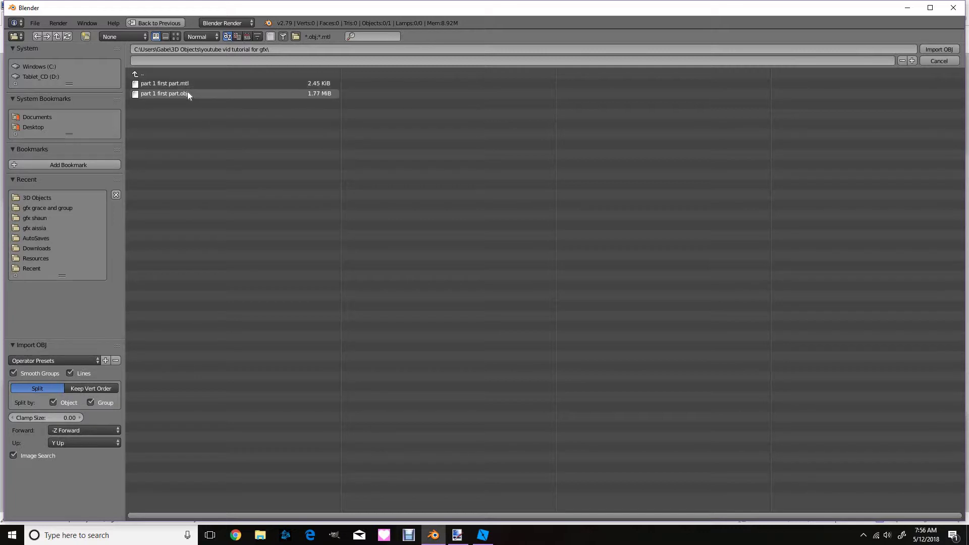
pyautogui.doubleClick(184, 94)
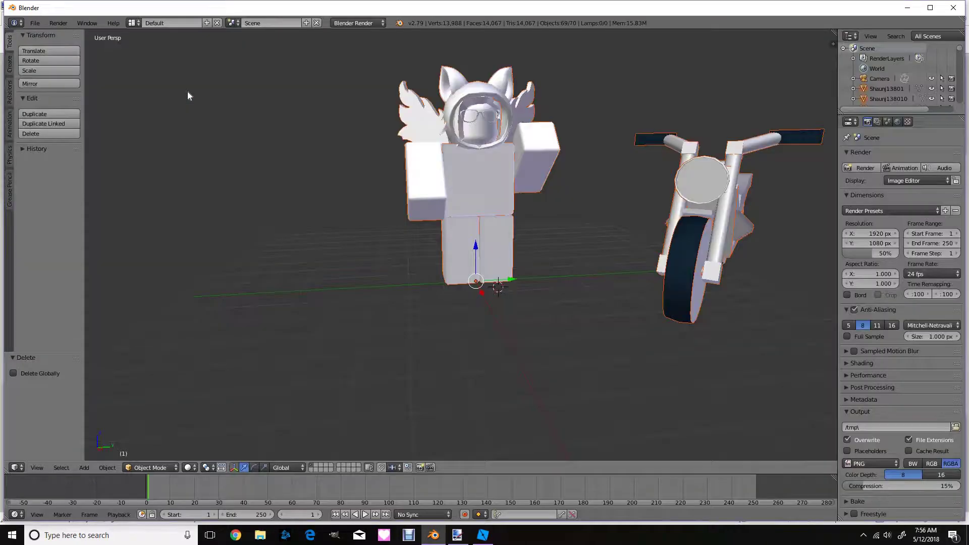
# - Set the viewport shading to Texture and examine the motorcycle's body and wheels up close from both sides
pyautogui.click(192, 468)
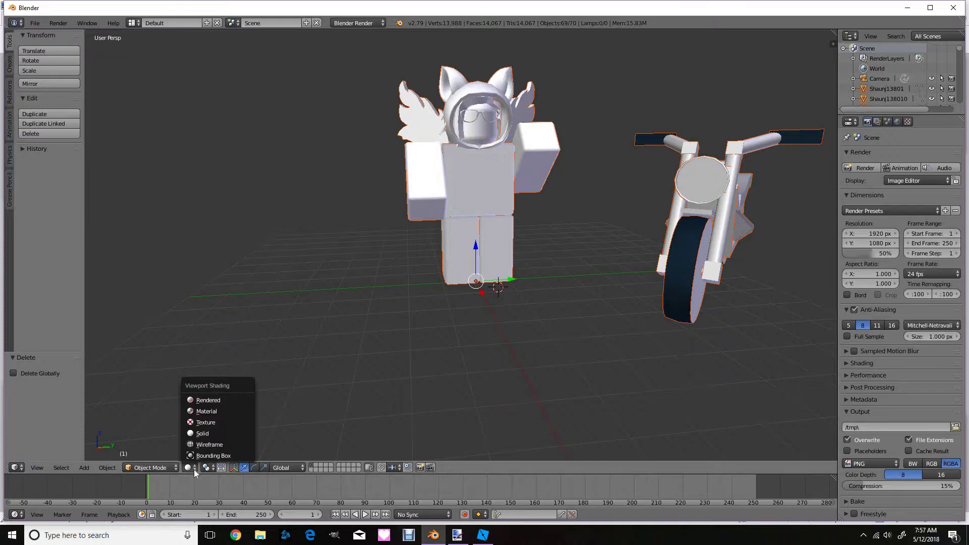
pyautogui.click(206, 423)
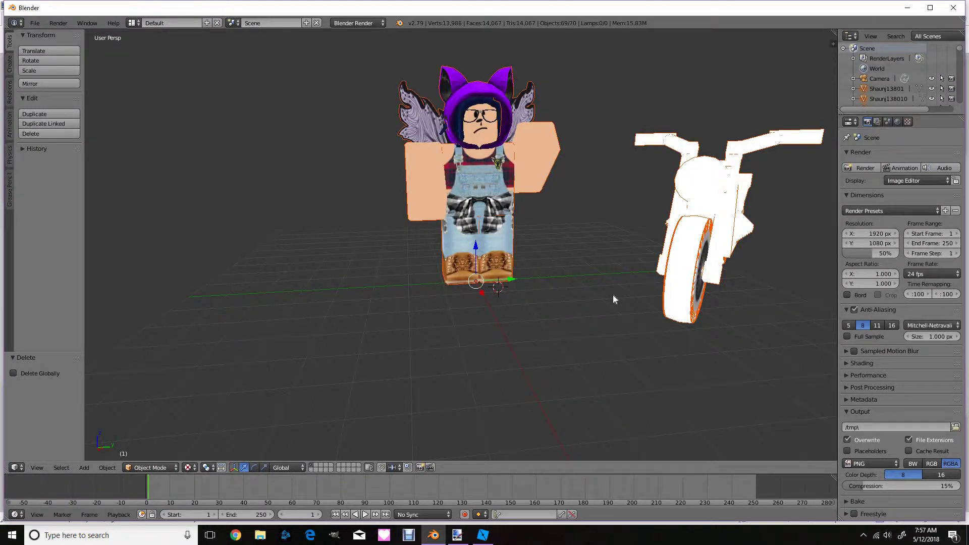
pyautogui.hotkey('shift', 'f')
pyautogui.press('w')
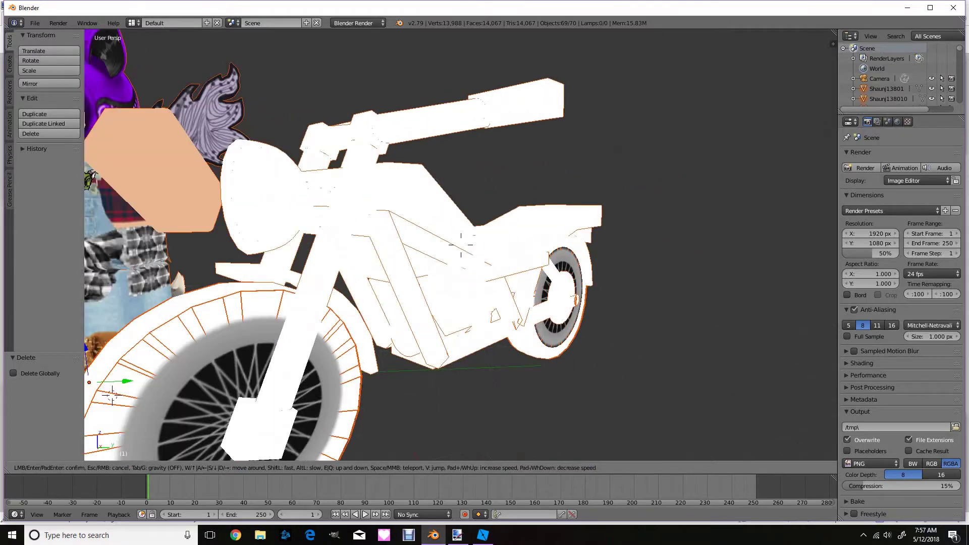
pyautogui.press('d')
pyautogui.press('w')
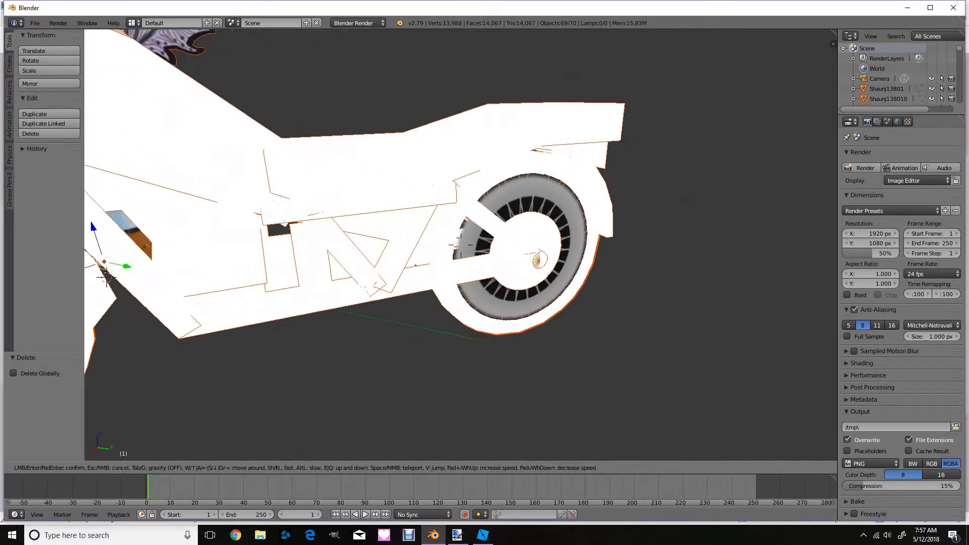
pyautogui.press('d')
pyautogui.press('w')
pyautogui.press('a')
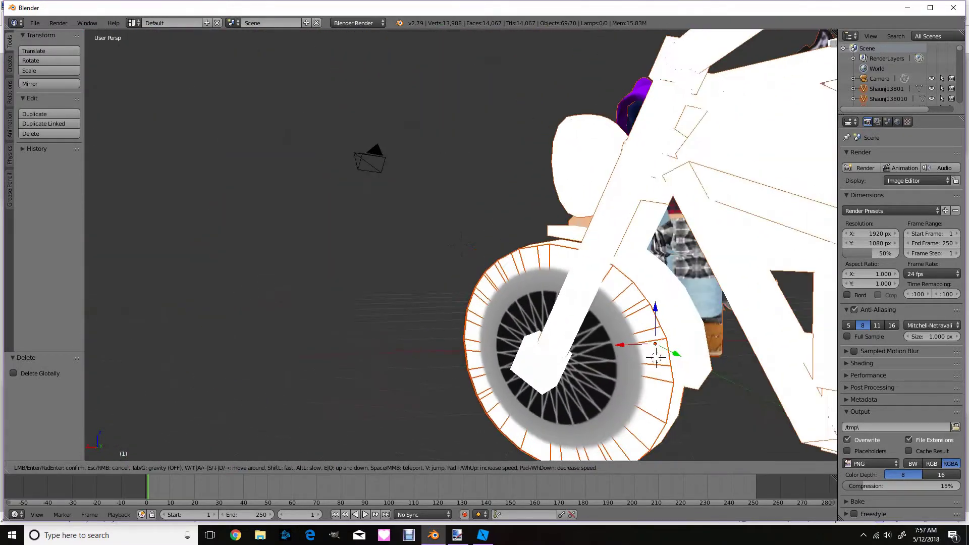
# - Examine the imported character and motorcycle from the front in the textured view, at varying distances
pyautogui.press('s')
pyautogui.press('w')
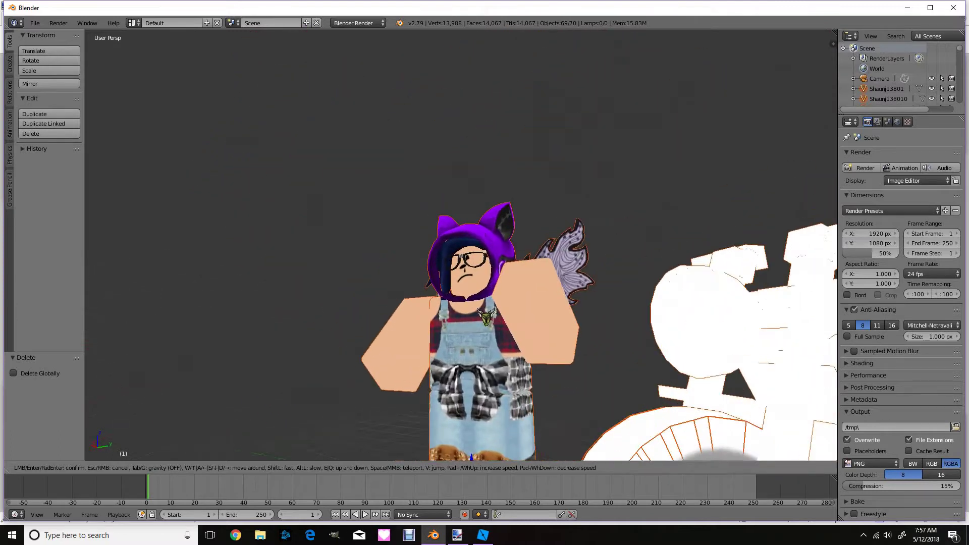
pyautogui.press('a')
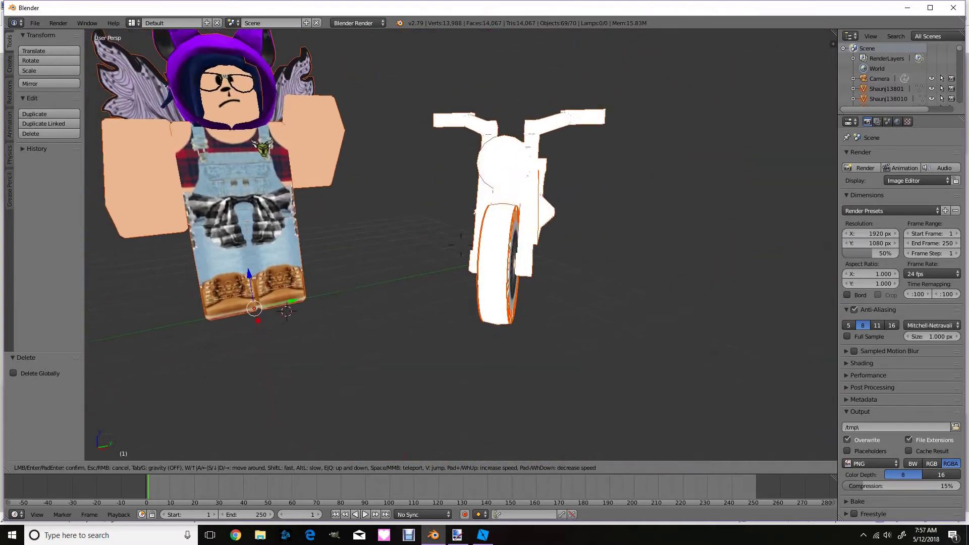
pyautogui.press('s')
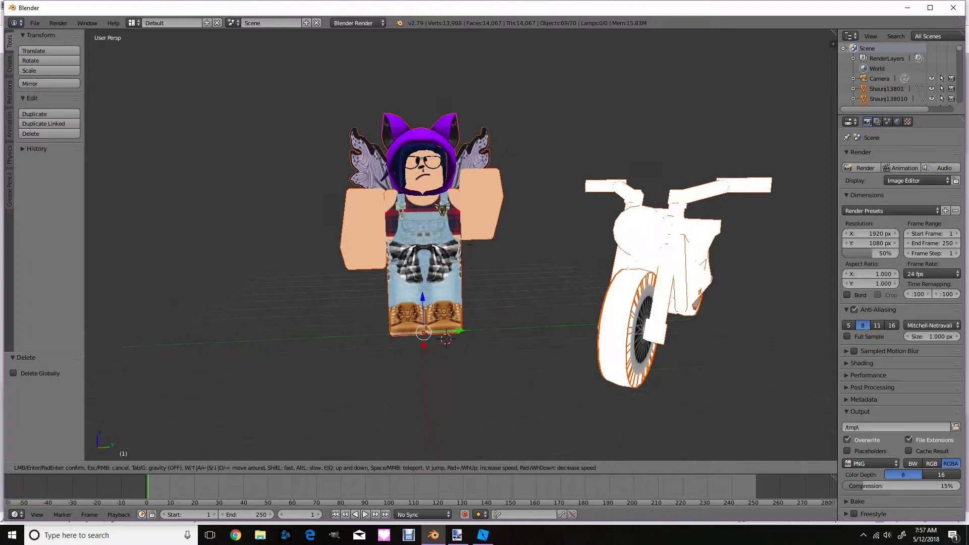
pyautogui.press('w')
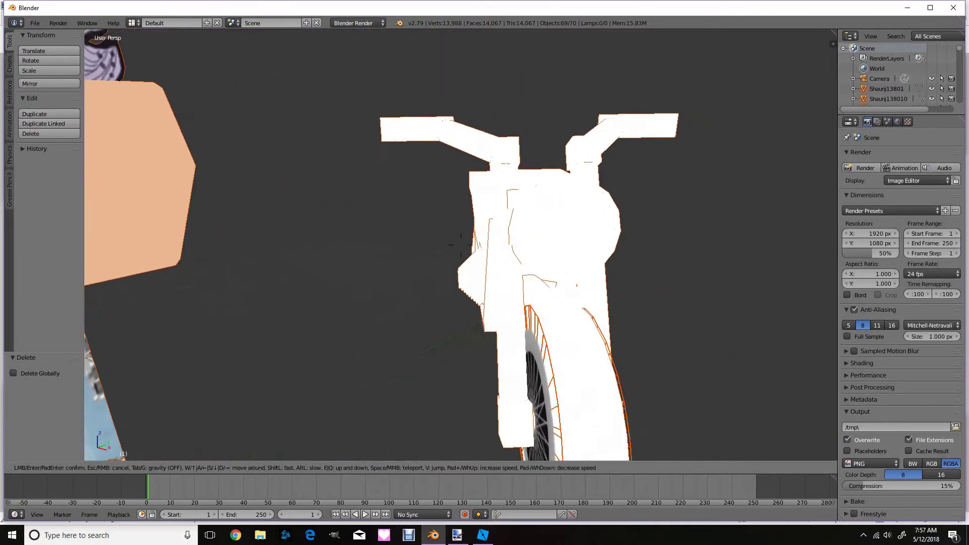
pyautogui.press('w')
pyautogui.press('s')
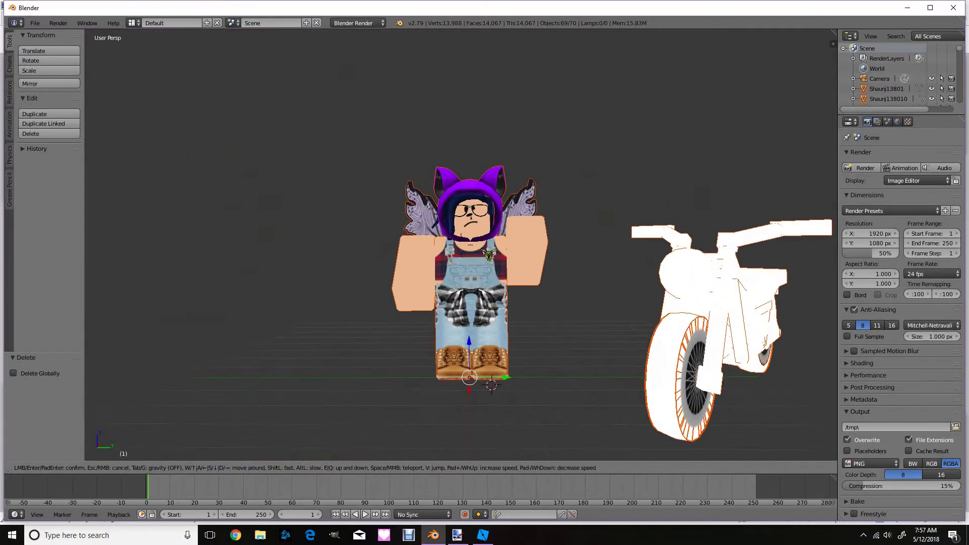
pyautogui.press('w')
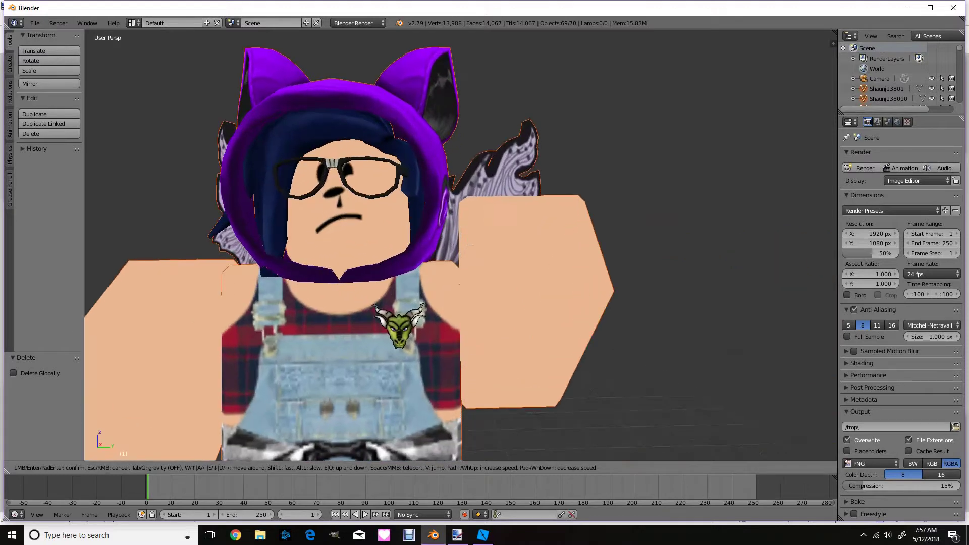
pyautogui.press('w')
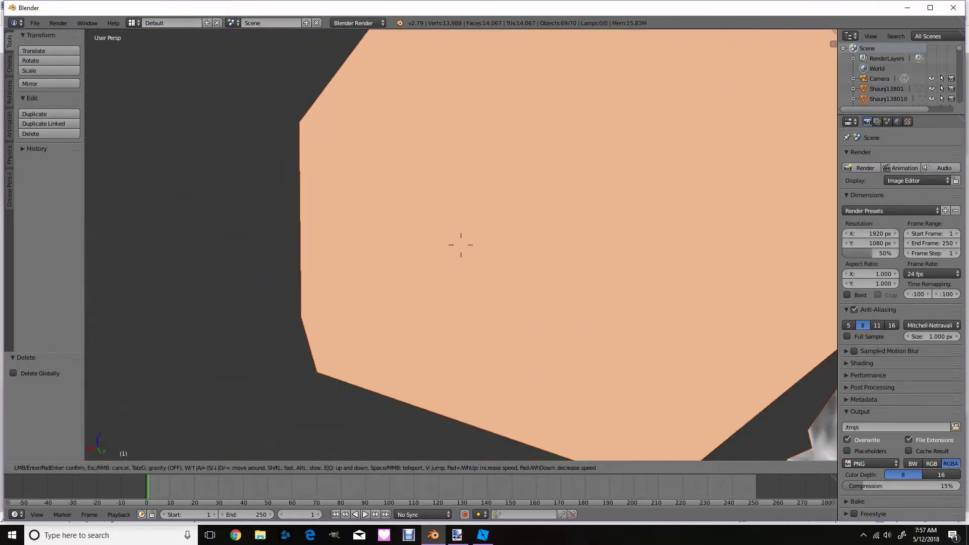
pyautogui.press('s')
pyautogui.press('w')
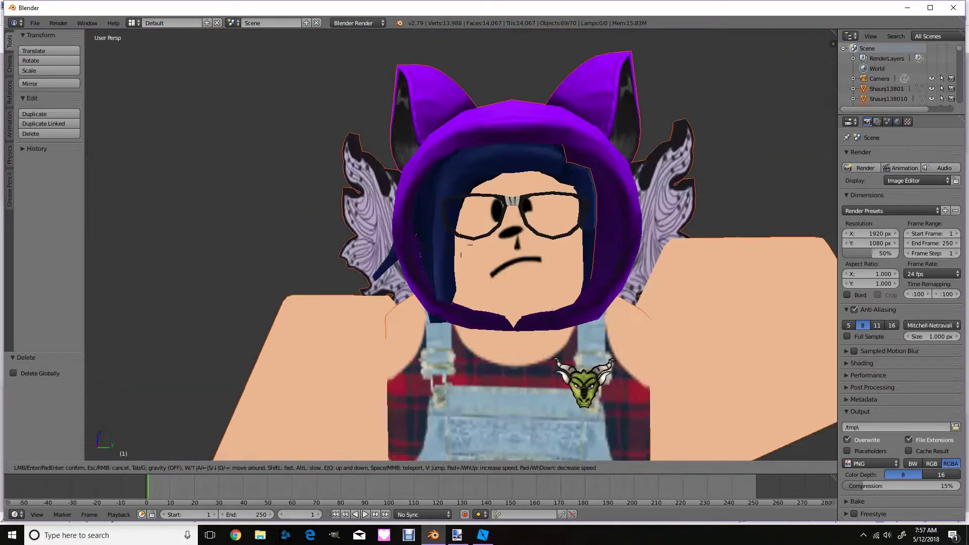
pyautogui.press('s')
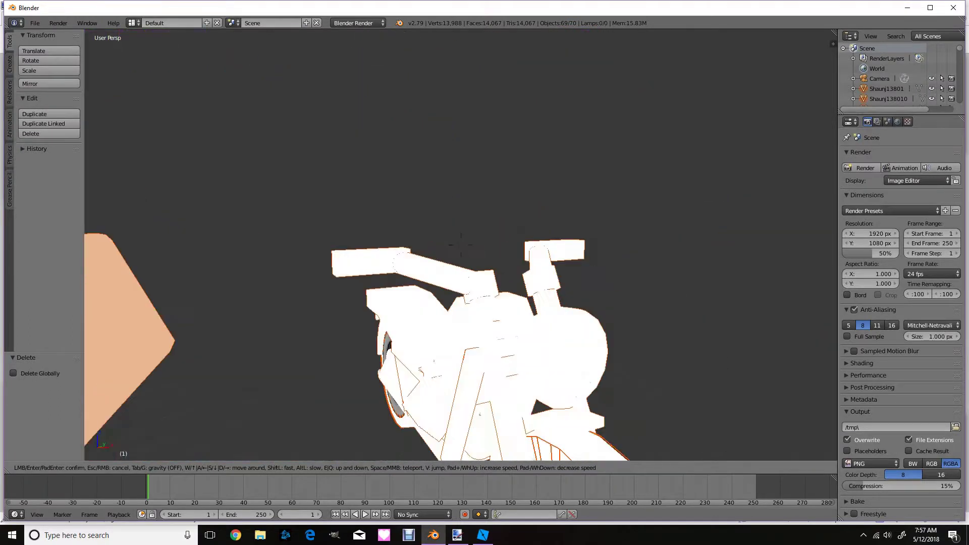
pyautogui.press('s')
pyautogui.press('s')
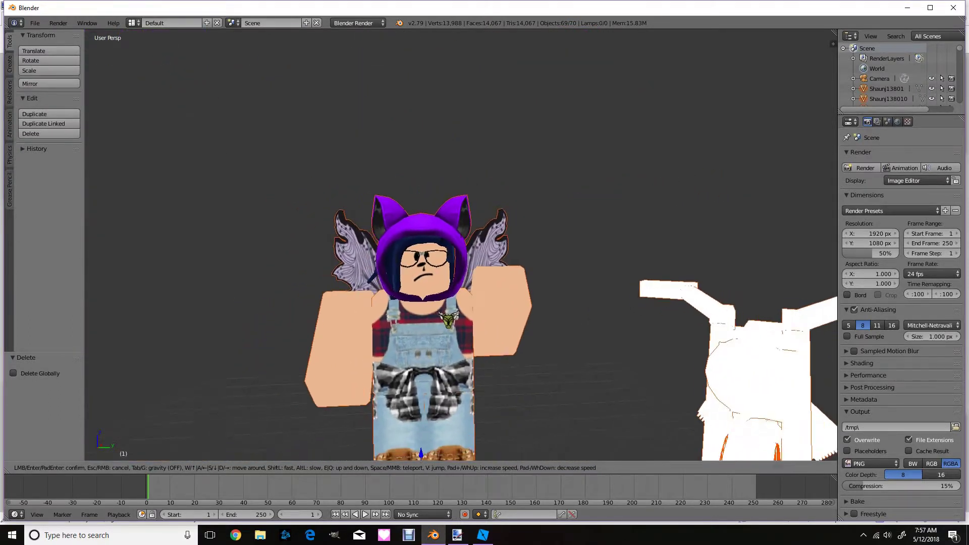
# - Examine the textures of the character's hood, face, wings and overalls from close up and from farther away
pyautogui.press('w')
pyautogui.press('w')
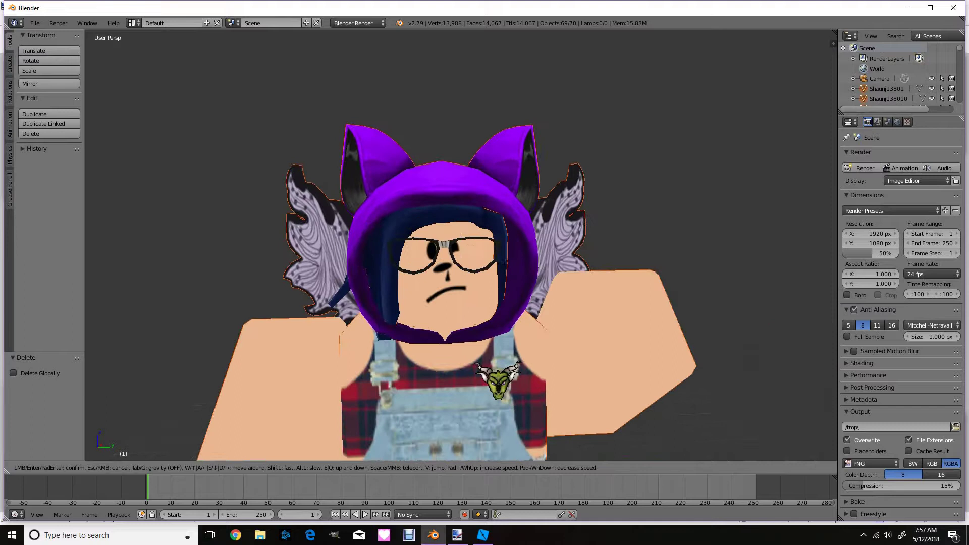
pyautogui.press('s')
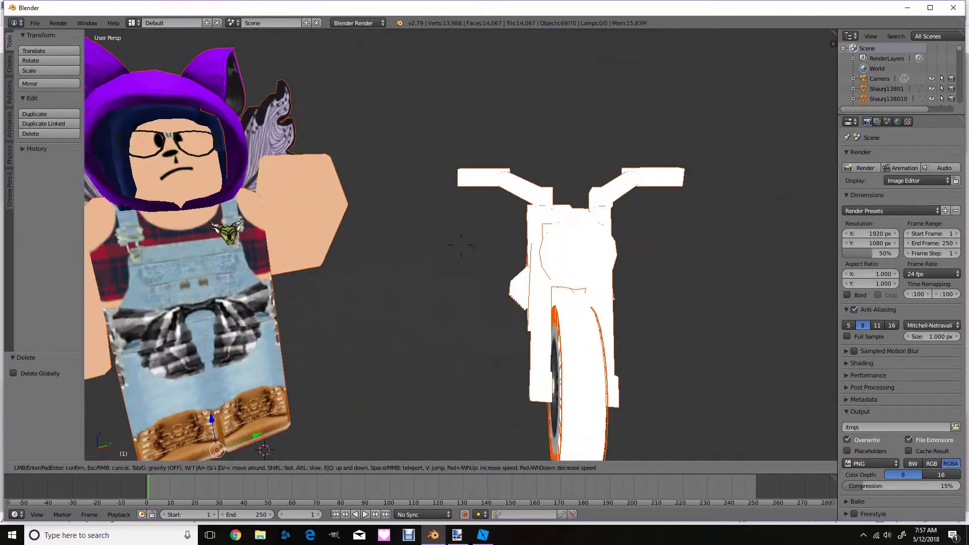
pyautogui.press('w')
pyautogui.press('w')
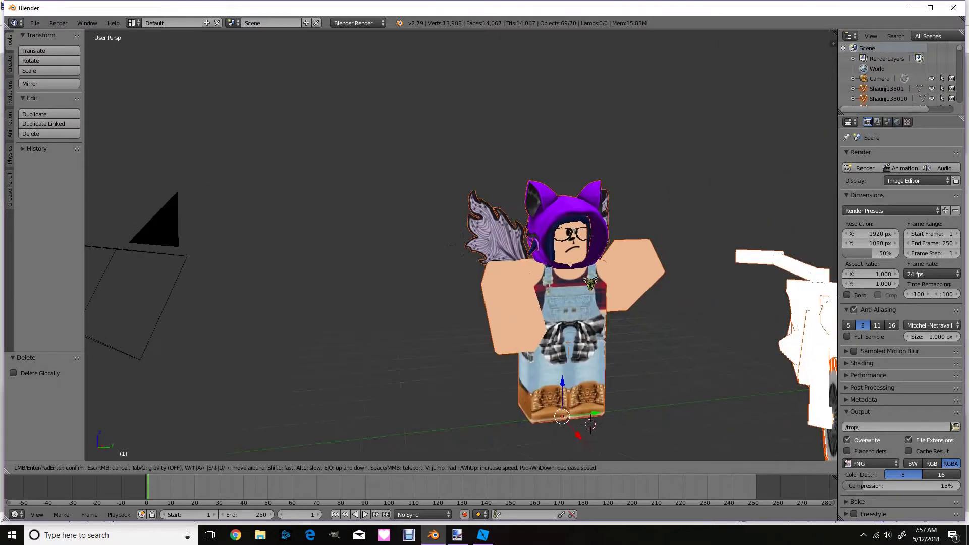
pyautogui.press('w')
pyautogui.press('s')
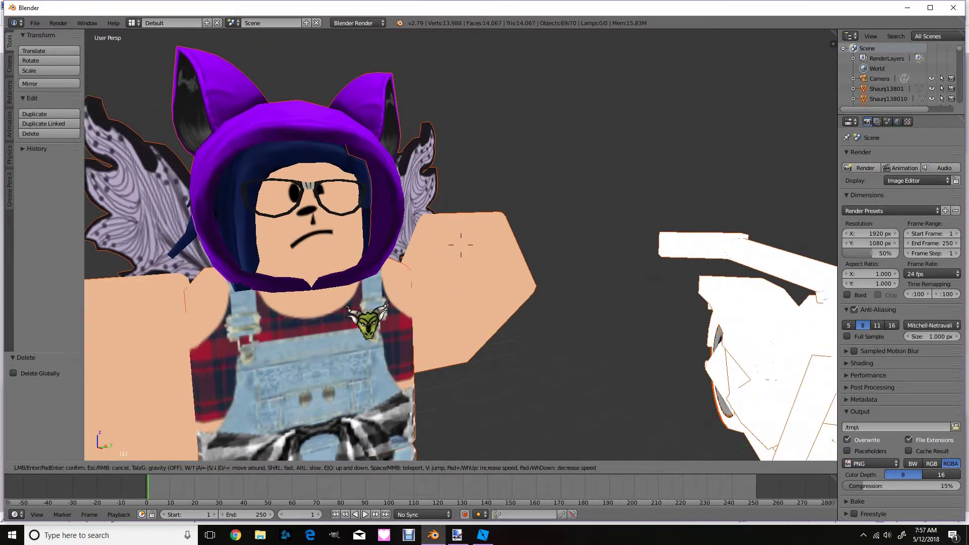
pyautogui.press('s')
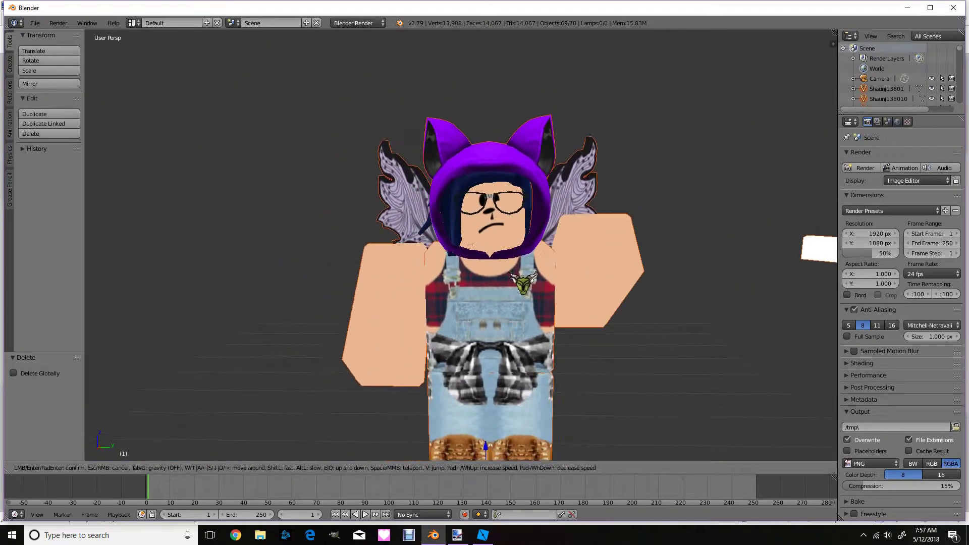
pyautogui.press('w')
pyautogui.press('s')
pyautogui.press('s')
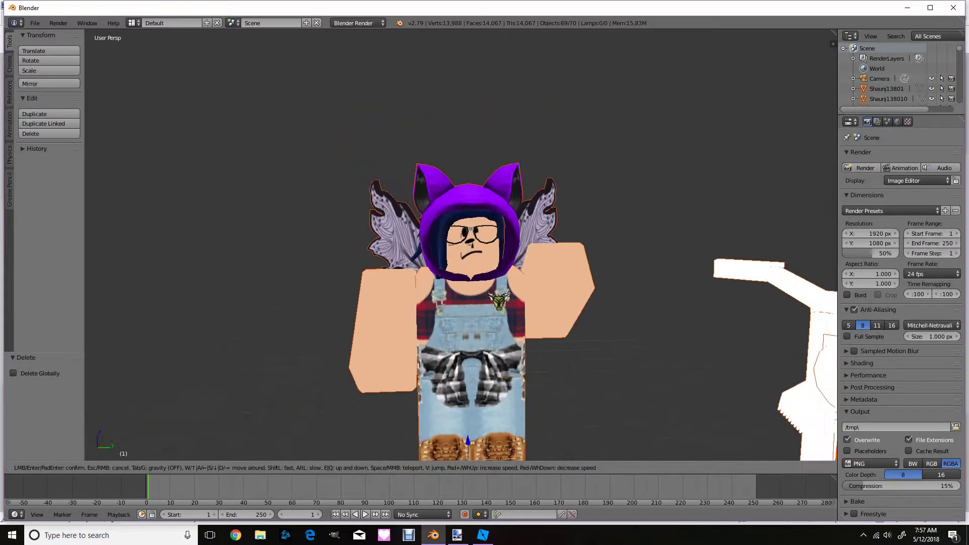
pyautogui.press('s')
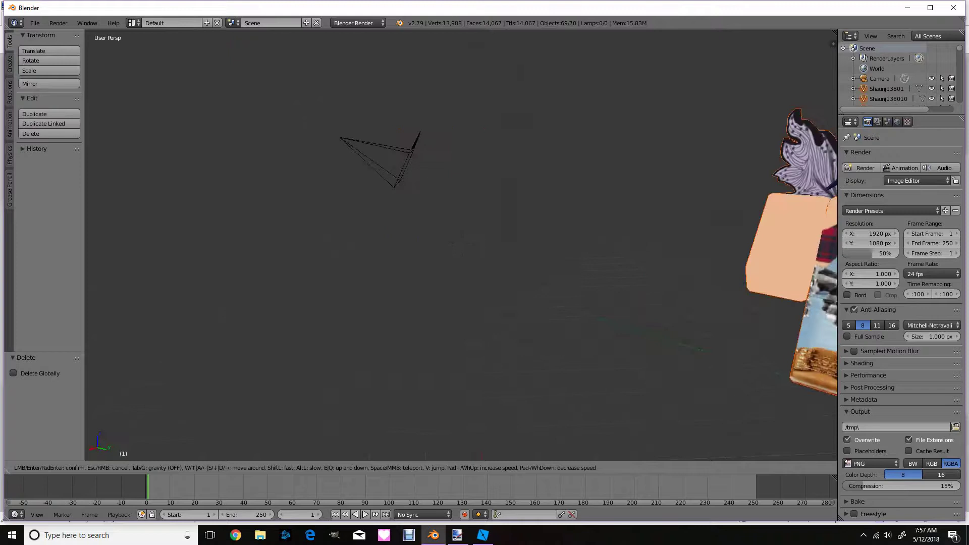
pyautogui.press('w')
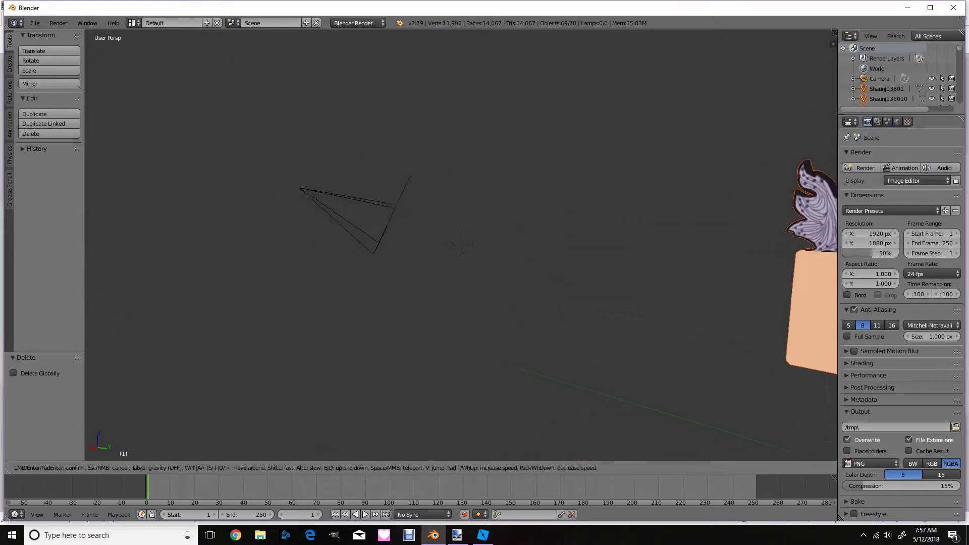
pyautogui.press('w')
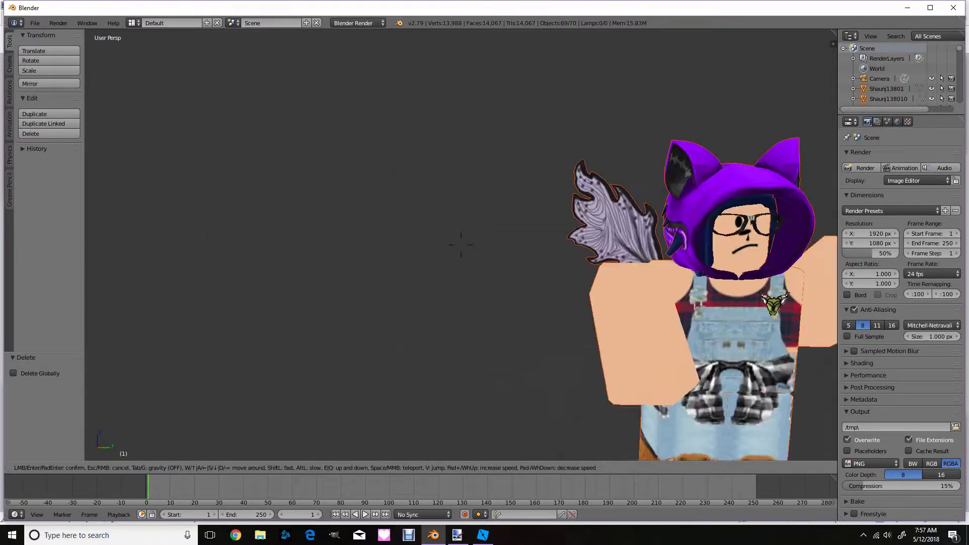
pyautogui.press('a')
pyautogui.press('d')
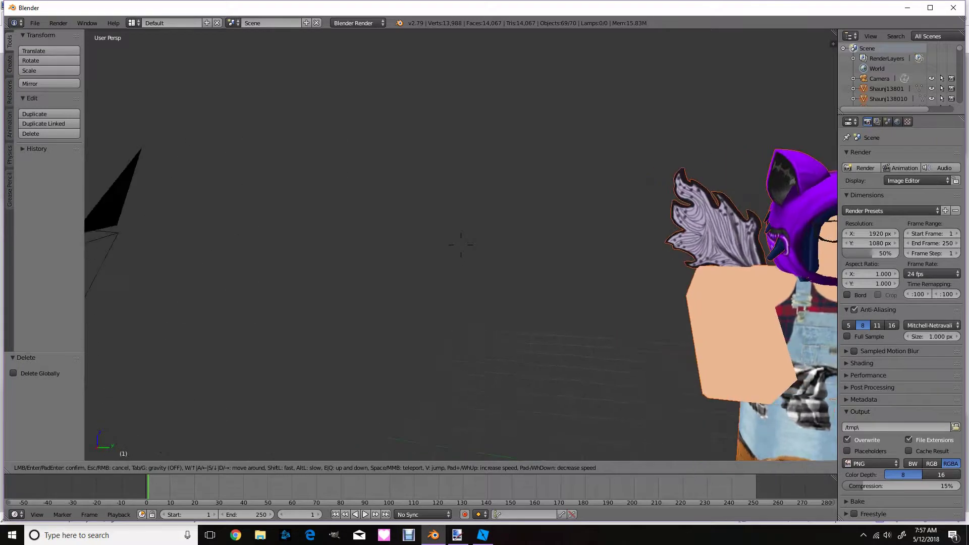
pyautogui.press('d')
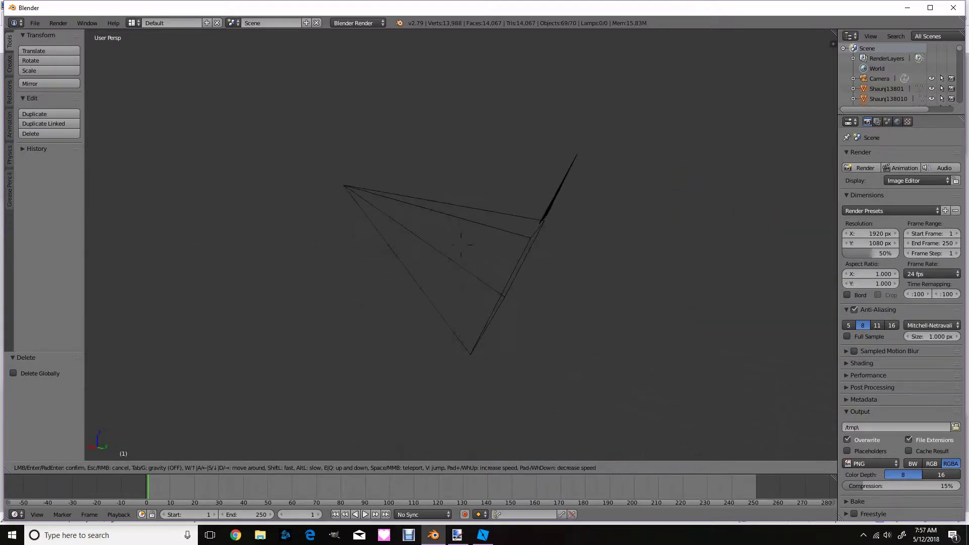
pyautogui.press('Escape')
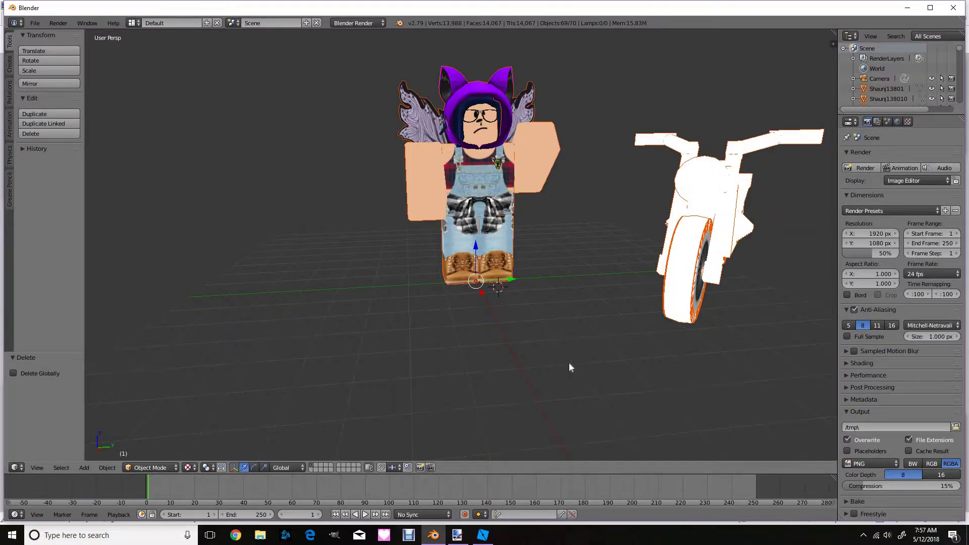
# - Select the scene's camera and bring it into close view from its front side
pyautogui.hotkey('shift', 'f')
pyautogui.press('w')
pyautogui.click(459, 259)
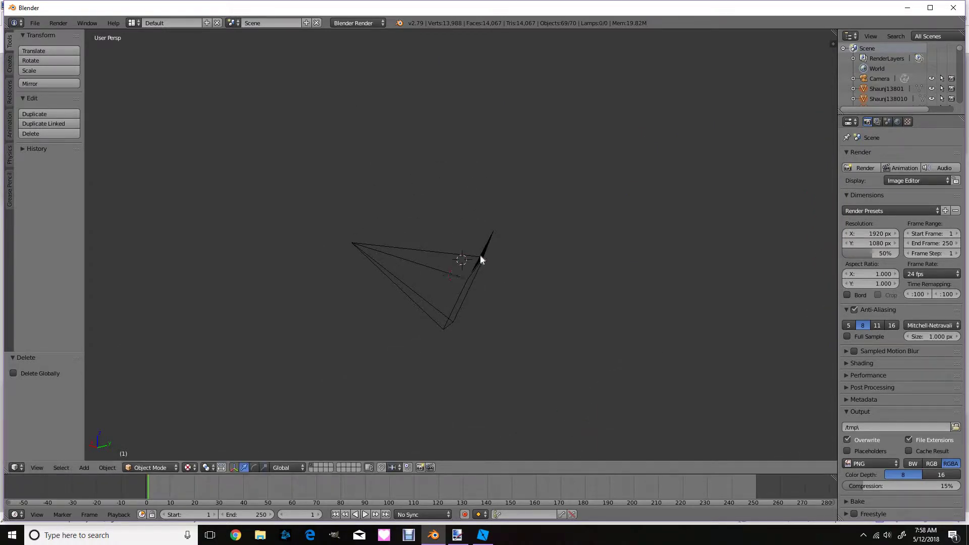
pyautogui.rightClick(480, 256)
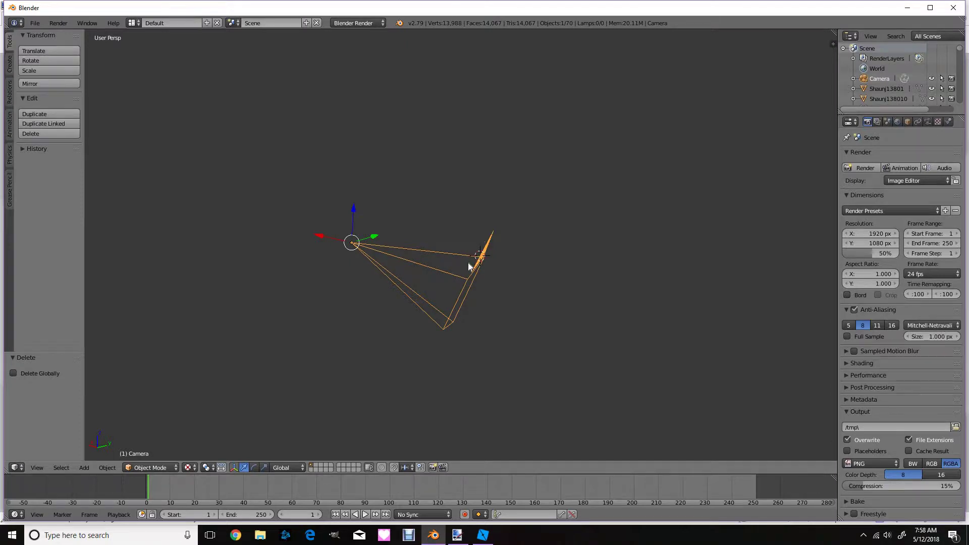
pyautogui.hotkey('shift', 'f')
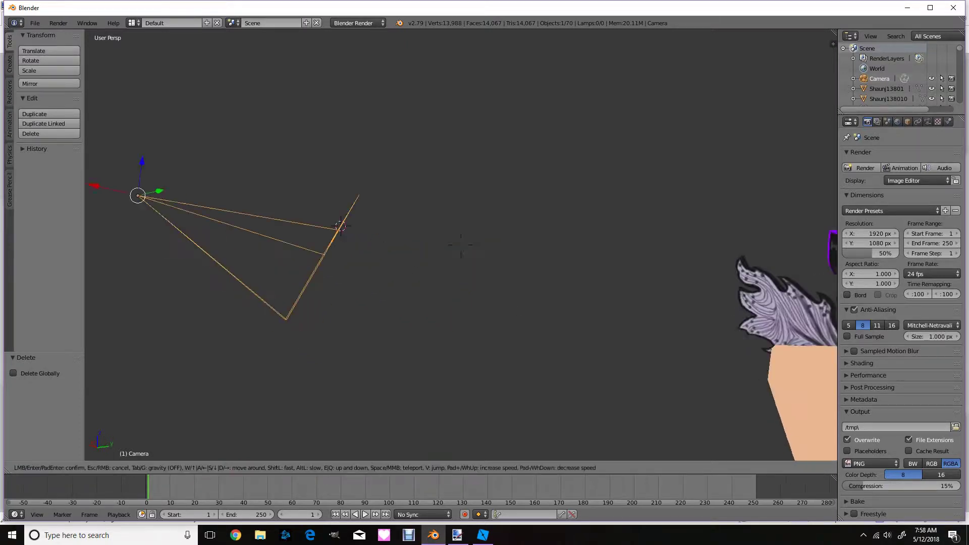
pyautogui.press('d')
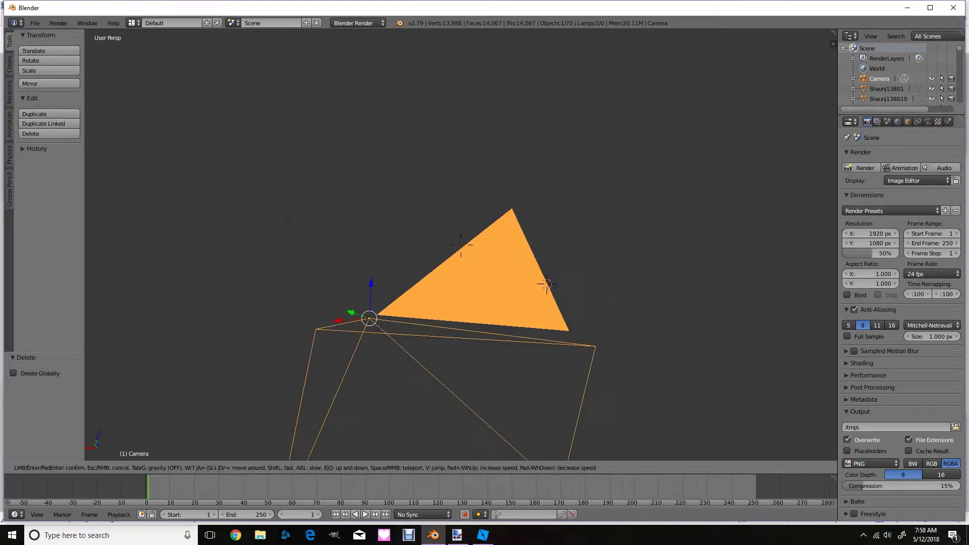
pyautogui.click(461, 245)
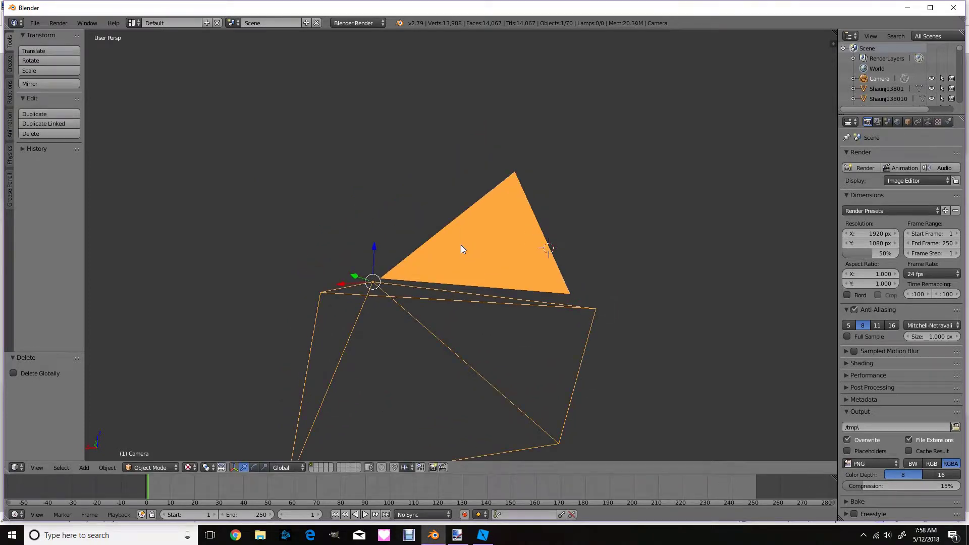
# - Look through the camera and fly it sideways and back until the character and motorcycle both fit in its frame
pyautogui.press('KP_0')
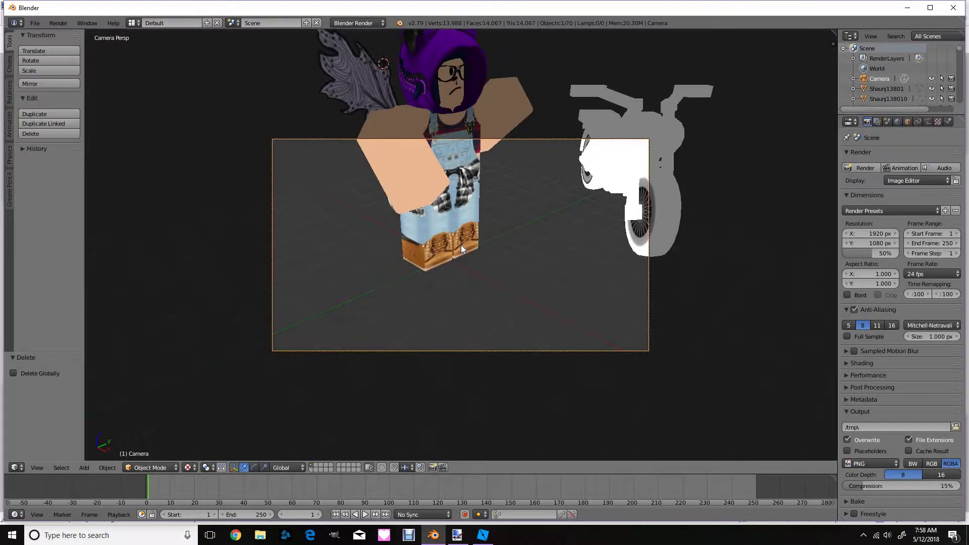
pyautogui.hotkey('shift', 'f')
pyautogui.press('d')
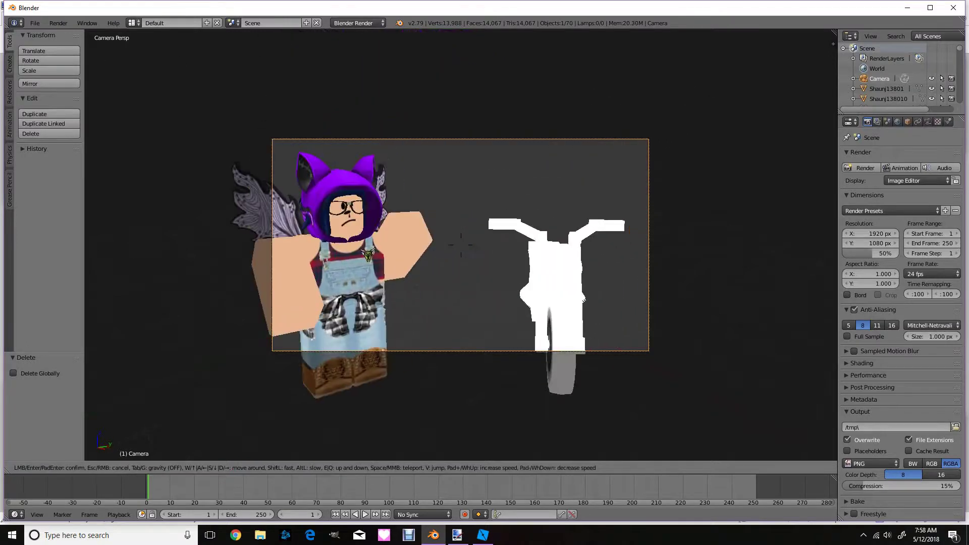
pyautogui.press('s')
pyautogui.press('d')
pyautogui.press('s')
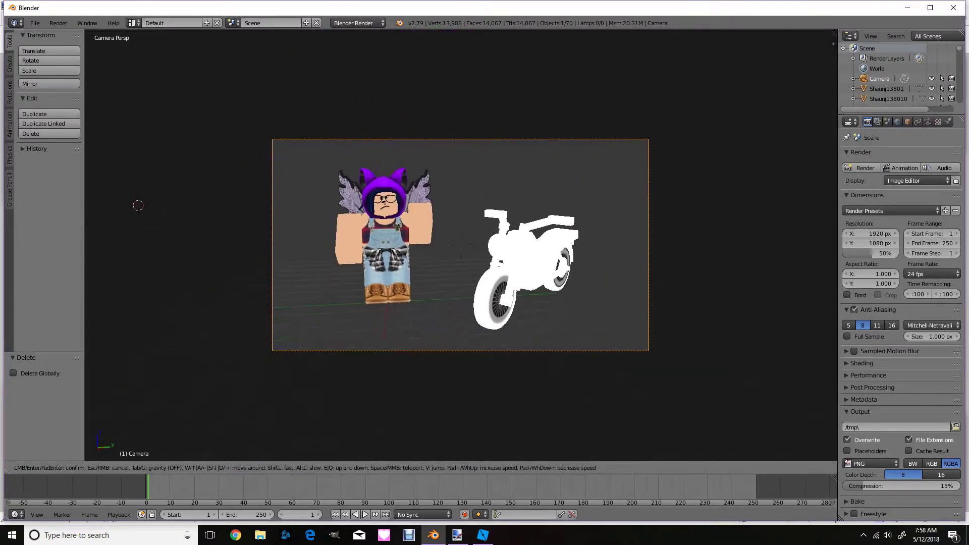
pyautogui.press('w')
pyautogui.press('w')
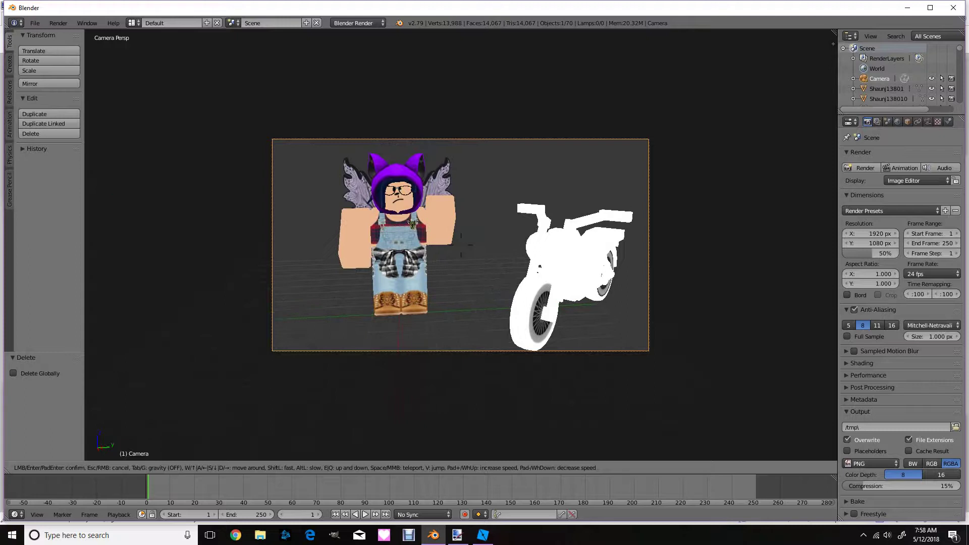
# - Fine-tune the camera's flight position so the character stands near the frame's centre with the motorcycle beside it, and keep that framing
pyautogui.press('a')
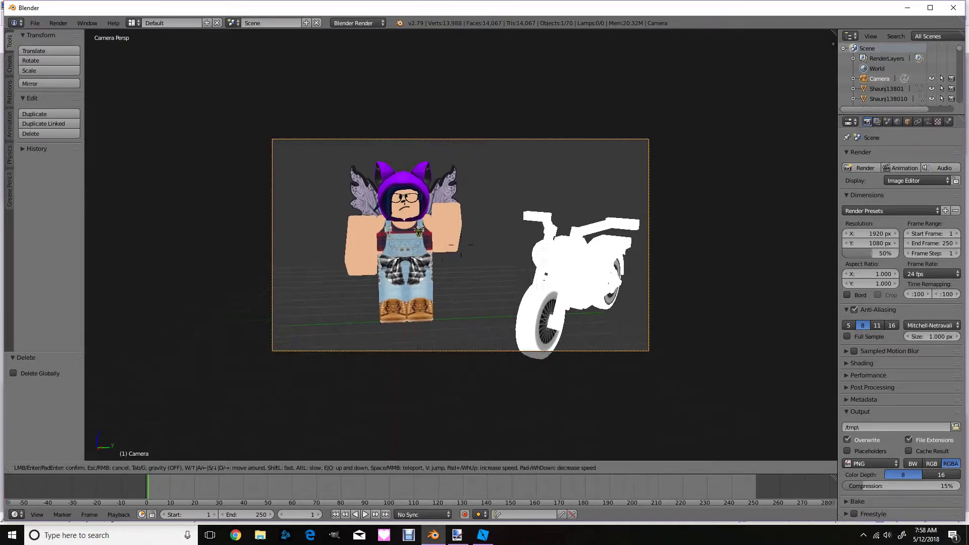
pyautogui.press('s')
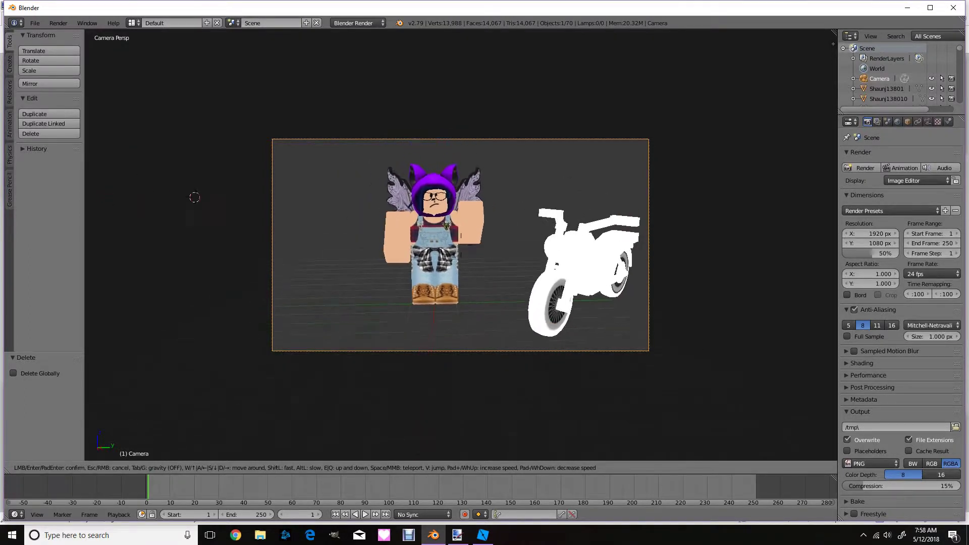
pyautogui.press('w')
pyautogui.press('w')
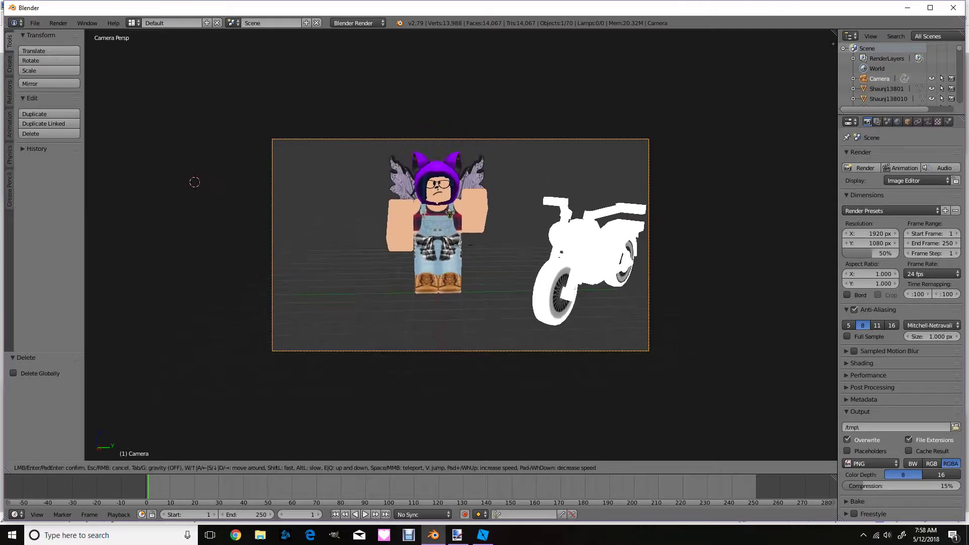
pyautogui.press('q')
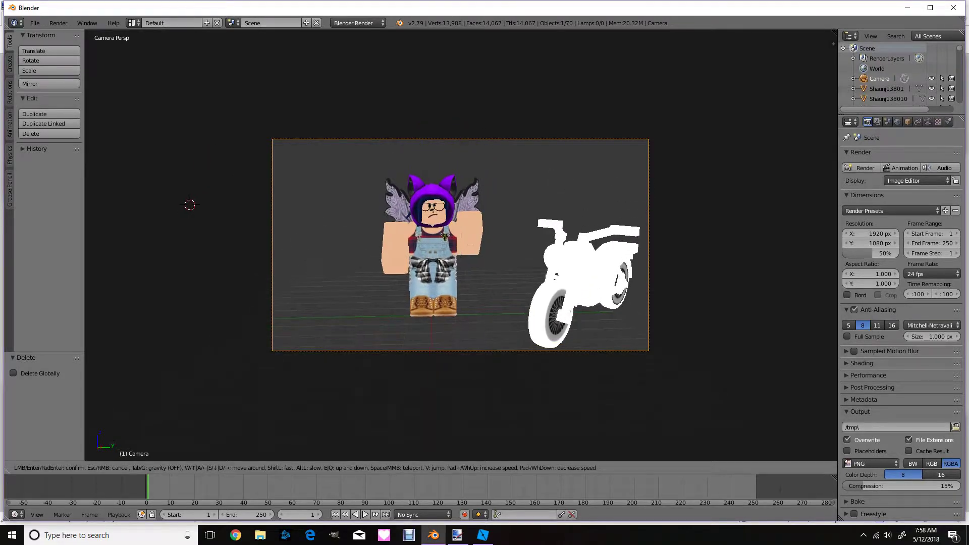
pyautogui.click(462, 244)
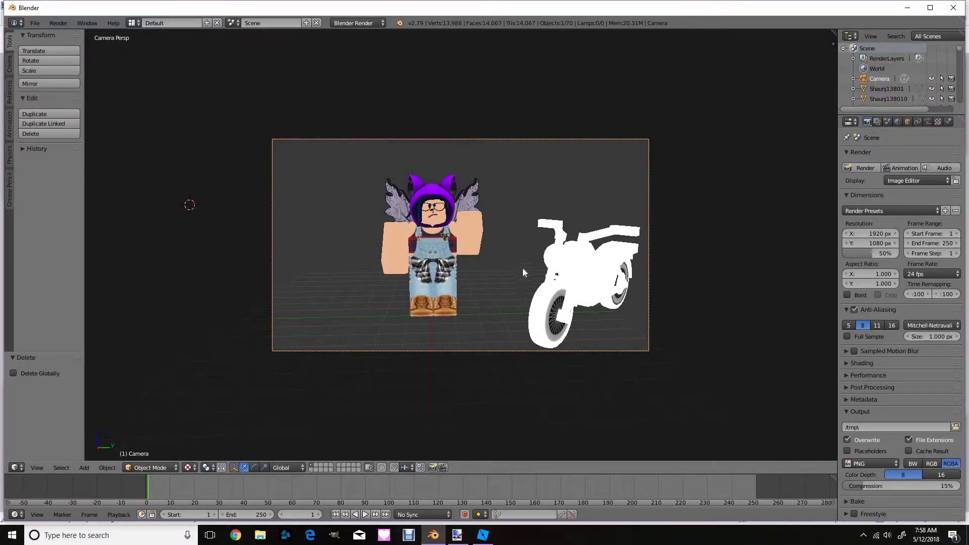
# - Leave the camera view and fly the viewport around to face the character and motorcycle from the front
pyautogui.press('KP_0')
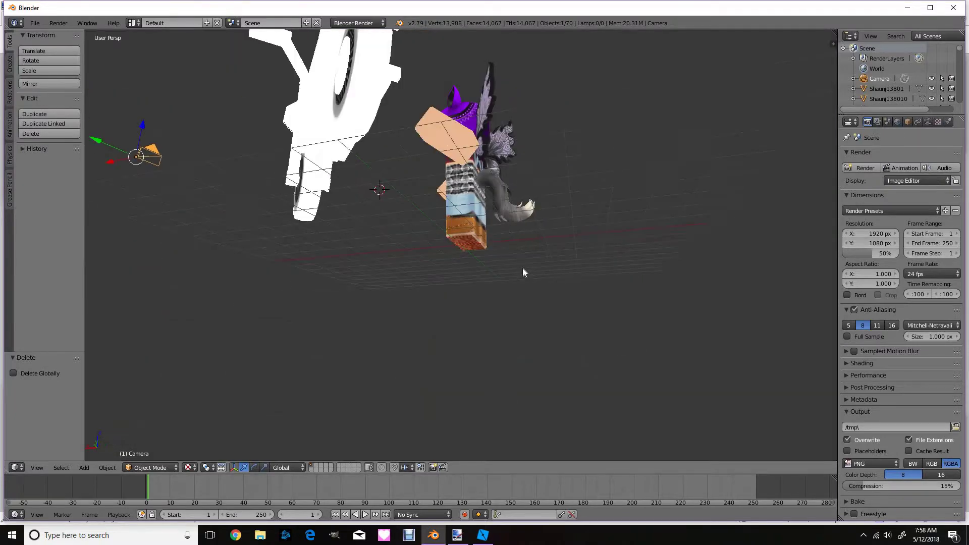
pyautogui.hotkey('shift', 'f')
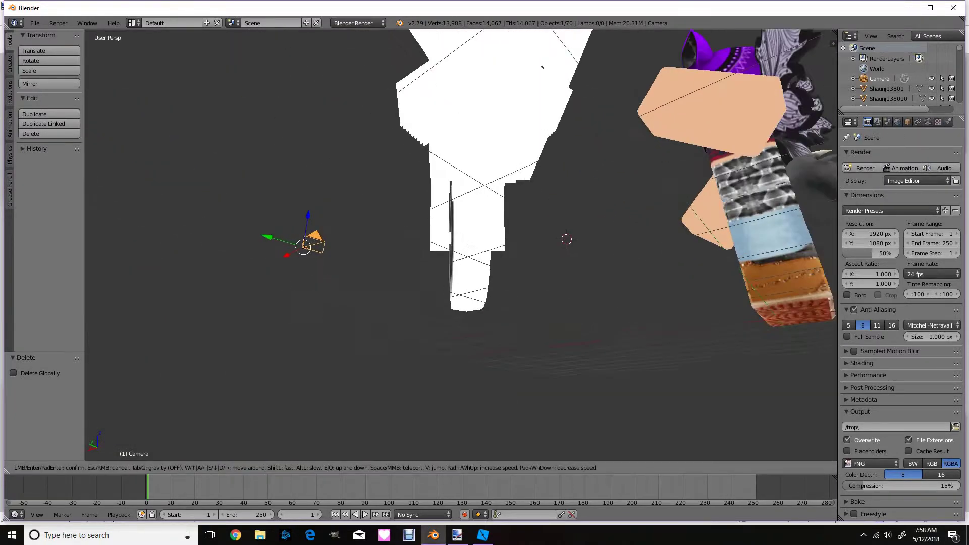
pyautogui.press('w')
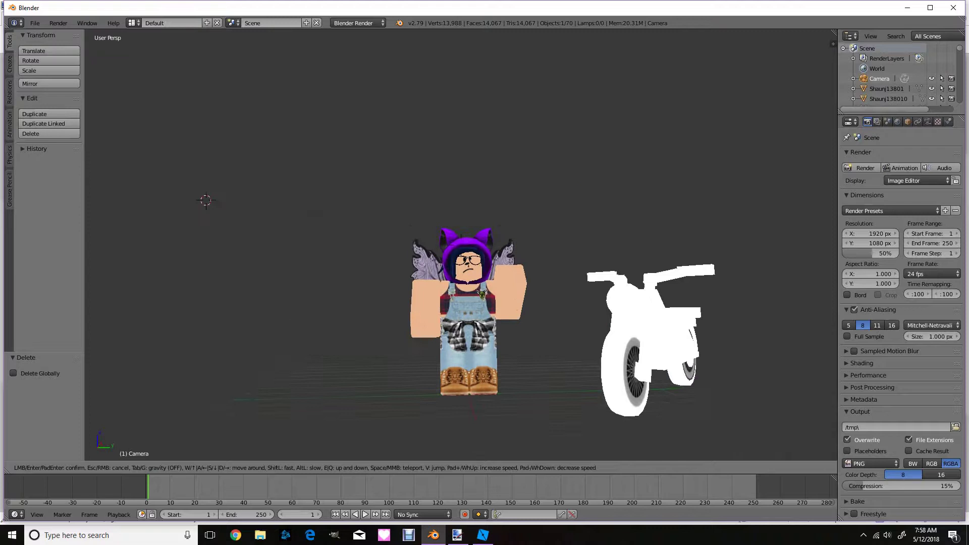
pyautogui.press('s')
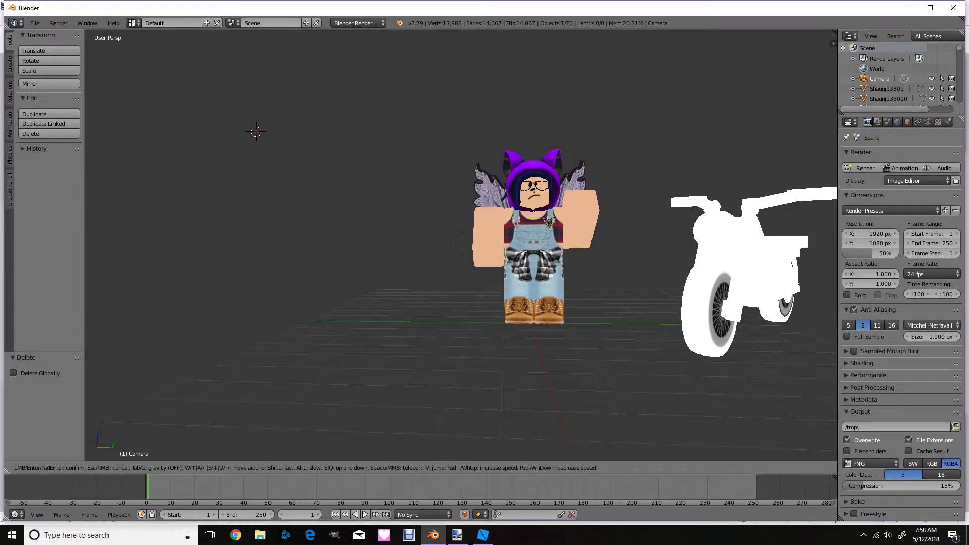
pyautogui.press('Return')
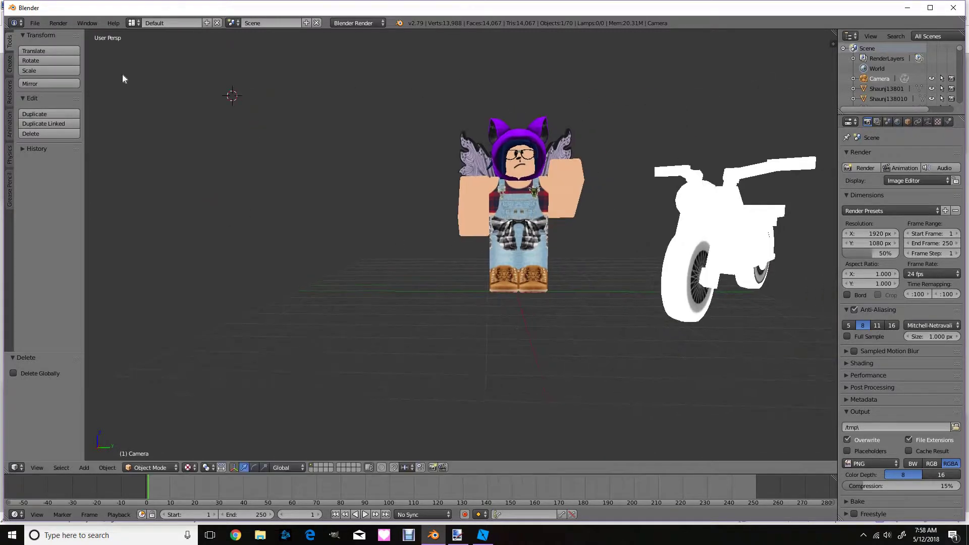
# - Render a test image of the scene and return to the 3D View
pyautogui.click(58, 24)
pyautogui.click(60, 25)
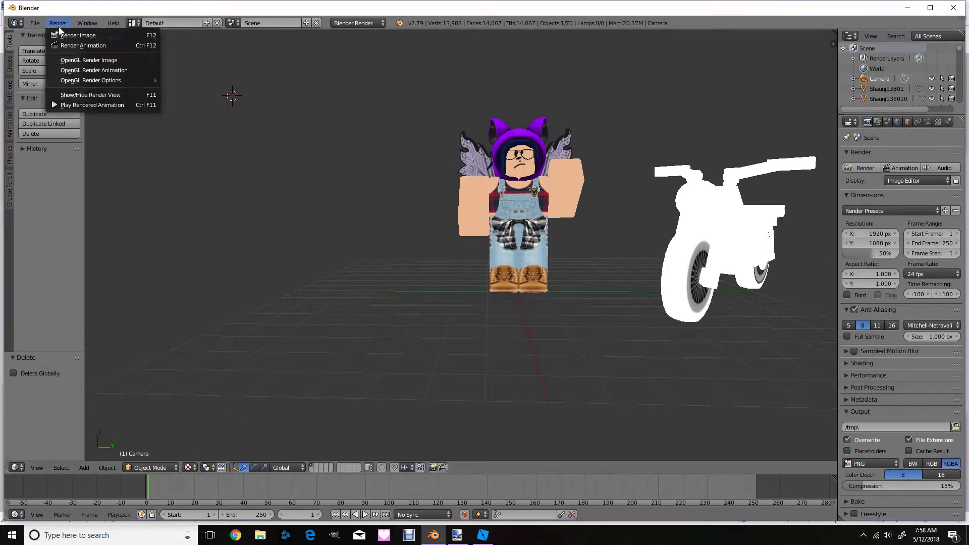
pyautogui.click(76, 36)
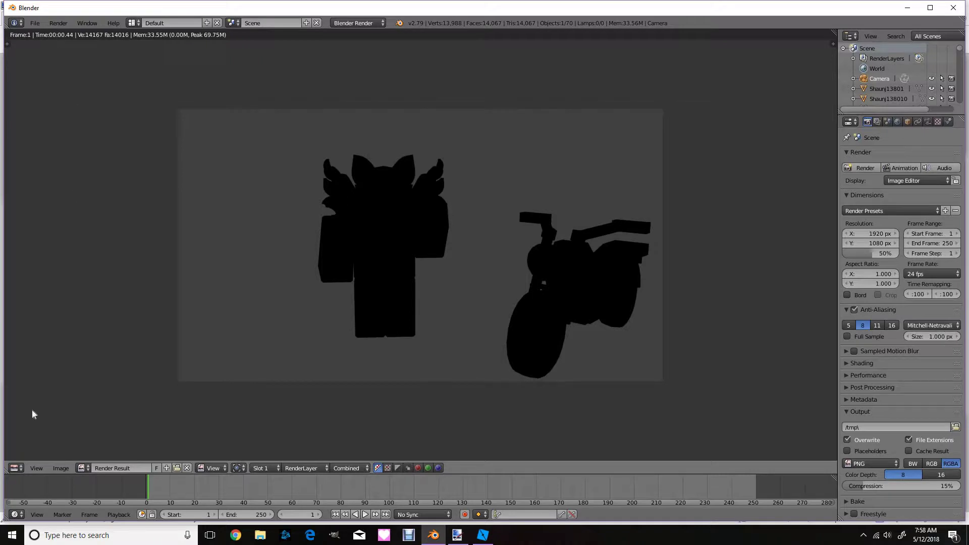
pyautogui.click(22, 468)
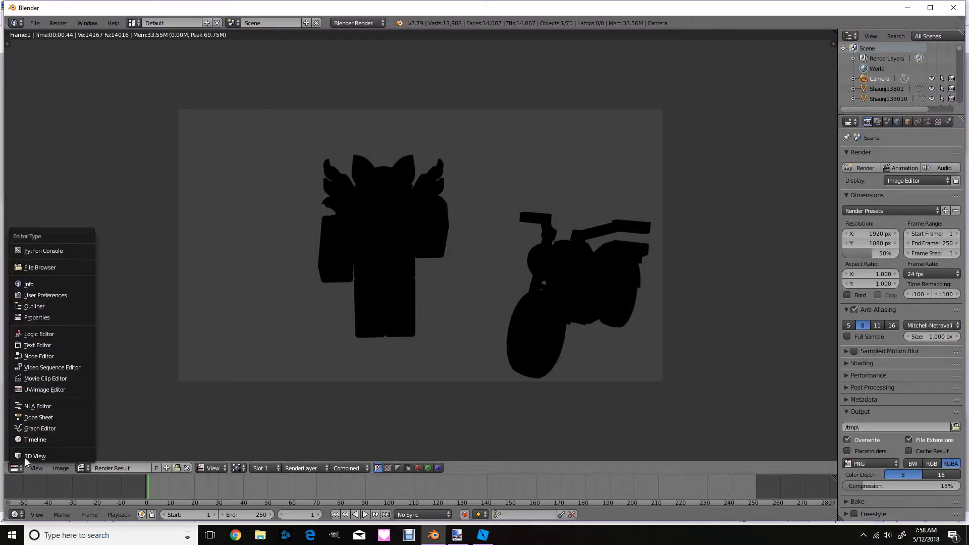
pyautogui.click(29, 457)
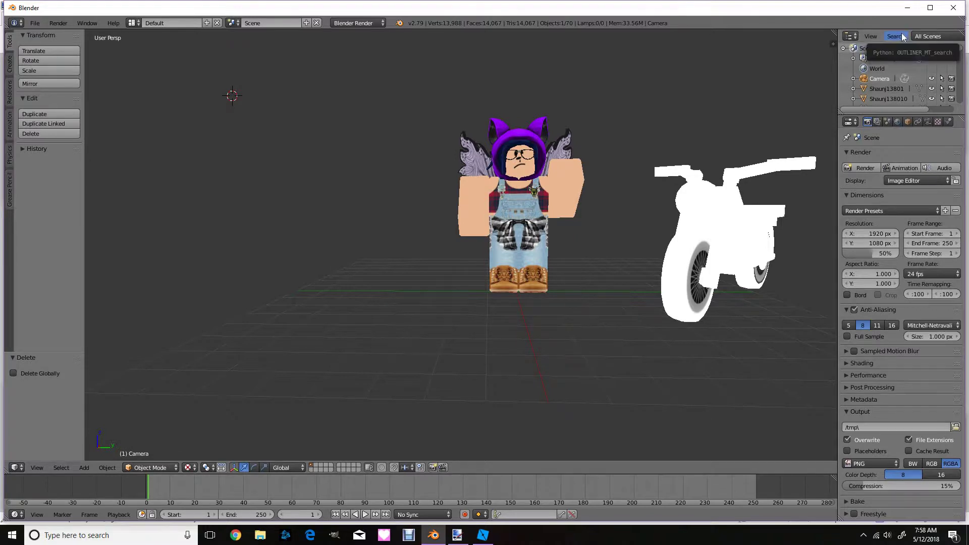
# - Set the render shading's alpha mode to Transparent
pyautogui.click(848, 366)
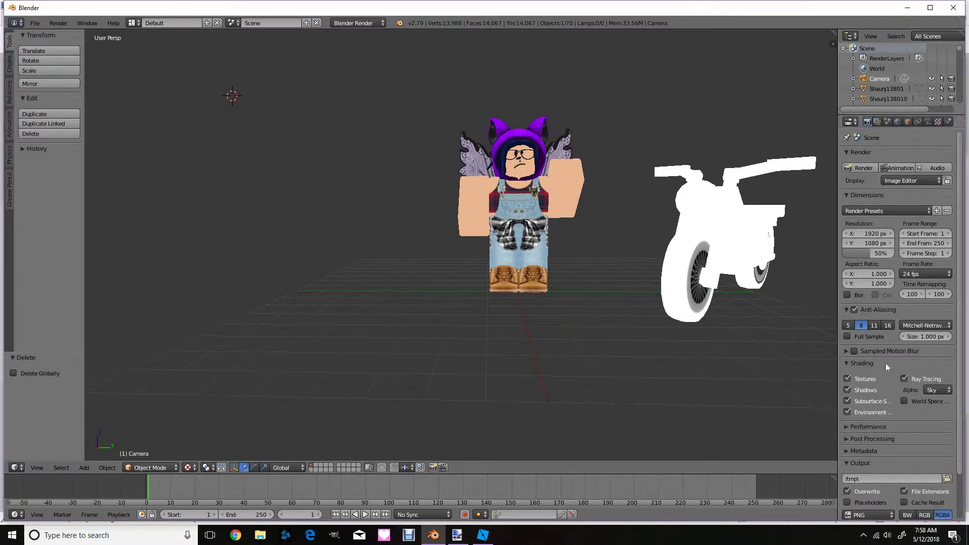
pyautogui.click(936, 391)
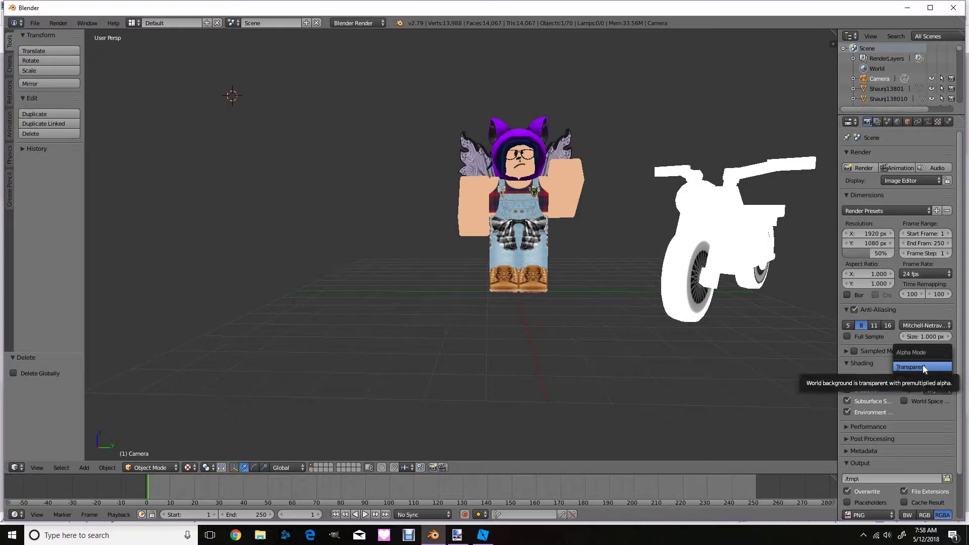
pyautogui.click(924, 368)
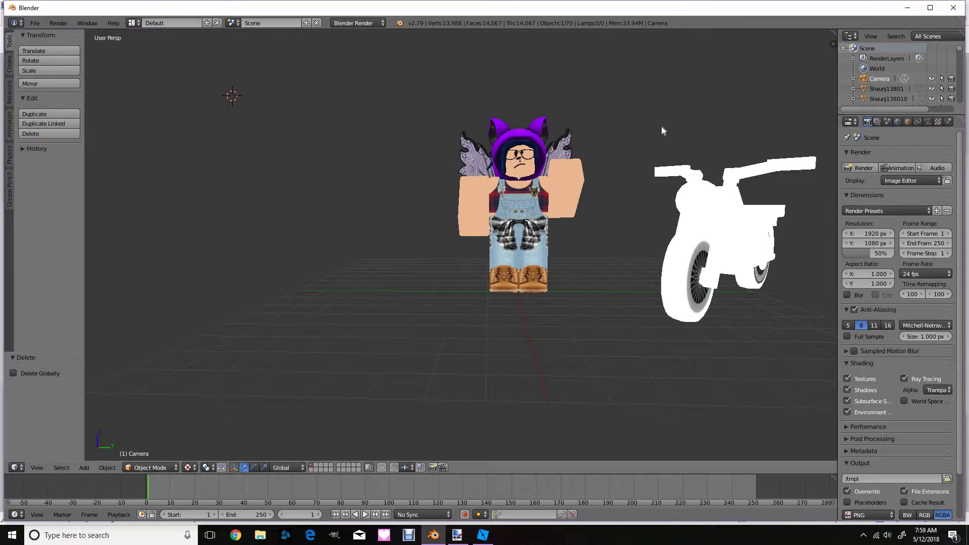
# - Enable Ambient Occlusion, Environment Lighting and Indirect Lighting for the world
pyautogui.click(898, 122)
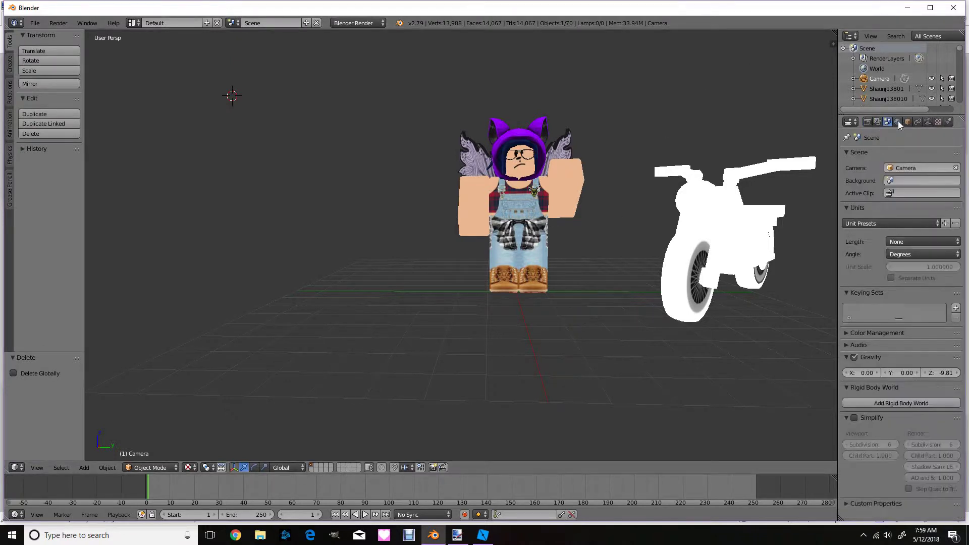
pyautogui.click(855, 317)
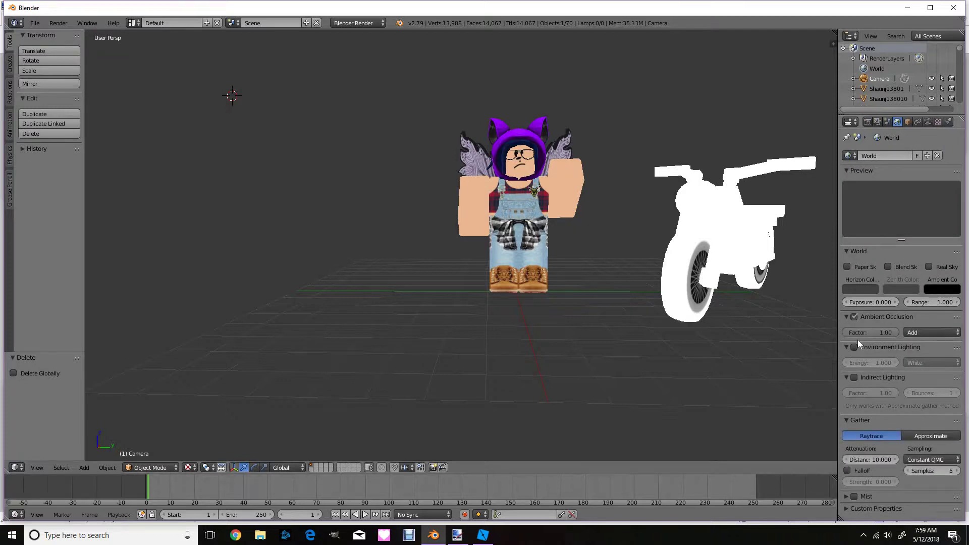
pyautogui.click(854, 347)
pyautogui.click(855, 377)
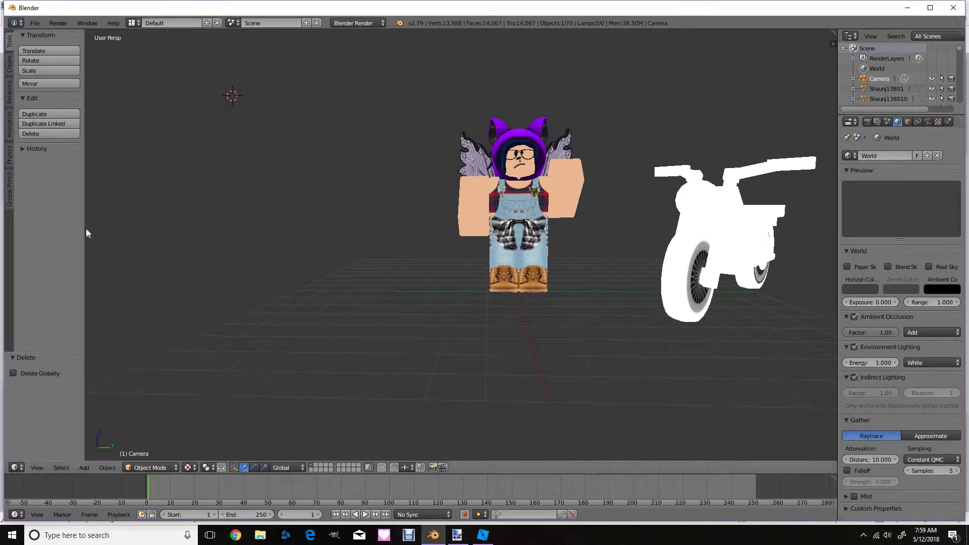
# - Render the image of the character and motorcycle with the transparent background and world lighting
pyautogui.click(59, 25)
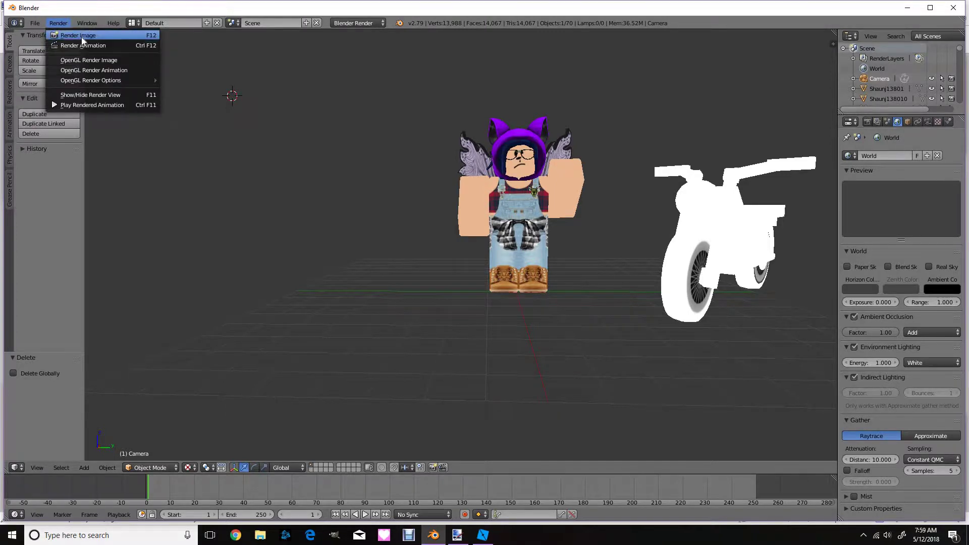
pyautogui.click(81, 36)
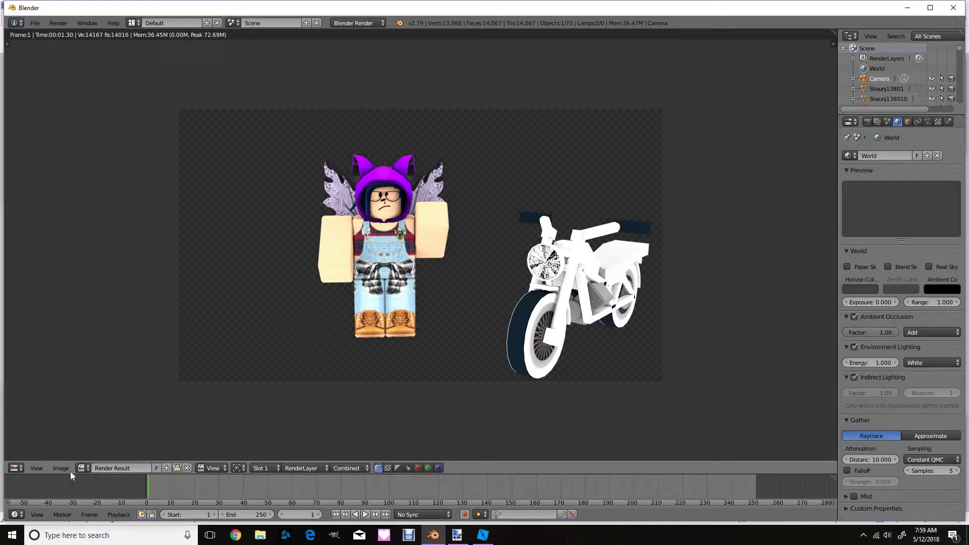
pyautogui.click(457, 535)
pyautogui.click(434, 535)
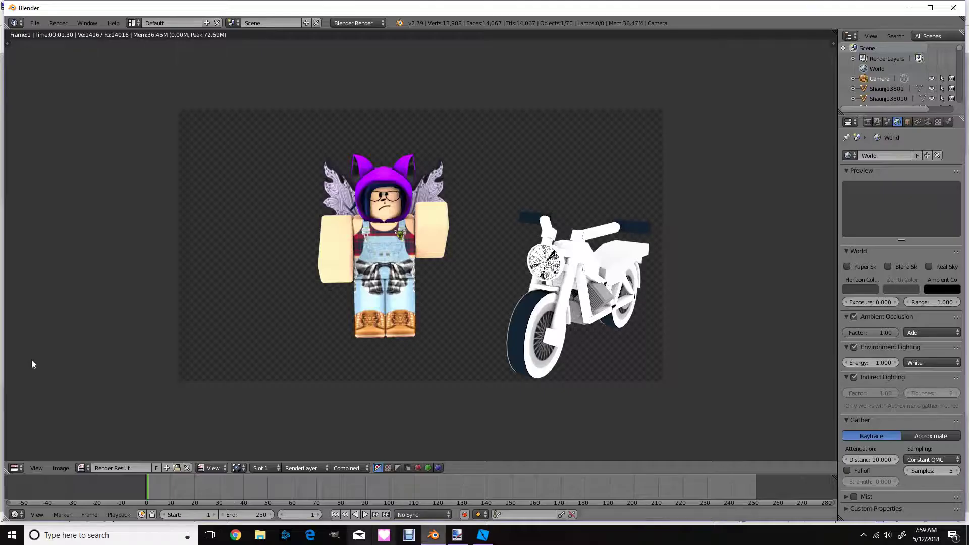
# - Start saving the render as an image and choose the gfx shaun folder inside 3D Objects as its destination
pyautogui.click(60, 469)
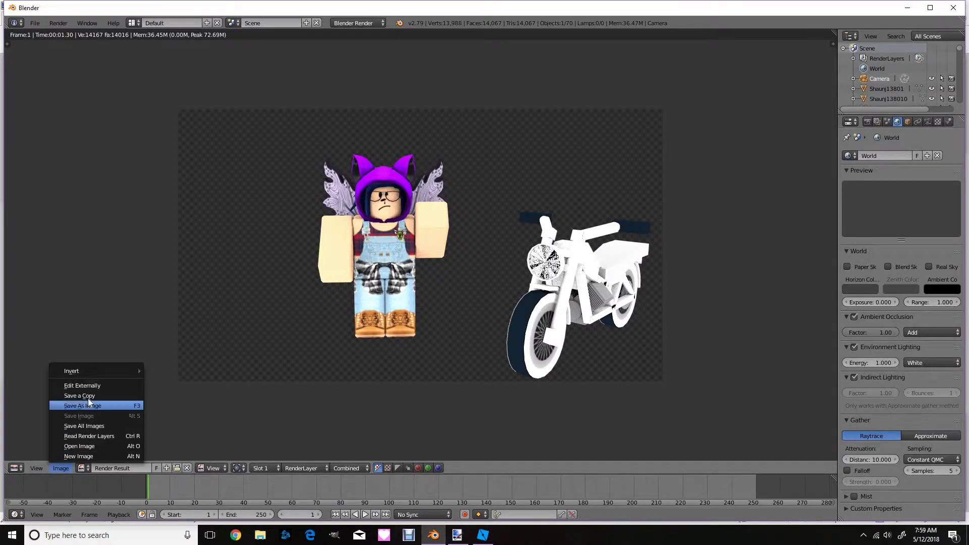
pyautogui.click(100, 406)
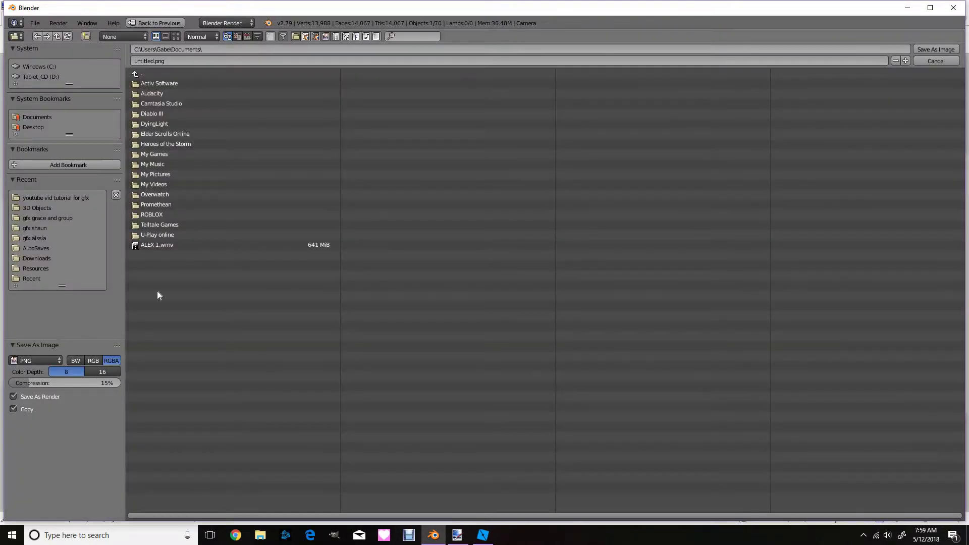
pyautogui.click(180, 72)
pyautogui.click(169, 81)
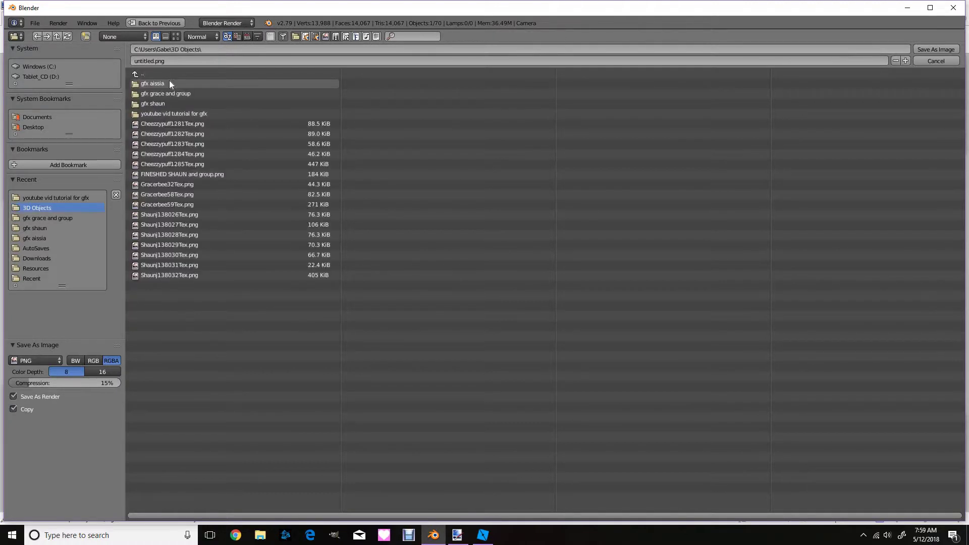
pyautogui.click(173, 104)
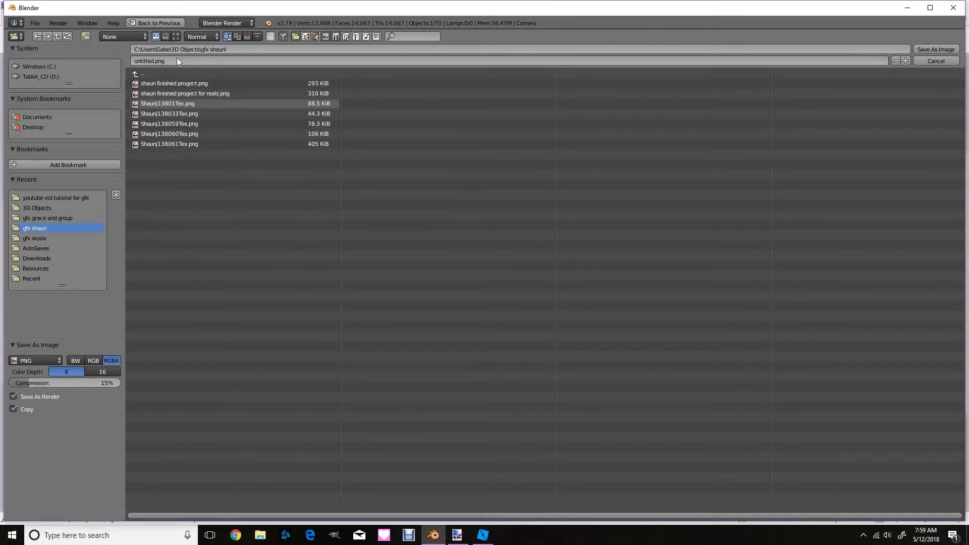
# - Replace the default file name untitled.png with a new name and save the rendered PNG image
pyautogui.click(204, 60)
pyautogui.press('BackSpace')
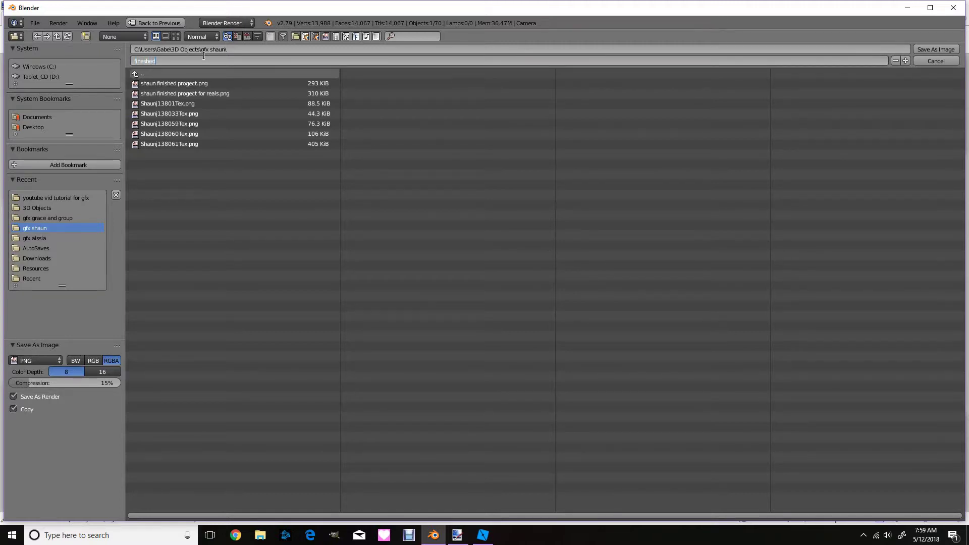
pyautogui.press('BackSpace')
pyautogui.press('BackSpace')
pyautogui.press('BackSpace')
pyautogui.click(934, 49)
pyautogui.click(934, 49)
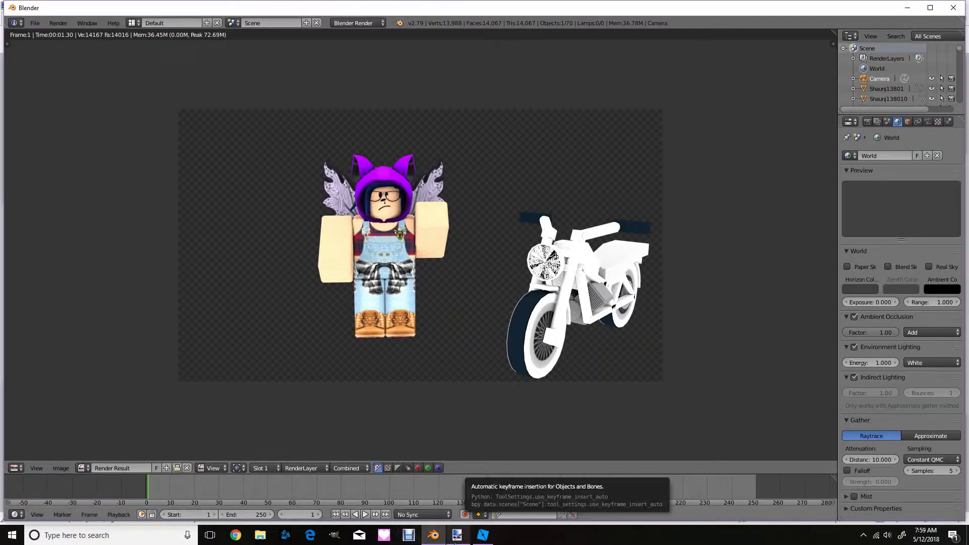
# - Switch to paint.net and start opening an image from the 3D Objects folder
pyautogui.click(457, 536)
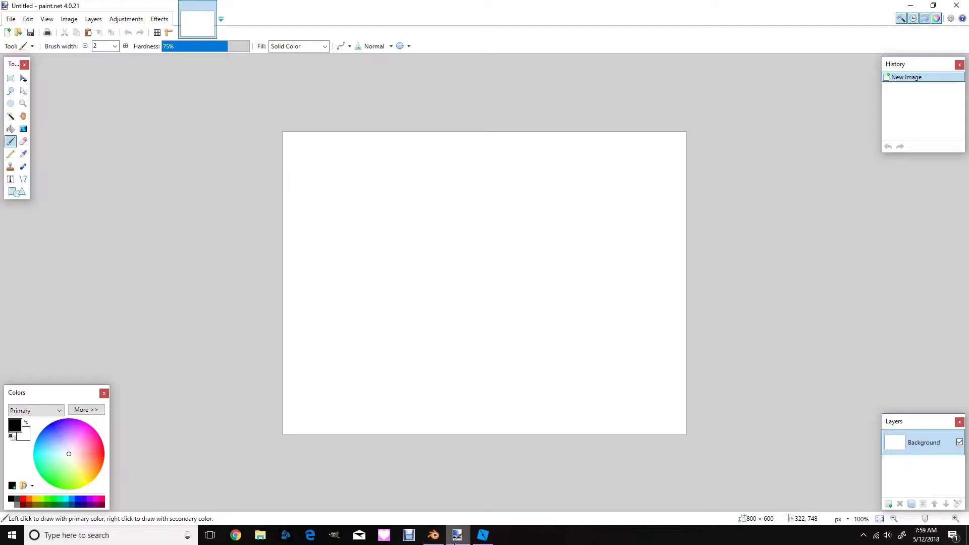
pyautogui.click(16, 34)
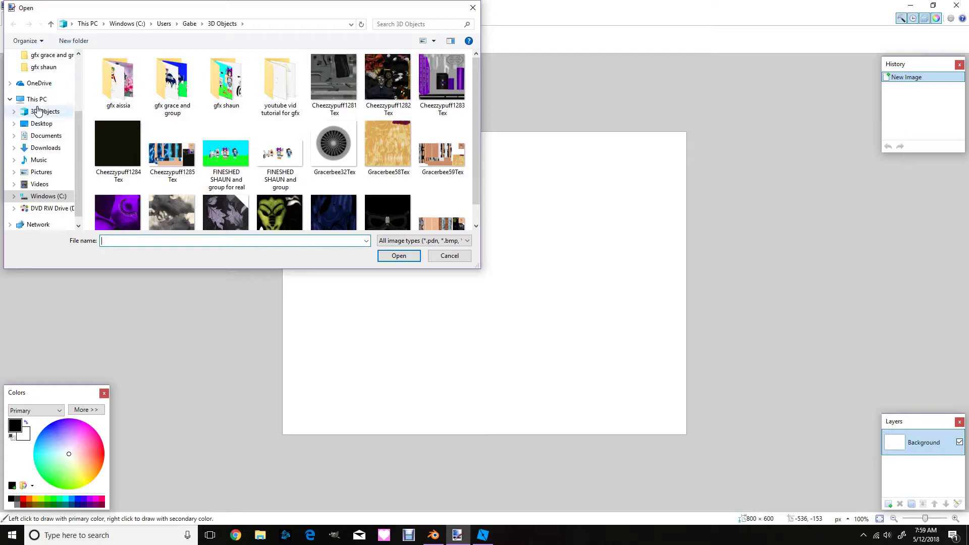
pyautogui.click(39, 111)
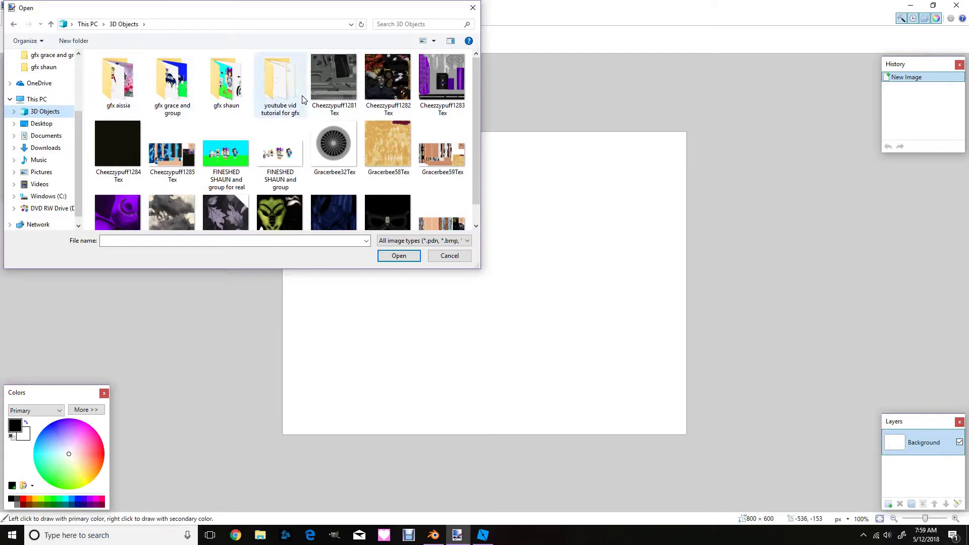
pyautogui.doubleClick(284, 99)
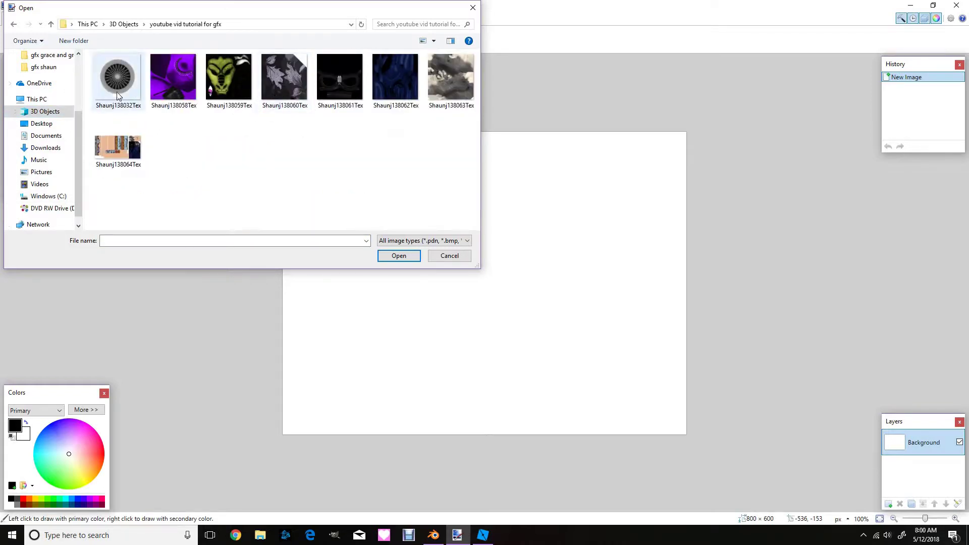
pyautogui.click(52, 113)
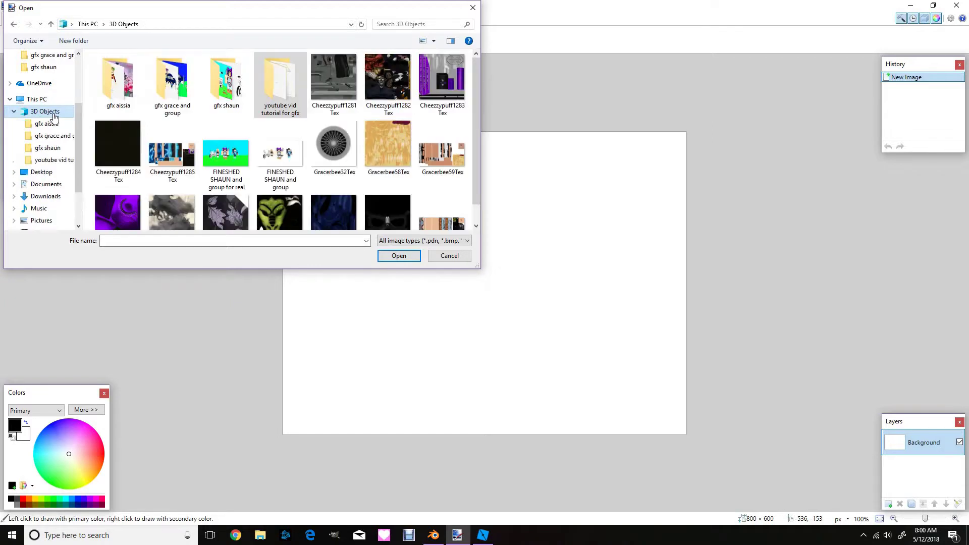
pyautogui.click(273, 107)
pyautogui.doubleClick(273, 107)
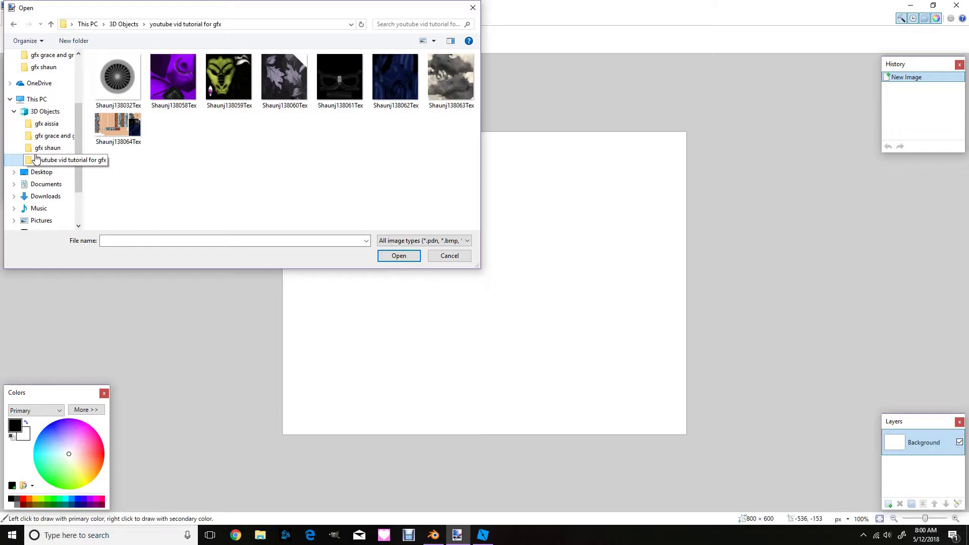
pyautogui.click(45, 111)
# - Open the fineshed yeah image from the gfx shaun folder
pyautogui.scroll(-1, 349, 150)
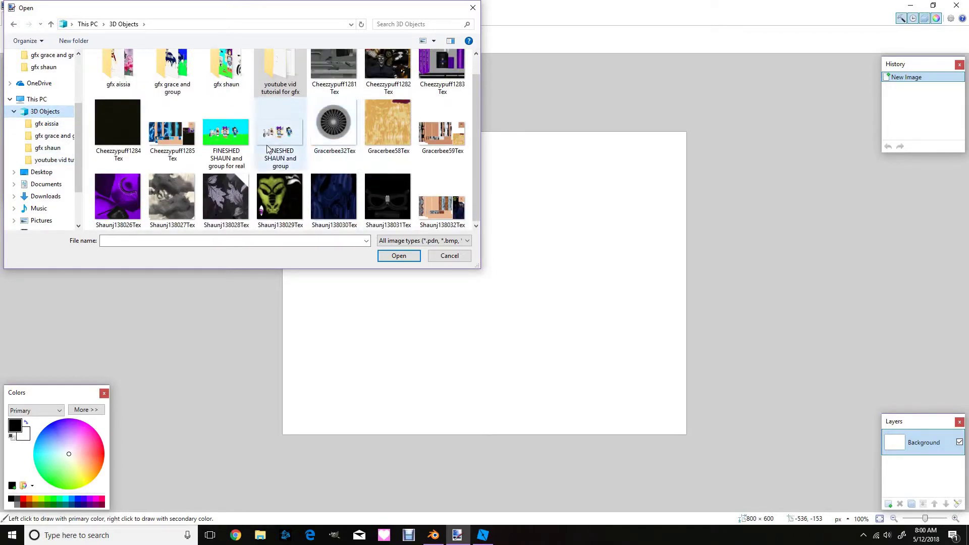
pyautogui.scroll(1, 122, 152)
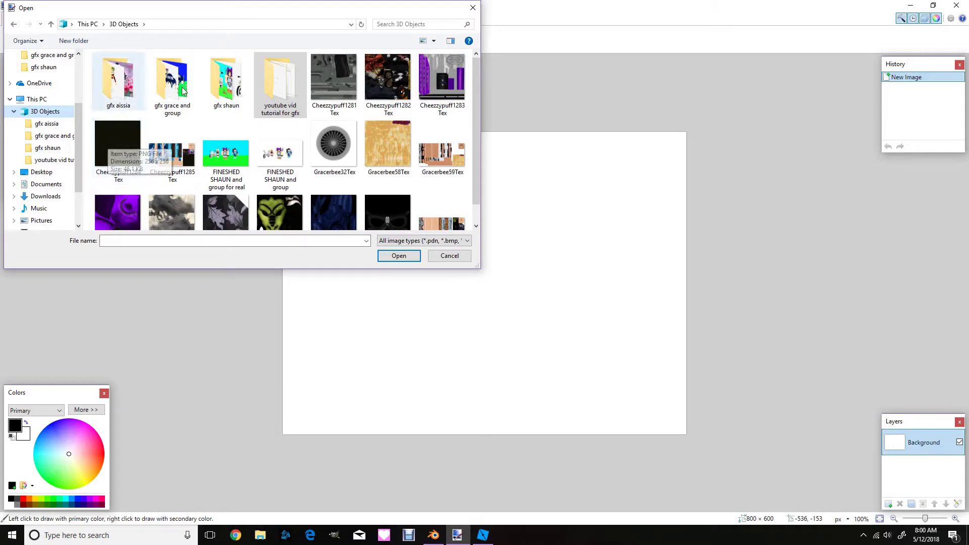
pyautogui.doubleClick(217, 87)
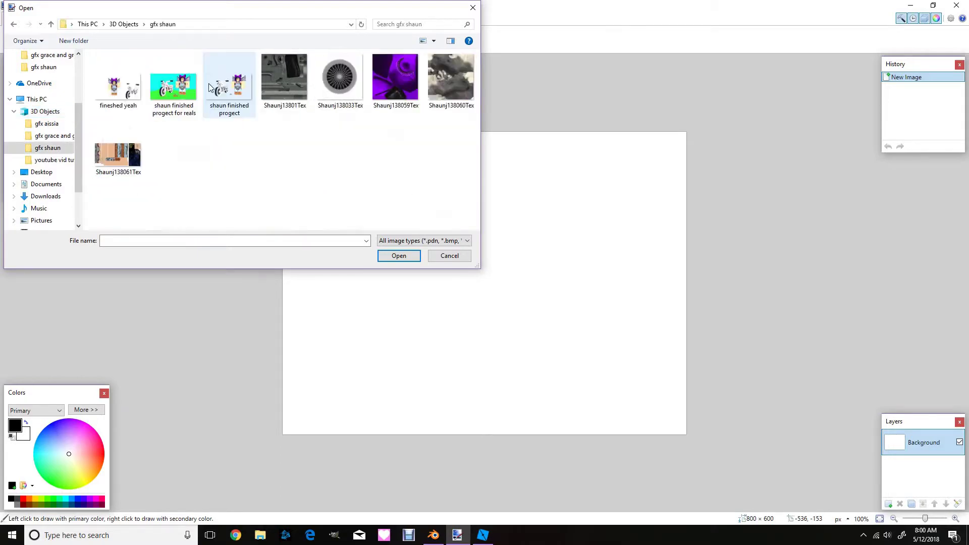
pyautogui.doubleClick(126, 87)
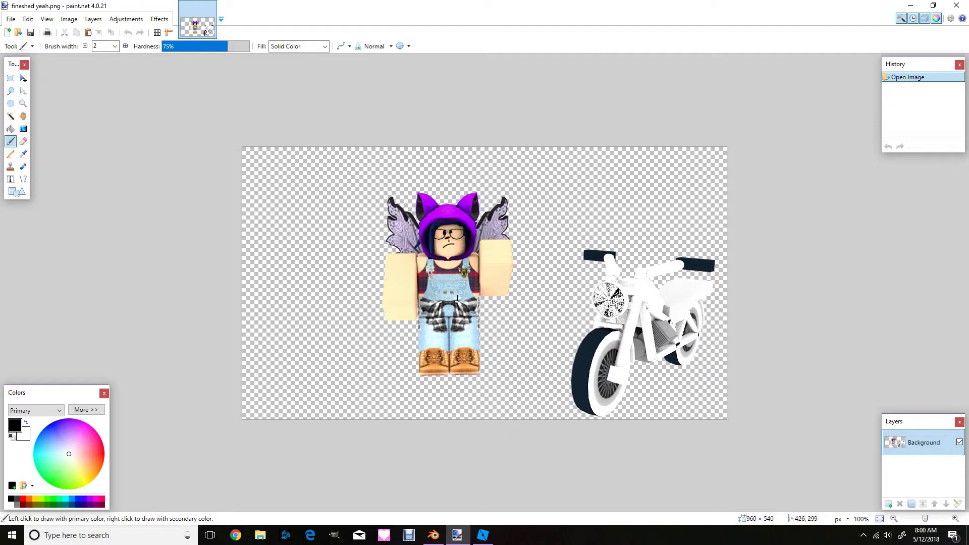
# - Add a new layer and move it below the Background layer with the render
pyautogui.click(888, 505)
pyautogui.moveTo(902, 437); pyautogui.dragTo(900, 470)
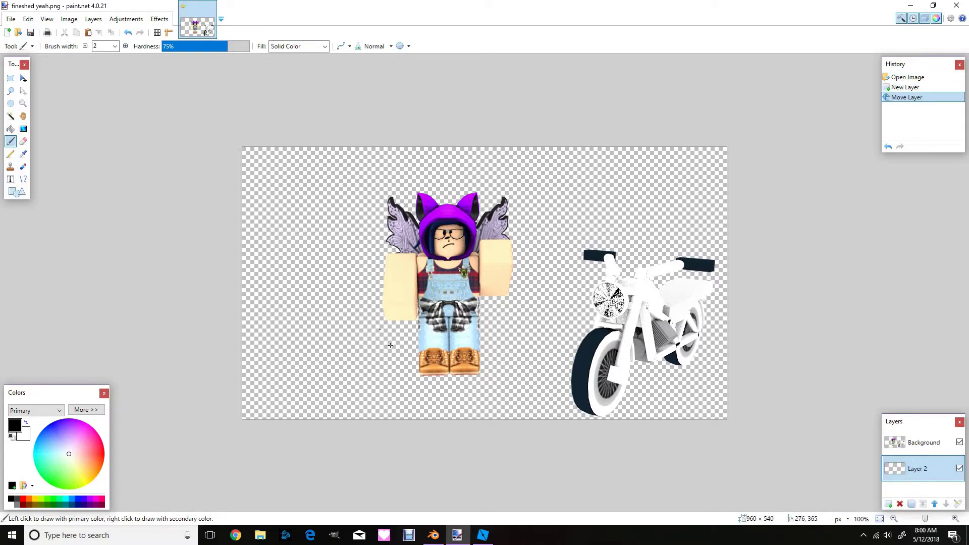
# - Try a bright green ground stroke across Layer 2 with brush width 50, undo it and set the brush width to 3
pyautogui.moveTo(64, 453); pyautogui.dragTo(48, 491)
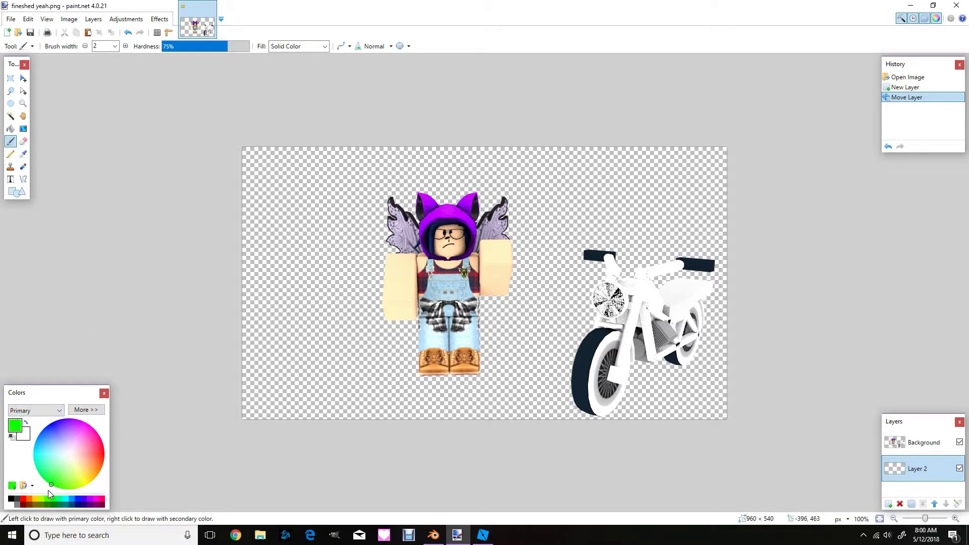
pyautogui.click(115, 46)
pyautogui.click(115, 87)
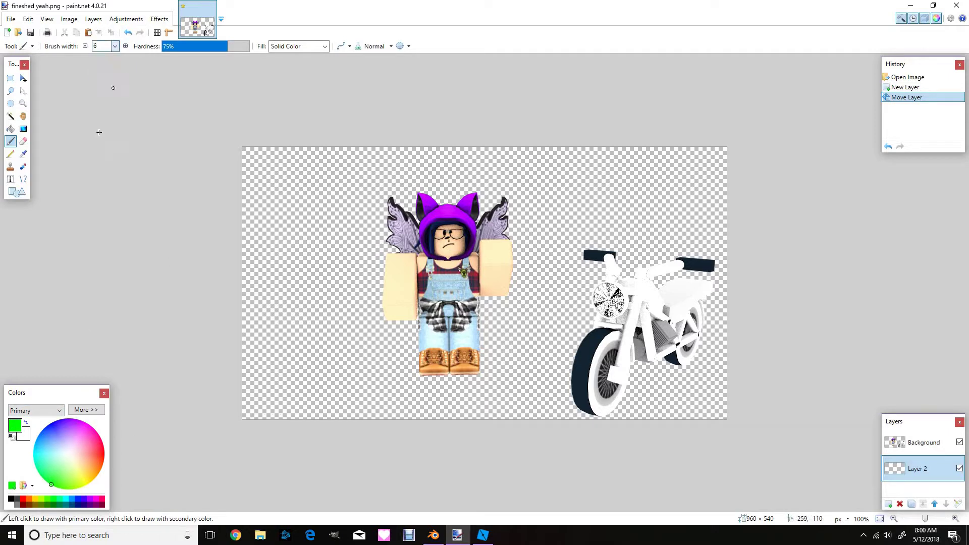
pyautogui.click(115, 46)
pyautogui.click(103, 177)
pyautogui.moveTo(250, 362); pyautogui.dragTo(790, 383)
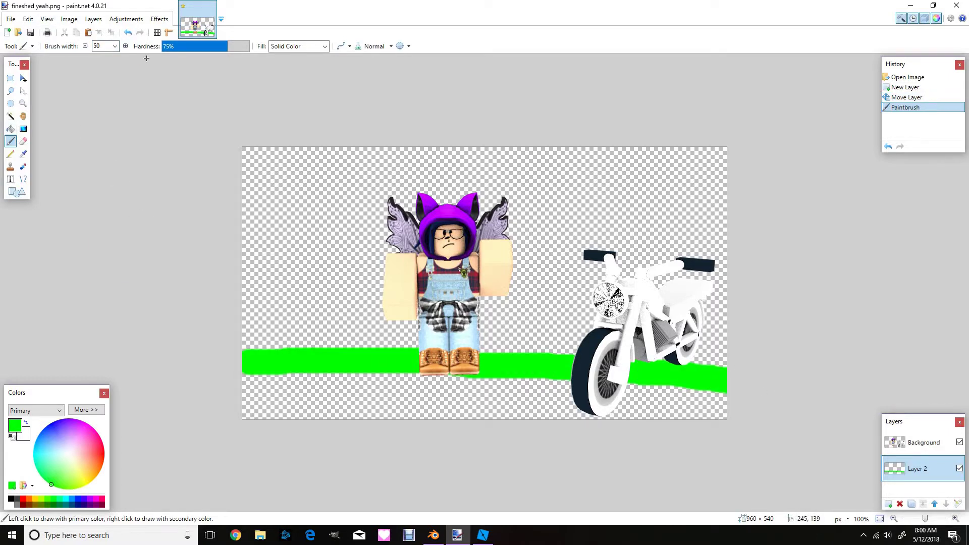
pyautogui.click(128, 33)
pyautogui.click(115, 46)
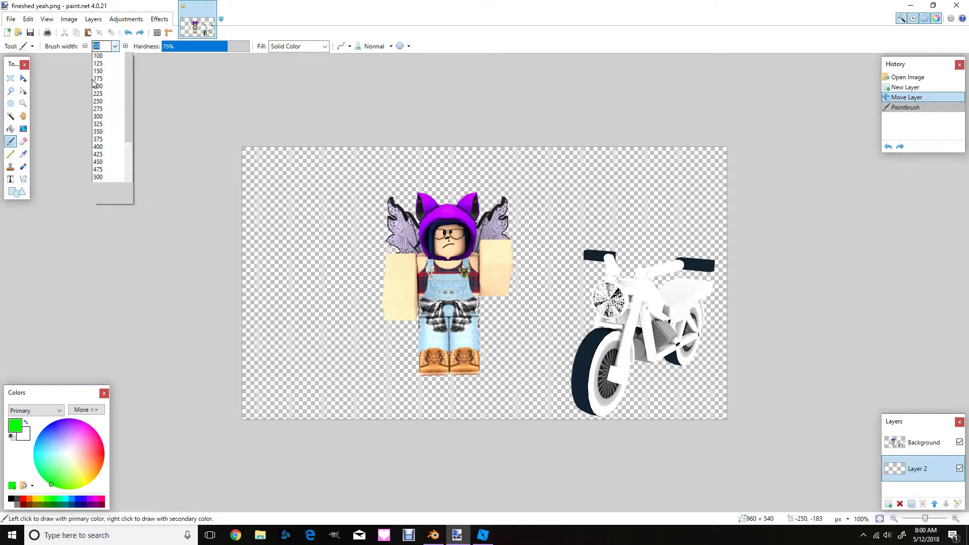
pyautogui.scroll(7, 100, 83)
pyautogui.click(107, 74)
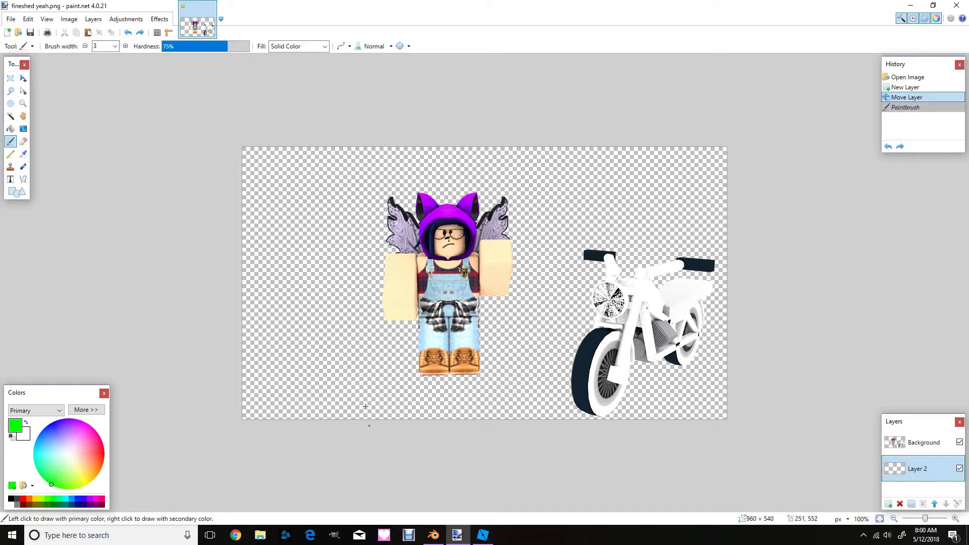
# - Switch to Chrome and search Google Images for chibi backgrounds
pyautogui.click(234, 535)
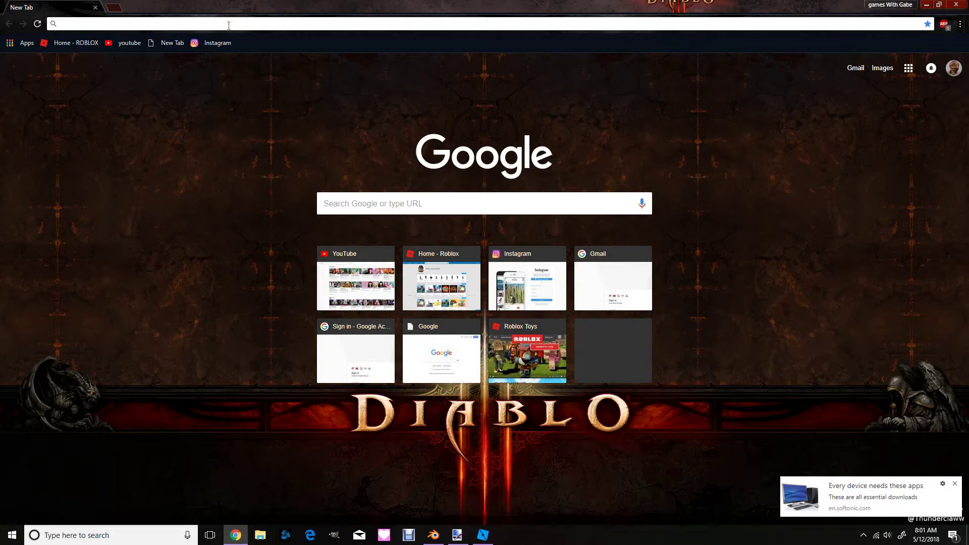
pyautogui.click(954, 484)
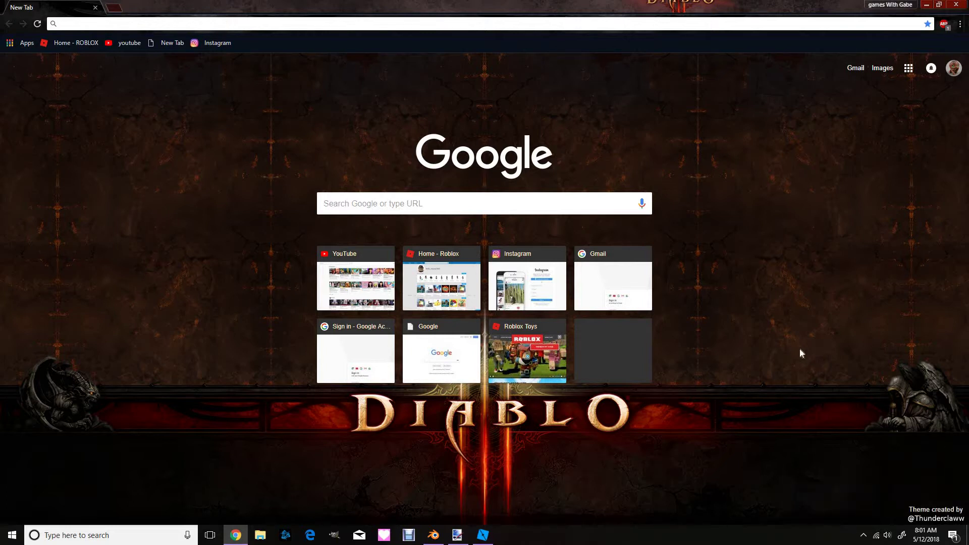
pyautogui.write('chi')
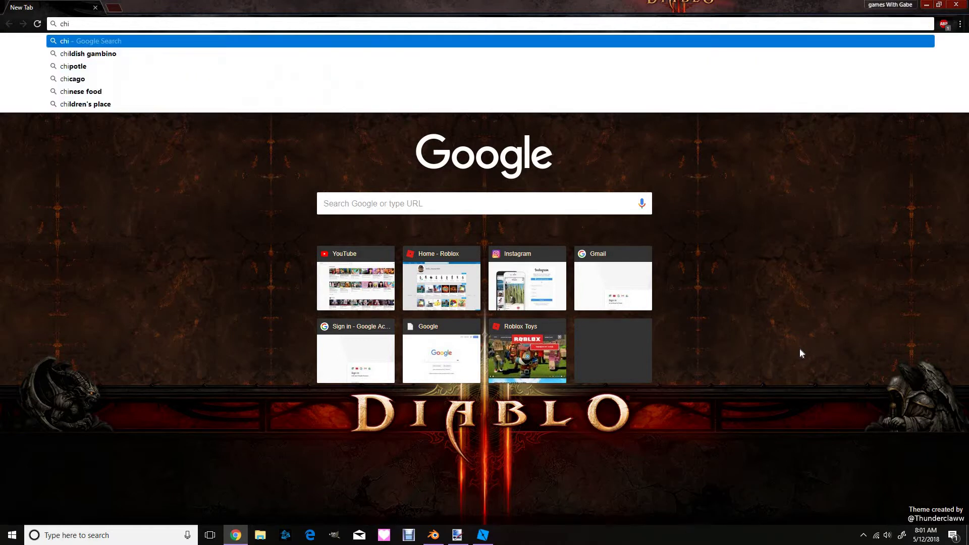
pyautogui.write('bi bac')
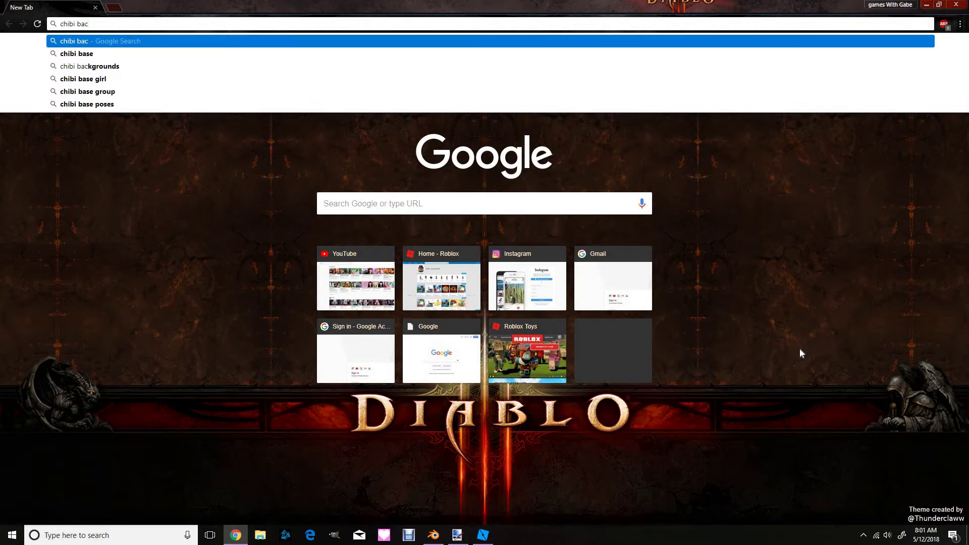
pyautogui.press('Down')
pyautogui.press('Down')
pyautogui.press('Return')
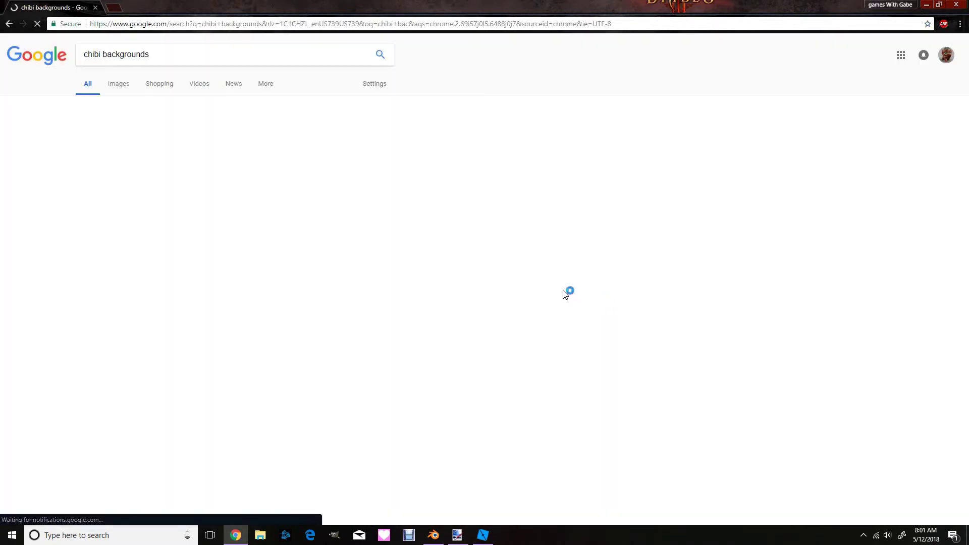
pyautogui.click(122, 89)
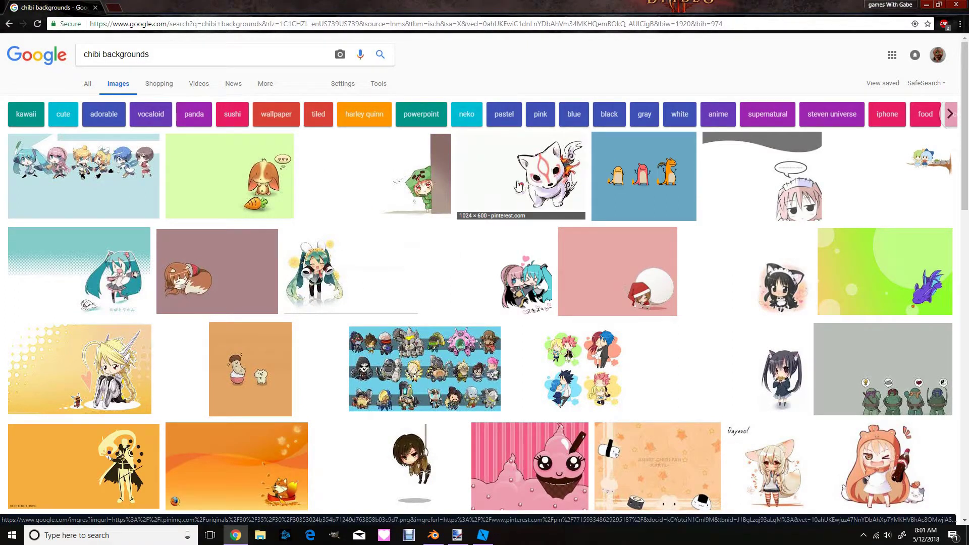
# - Enlarge the pink chibi ice cream background from the image results and copy the image
pyautogui.scroll(-2, 555, 349)
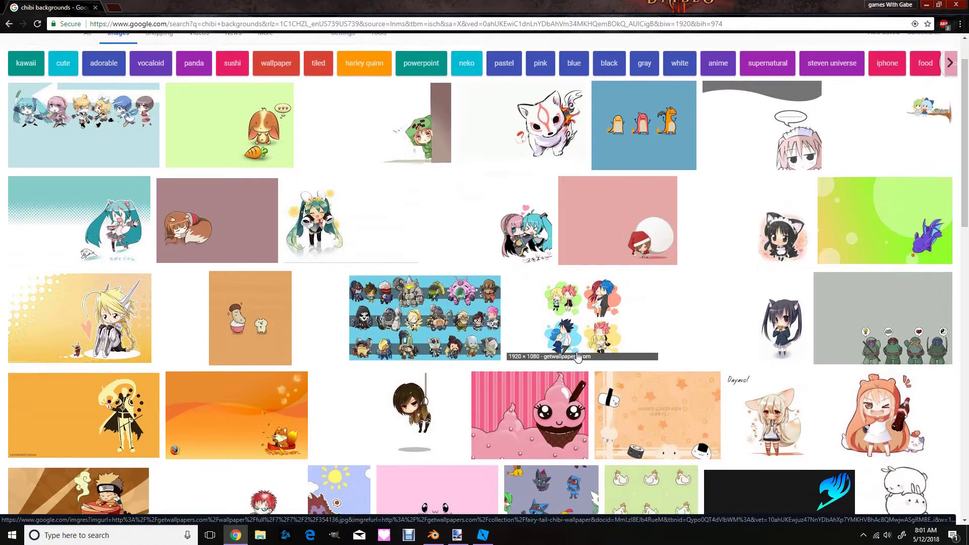
pyautogui.scroll(-1, 541, 340)
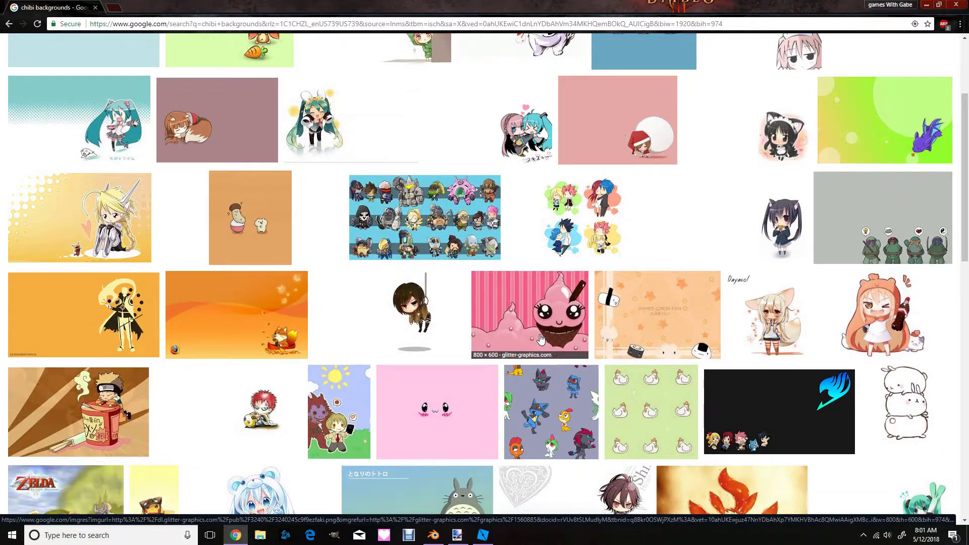
pyautogui.click(541, 340)
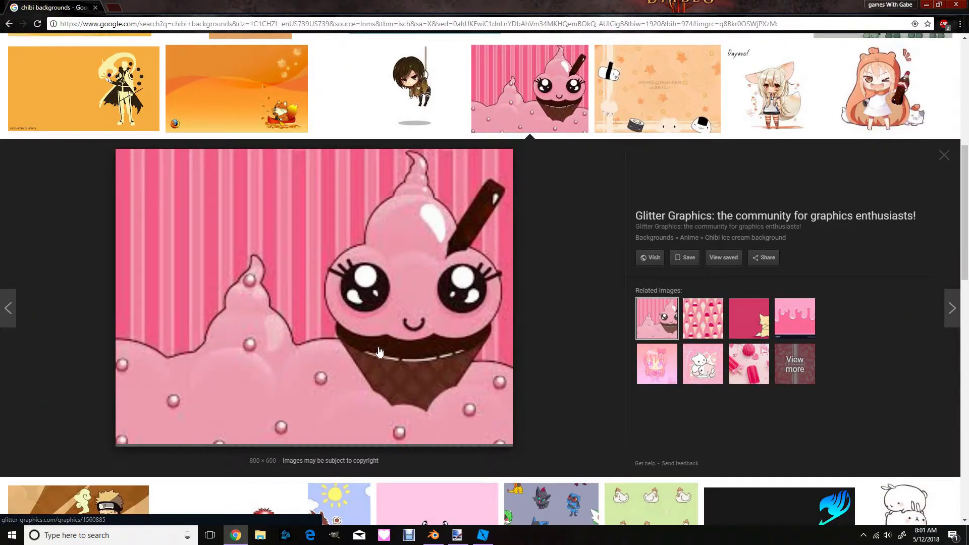
pyautogui.rightClick(343, 286)
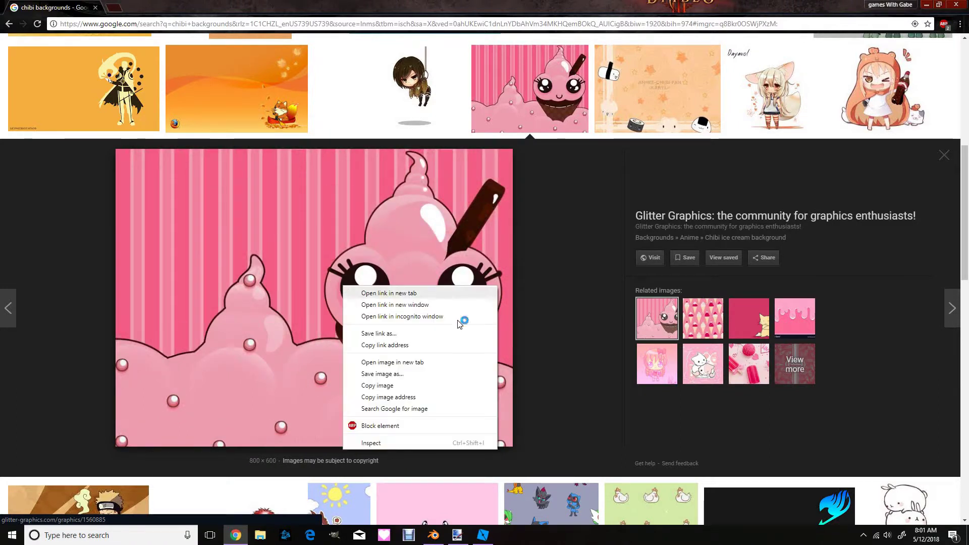
pyautogui.click(390, 386)
# - Paste the copied background into Layer 2 in paint.net, keeping the canvas size, and stretch it to about 975 pixels wide
pyautogui.click(450, 536)
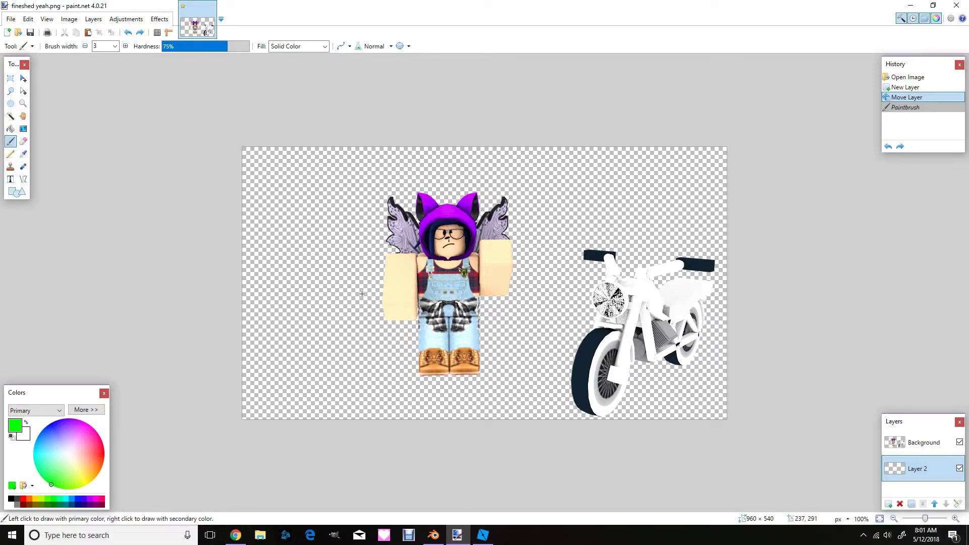
pyautogui.hotkey('ctrl', 'v')
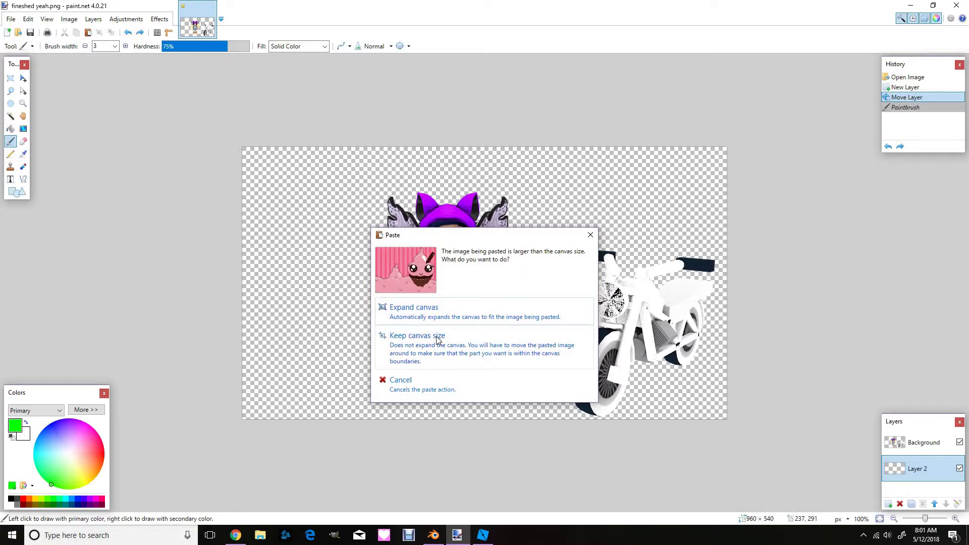
pyautogui.click(417, 336)
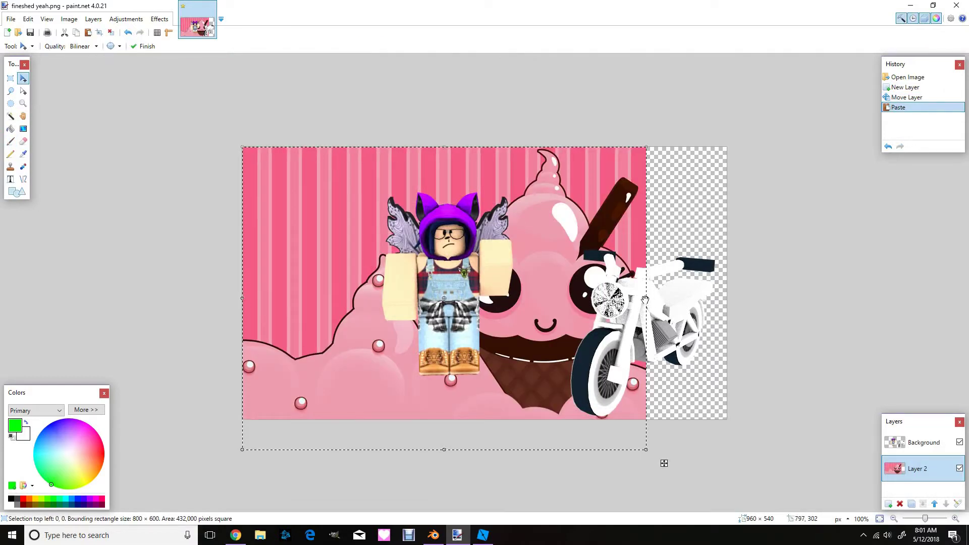
pyautogui.moveTo(647, 299); pyautogui.dragTo(734, 300)
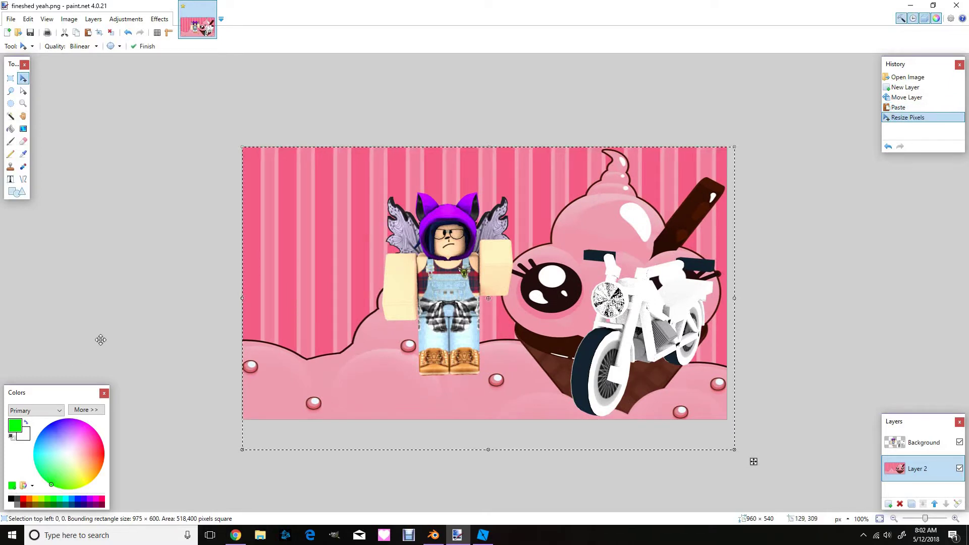
pyautogui.click(907, 475)
pyautogui.moveTo(908, 477)
pyautogui.mouseDown()
pyautogui.moveTo(918, 446)
pyautogui.moveTo(922, 477)
pyautogui.mouseUp()
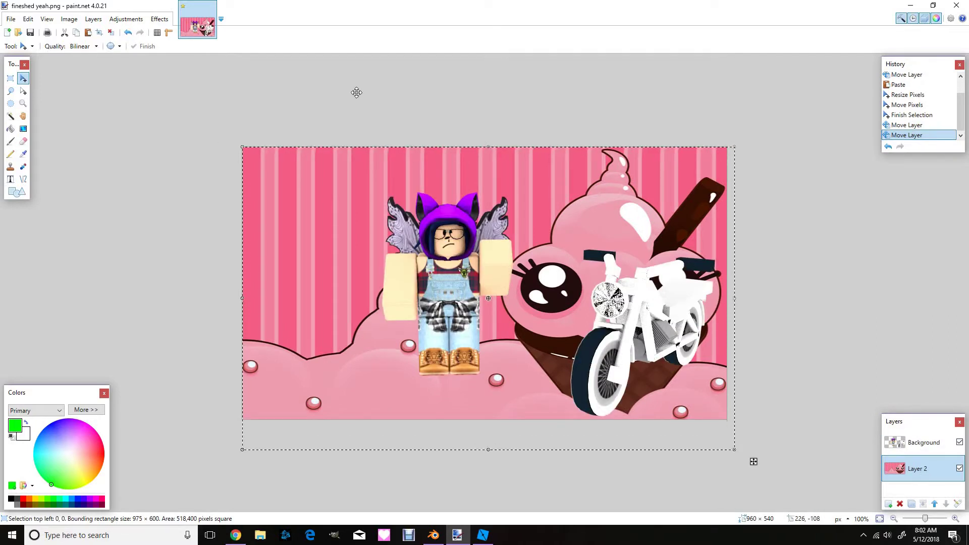
pyautogui.click(742, 290)
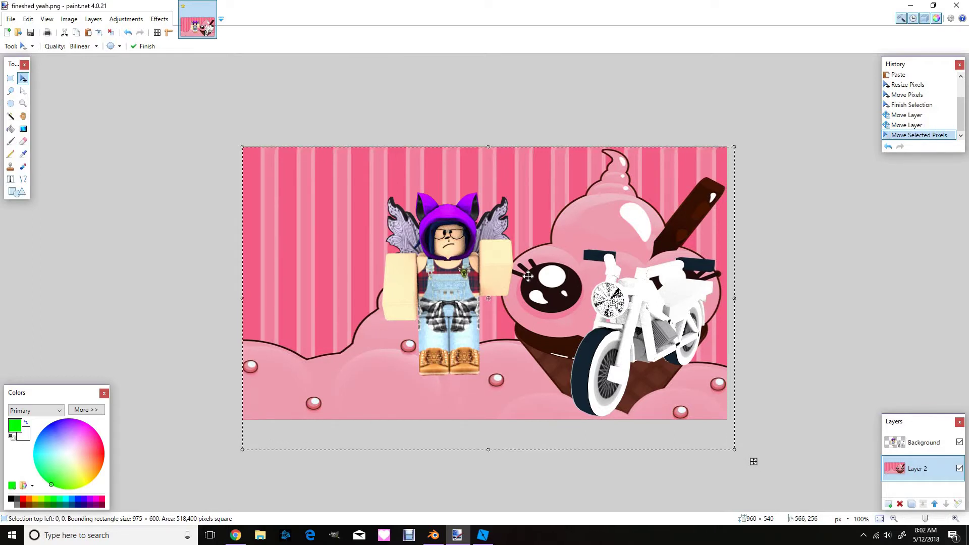
# - Save the image in paint.net format as "fineshed yeah for rals" in the 3D Objects folder "youtube vid tutorial for gfx"
pyautogui.click(15, 22)
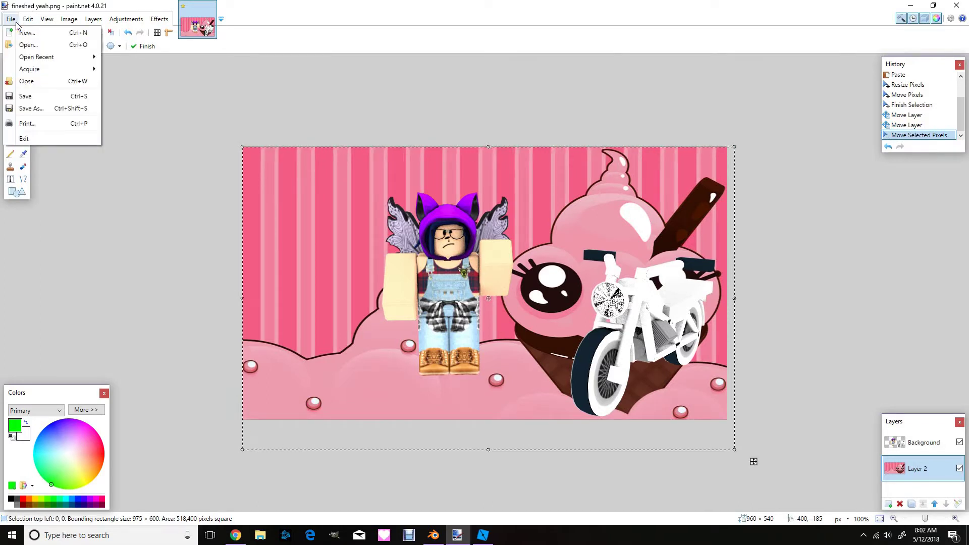
pyautogui.click(16, 22)
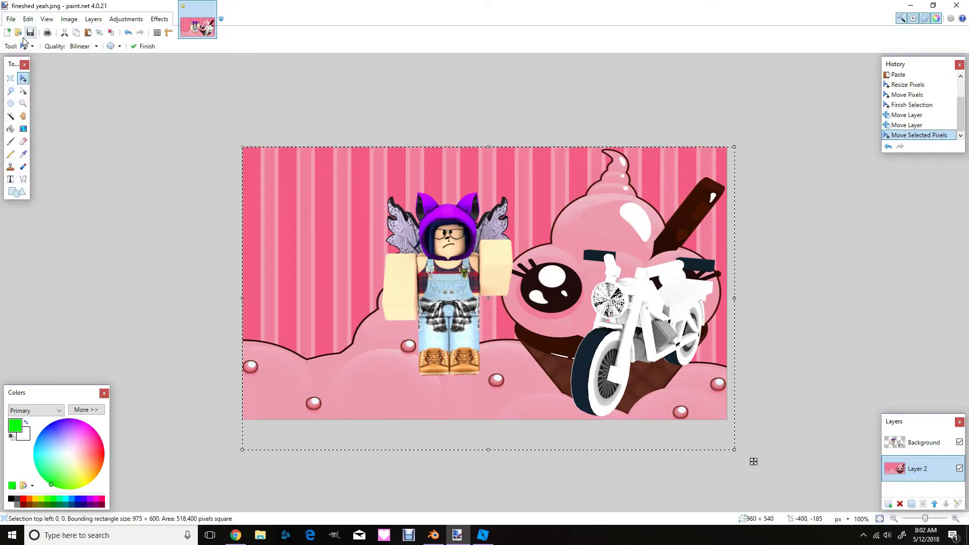
pyautogui.click(30, 34)
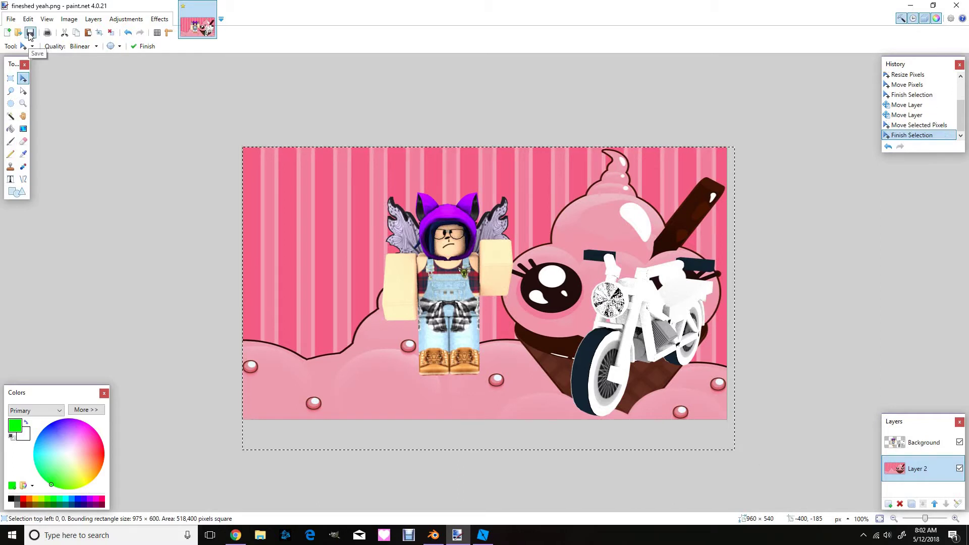
pyautogui.click(54, 99)
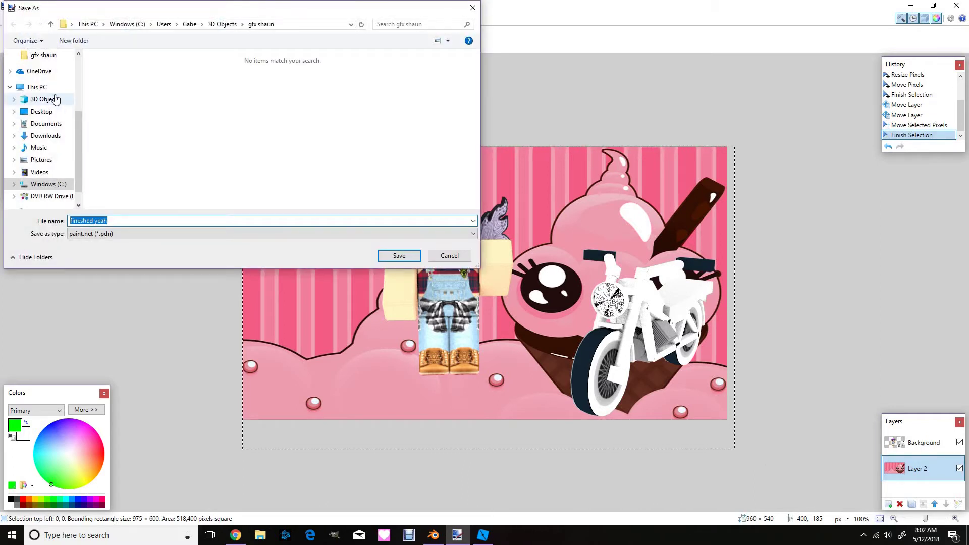
pyautogui.click(288, 96)
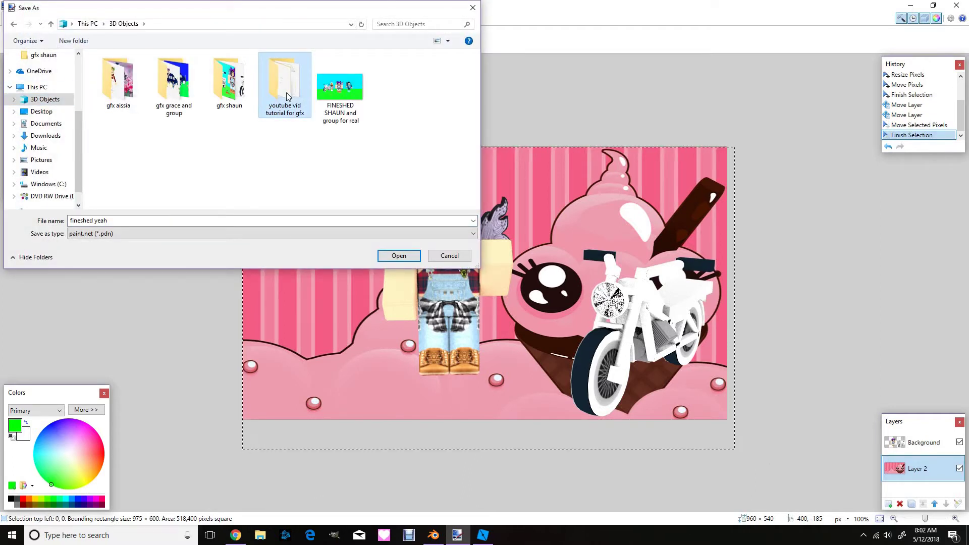
pyautogui.doubleClick(287, 96)
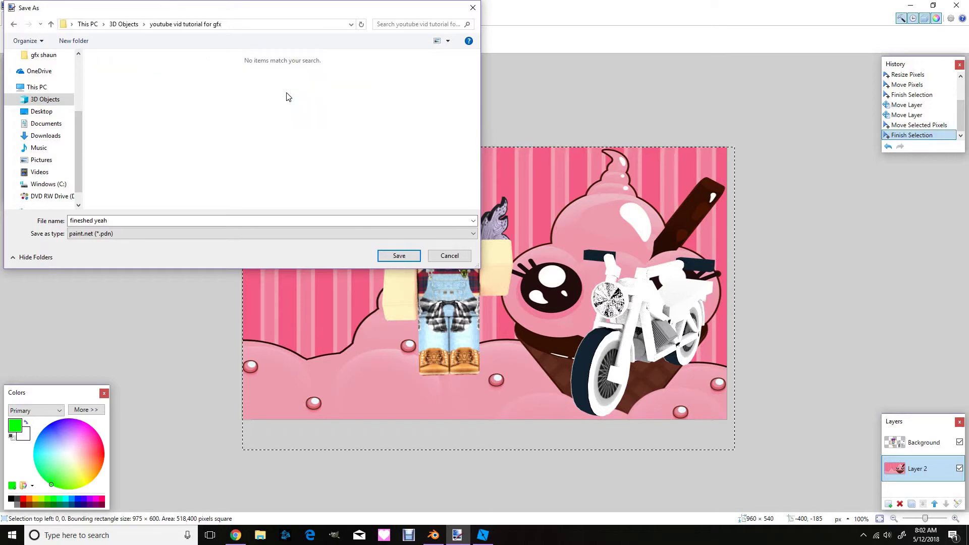
pyautogui.click(153, 221)
pyautogui.click(153, 221)
pyautogui.write('f')
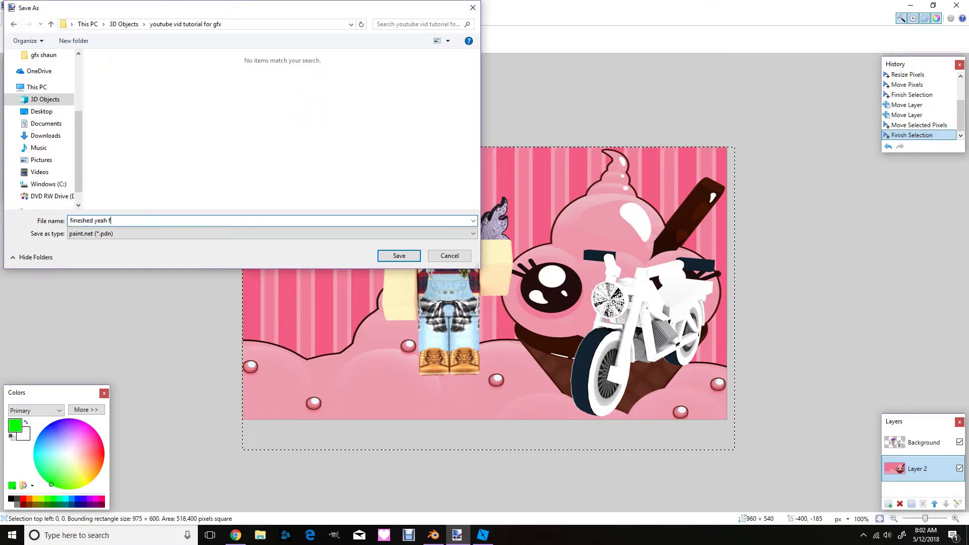
pyautogui.write('or rals')
pyautogui.click(398, 257)
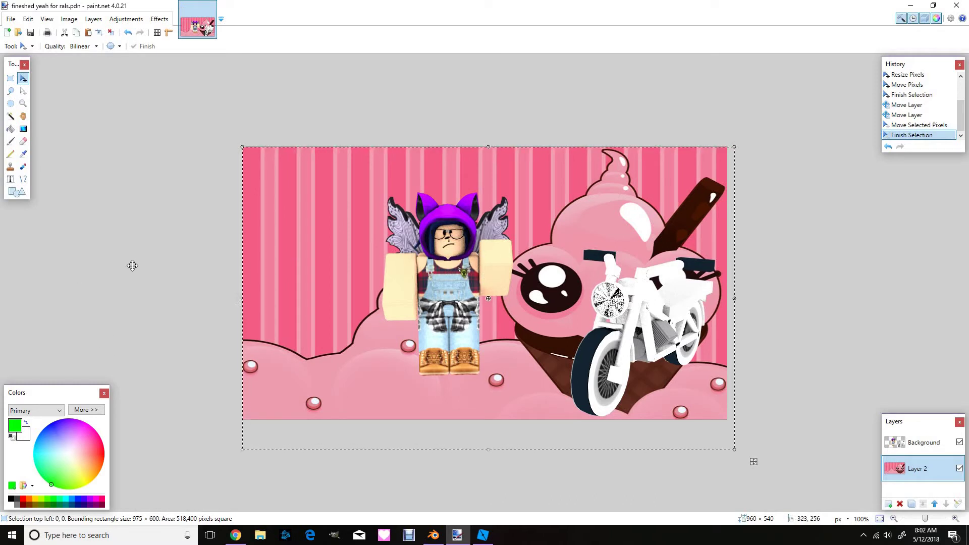
# - Switch to File Explorer and open "fineshed yeah for rals" from the 3D Objects folder "youtube vid tutorial for gfx"
pyautogui.click(260, 535)
pyautogui.click(243, 212)
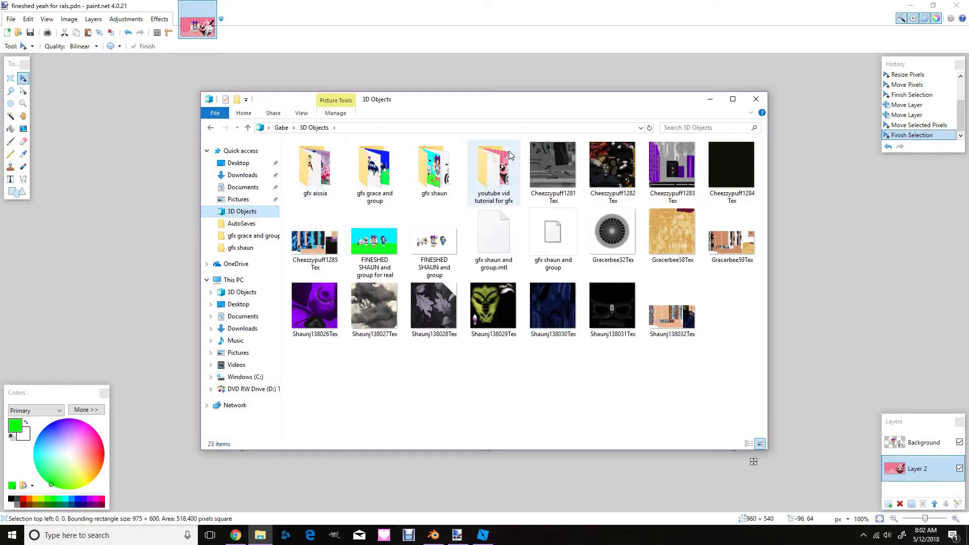
pyautogui.doubleClick(493, 167)
pyautogui.click(324, 201)
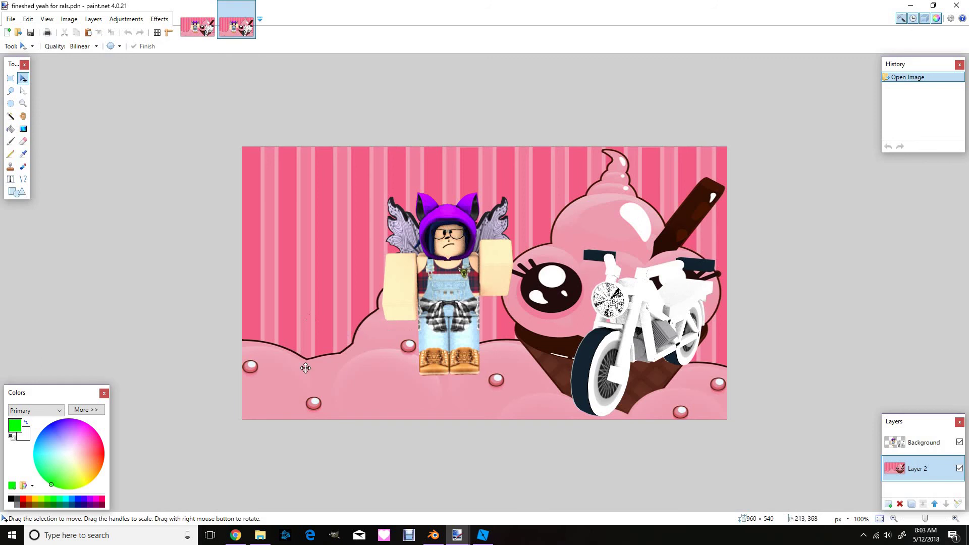
# - Minimize paint.net and File Explorer, and enlarge the Dayavol chibi fox-eared girl image in Chrome's image results
pyautogui.click(911, 5)
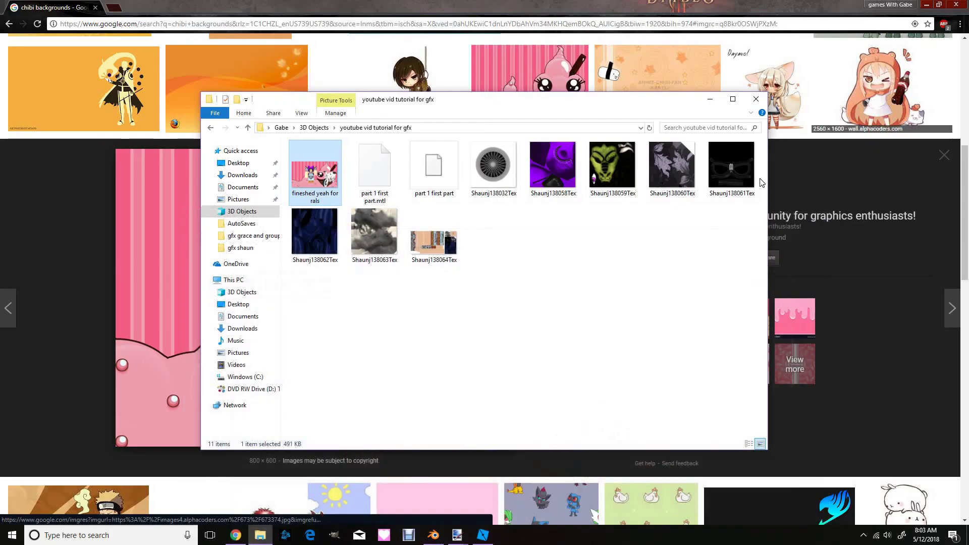
pyautogui.click(713, 100)
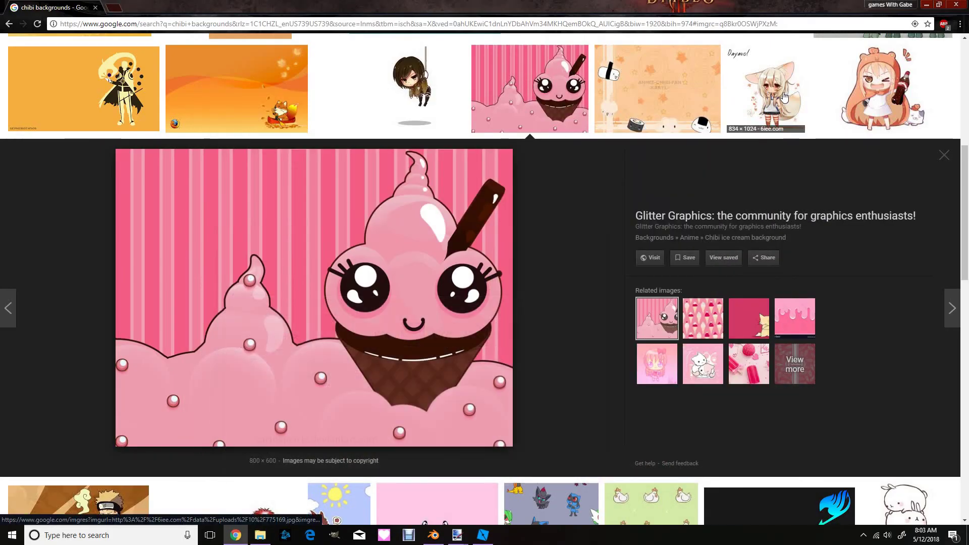
pyautogui.click(749, 103)
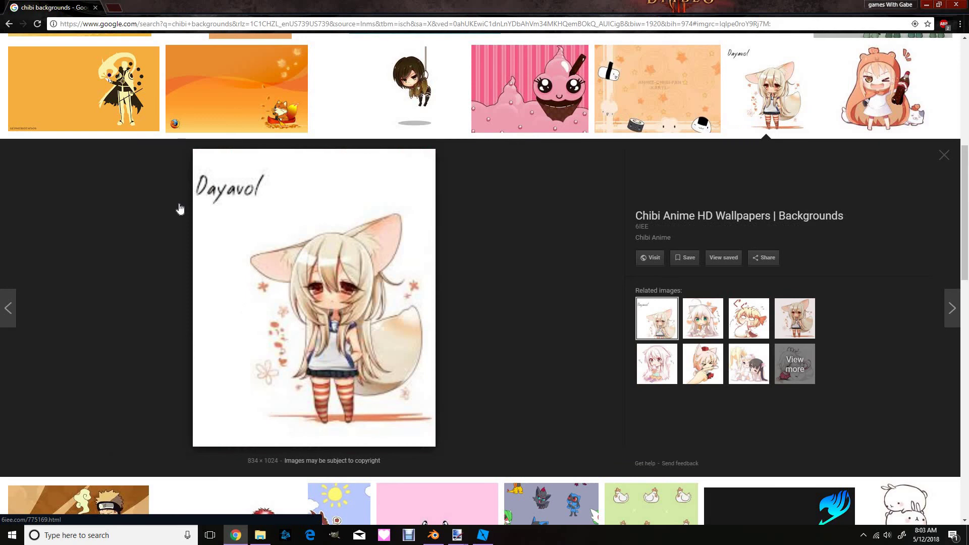